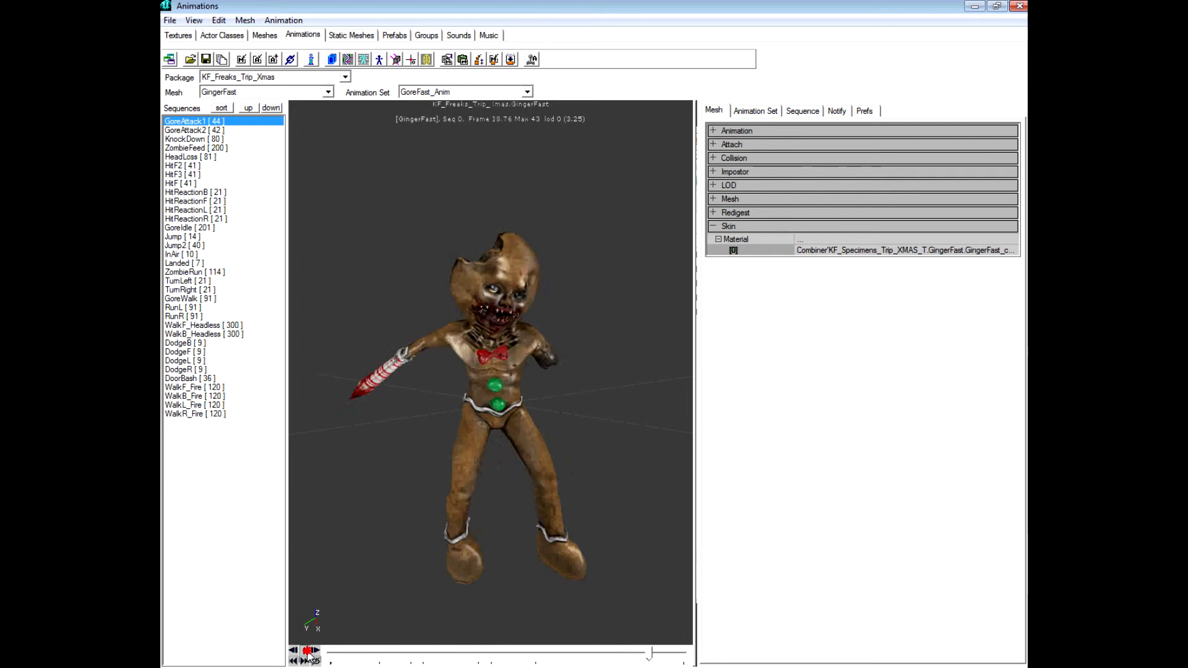
Step: Stop the animation preview and set the umodel GUI package directory to the killingfloor Animations folder
{"action": "left_click", "coordinate": [306, 651]}
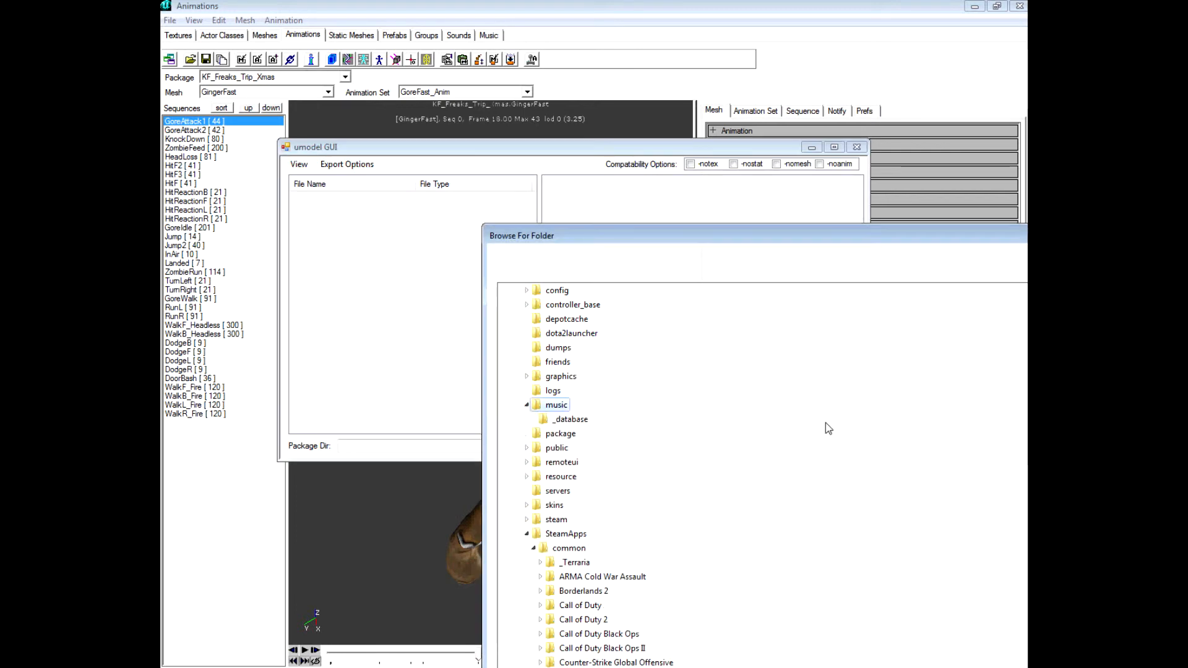
{"action": "scroll", "coordinate": [804, 433], "scroll_direction": "down", "scroll_amount": 5}
{"action": "scroll", "coordinate": [711, 433], "scroll_direction": "down", "scroll_amount": 6}
{"action": "scroll", "coordinate": [710, 472], "scroll_direction": "down", "scroll_amount": 2}
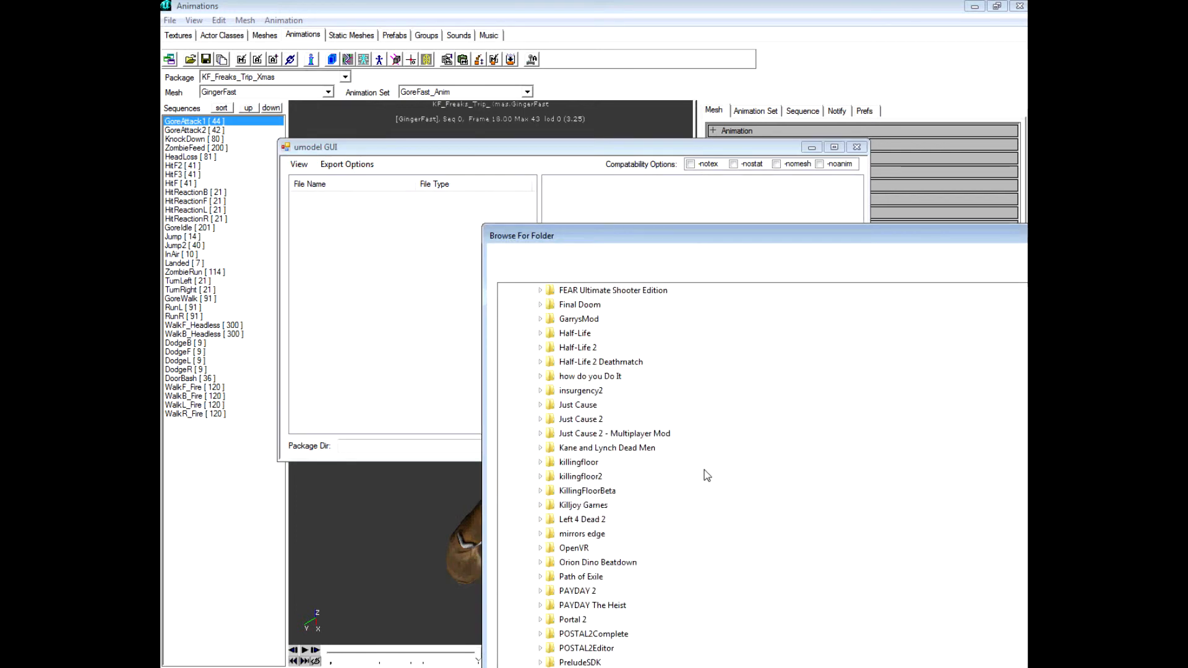
{"action": "scroll", "coordinate": [704, 471], "scroll_direction": "down", "scroll_amount": 3}
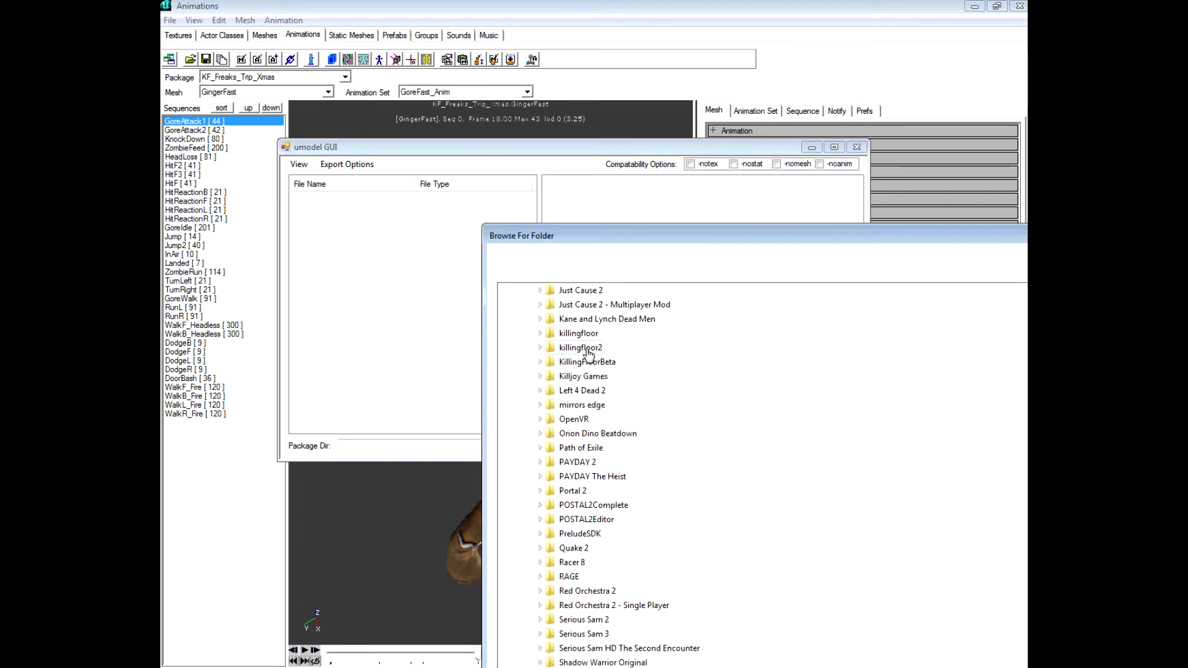
{"action": "scroll", "coordinate": [618, 347], "scroll_direction": "up", "scroll_amount": 11}
{"action": "scroll", "coordinate": [658, 384], "scroll_direction": "down", "scroll_amount": 4}
{"action": "left_click_drag", "start_coordinate": [688, 236], "coordinate": [642, 150]}
{"action": "scroll", "coordinate": [673, 417], "scroll_direction": "down", "scroll_amount": 3}
{"action": "left_click", "coordinate": [556, 436]}
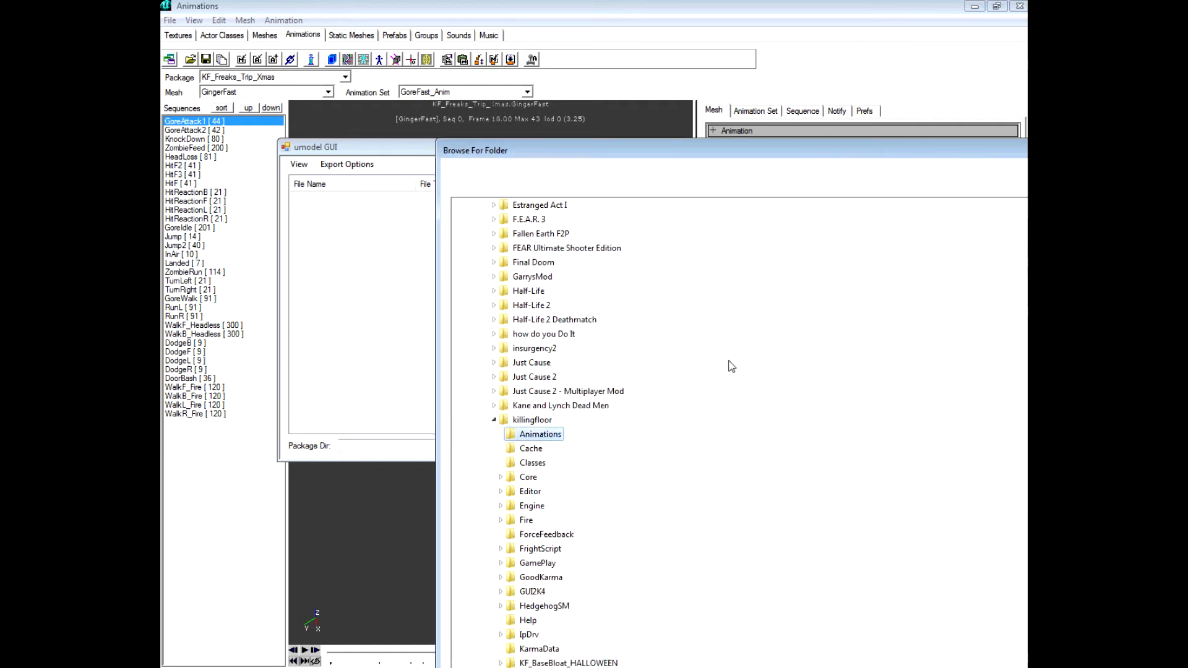
{"action": "left_click_drag", "start_coordinate": [765, 152], "coordinate": [683, 65]}
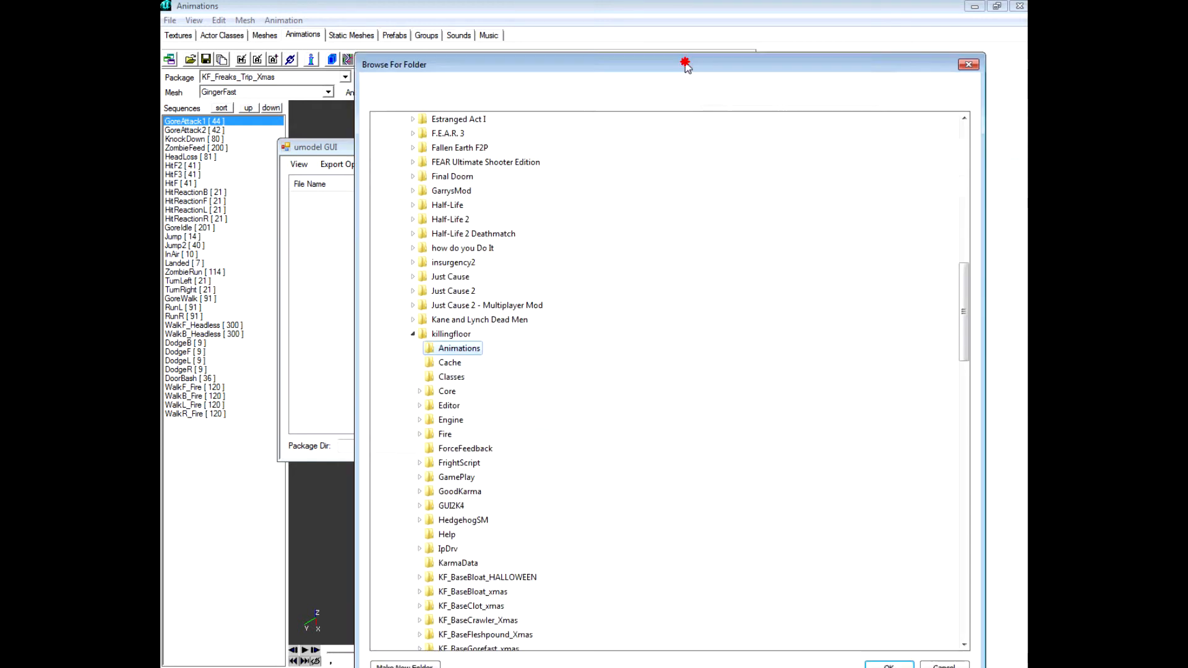
{"action": "left_click", "coordinate": [889, 665]}
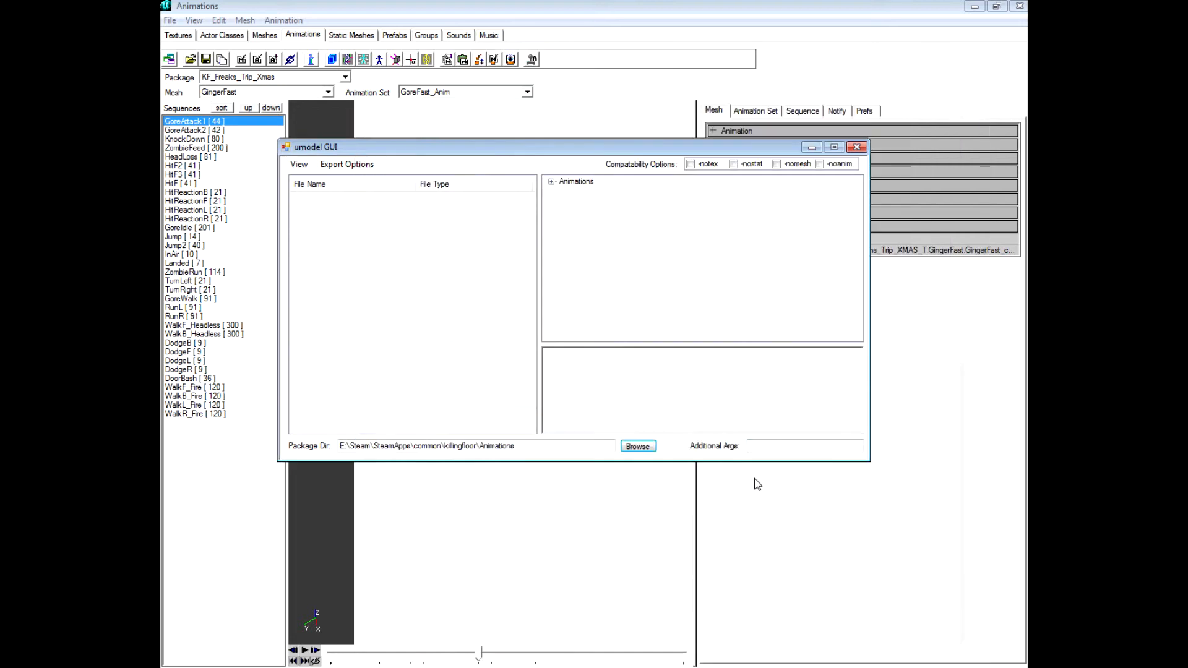
Step: Export the contents of the KF_Freaks_Trip_Xmas.ukx package from umodel GUI and minimize its window
{"action": "left_click", "coordinate": [552, 182]}
{"action": "scroll", "coordinate": [652, 263], "scroll_direction": "down", "scroll_amount": 3}
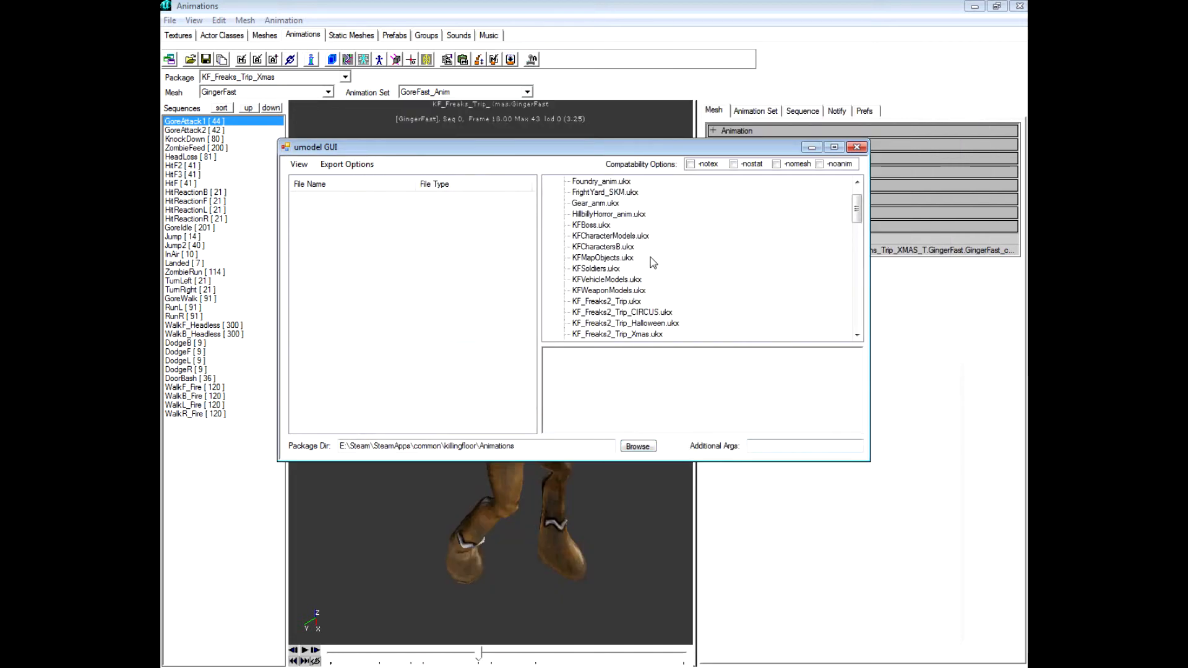
{"action": "scroll", "coordinate": [657, 253], "scroll_direction": "down", "scroll_amount": 2}
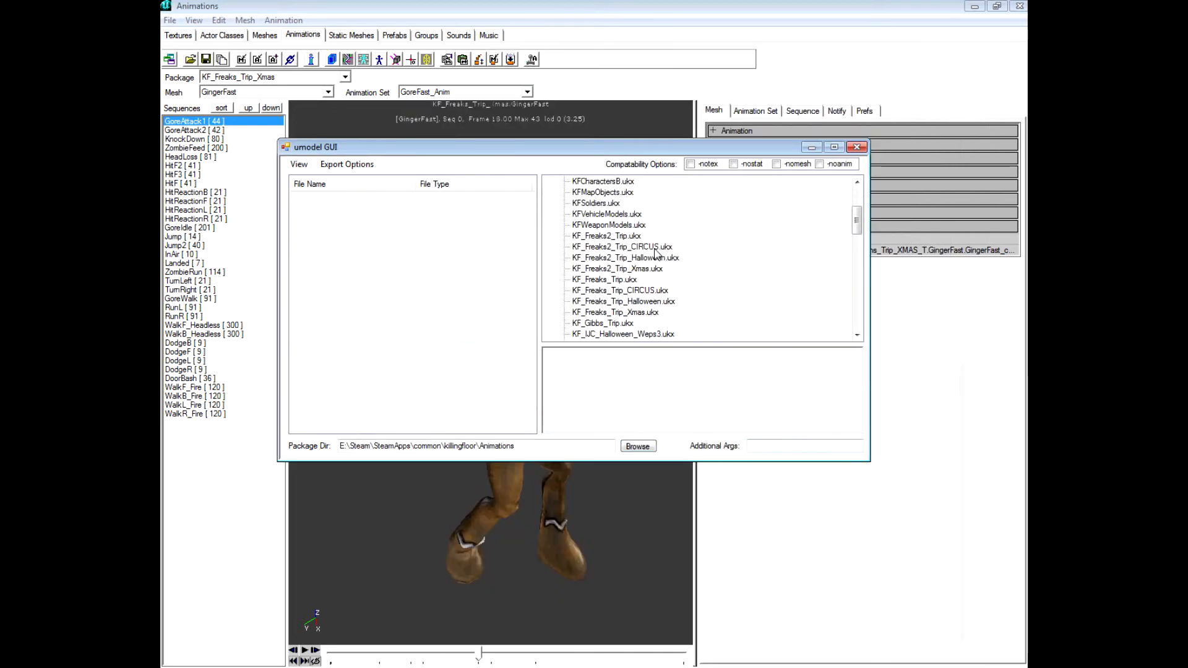
{"action": "left_click", "coordinate": [614, 313]}
{"action": "right_click", "coordinate": [616, 315]}
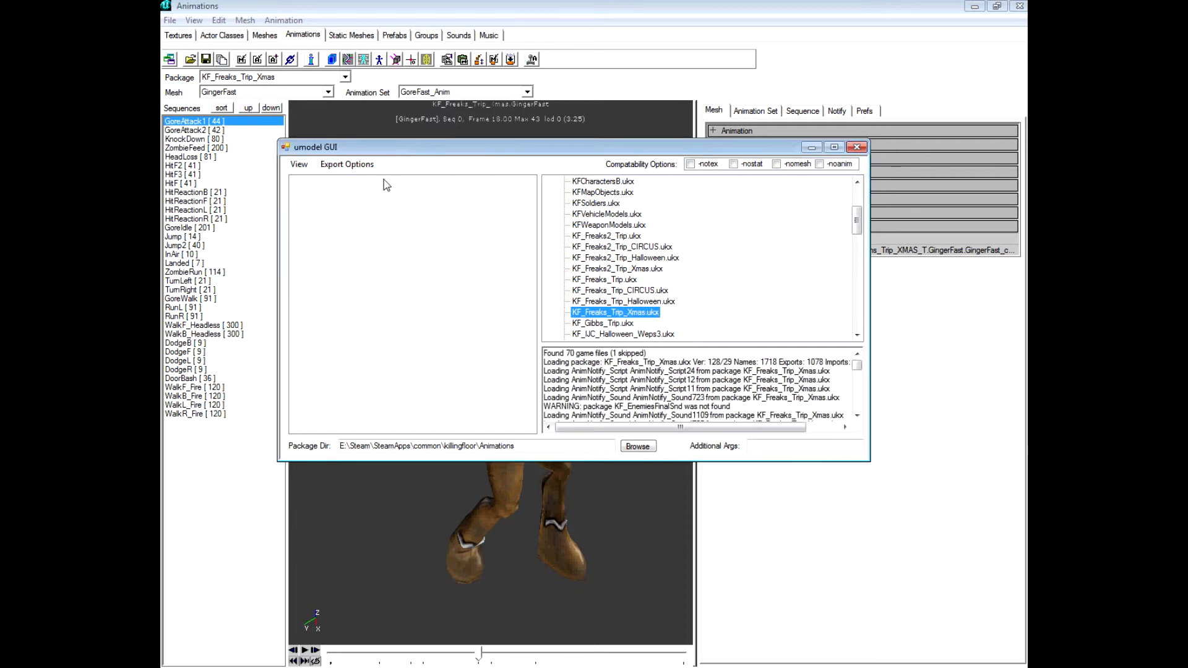
{"action": "left_click", "coordinate": [812, 148]}
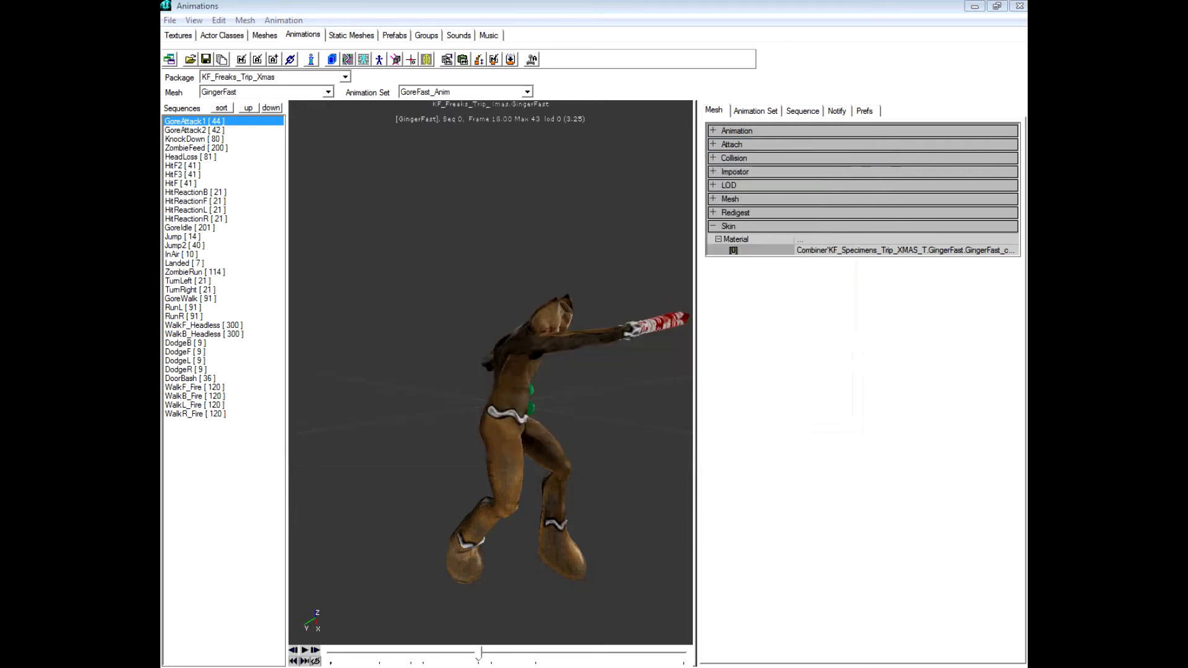
Step: Open the exported KF_Freaks_Trip_Xmas folder and examine the animation files in MeshAnimation
{"action": "left_click_drag", "start_coordinate": [160, 74], "coordinate": [747, 117]}
{"action": "double_click", "coordinate": [625, 194]}
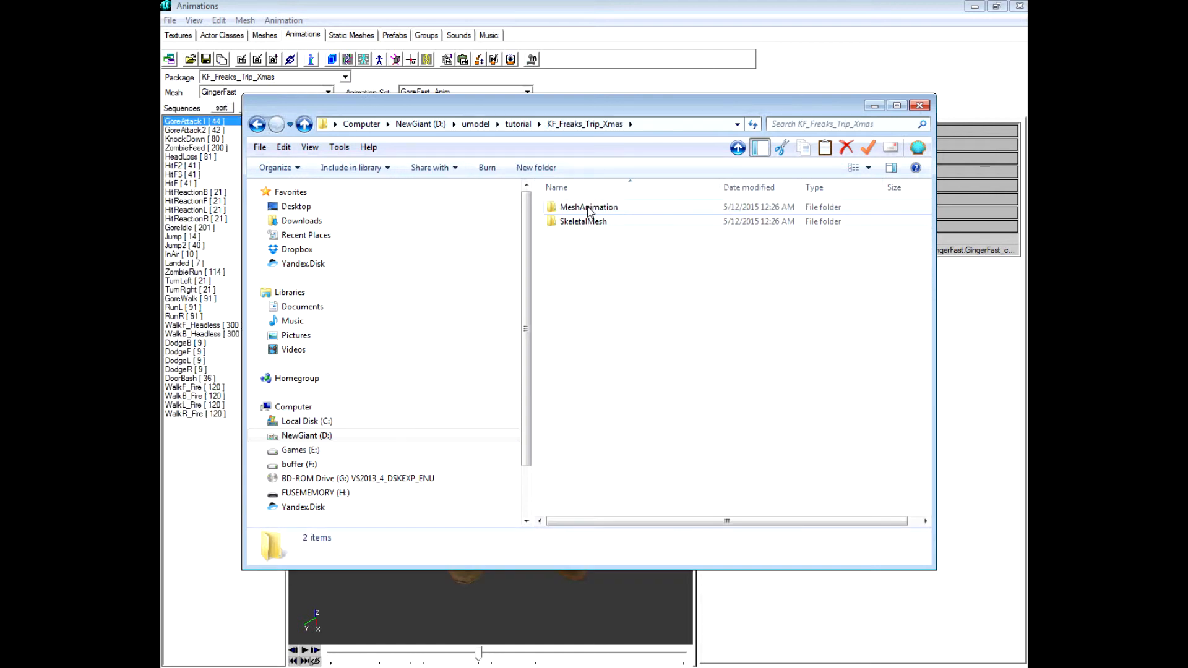
{"action": "left_click_drag", "start_coordinate": [550, 112], "coordinate": [550, 149]}
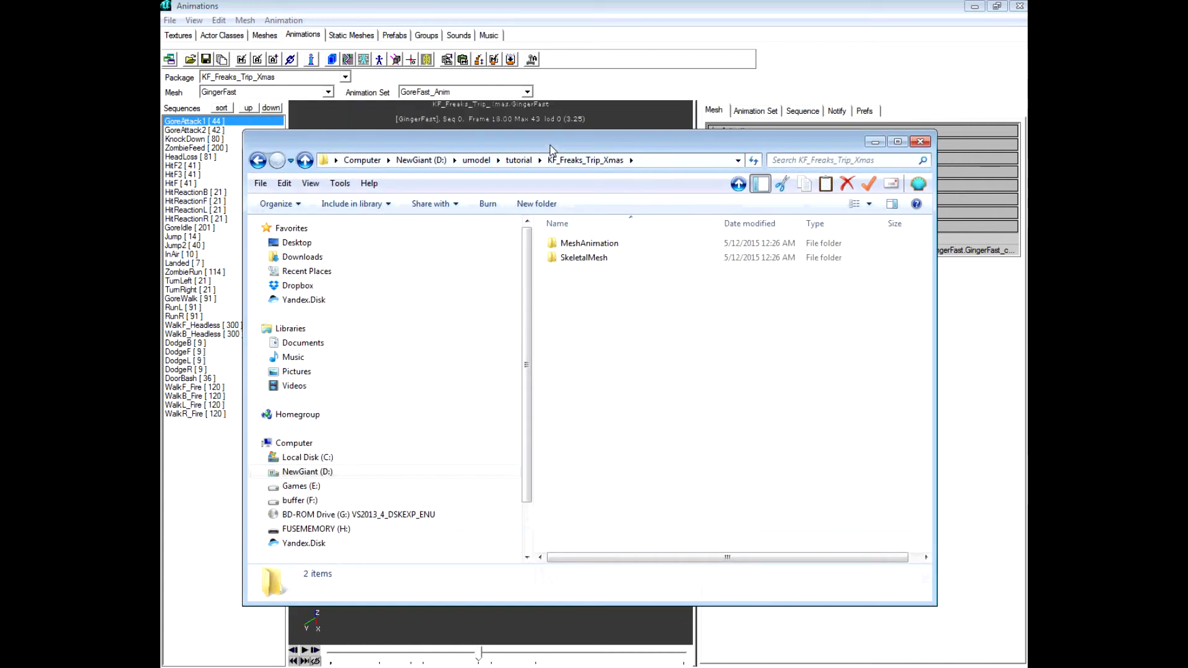
{"action": "double_click", "coordinate": [589, 243]}
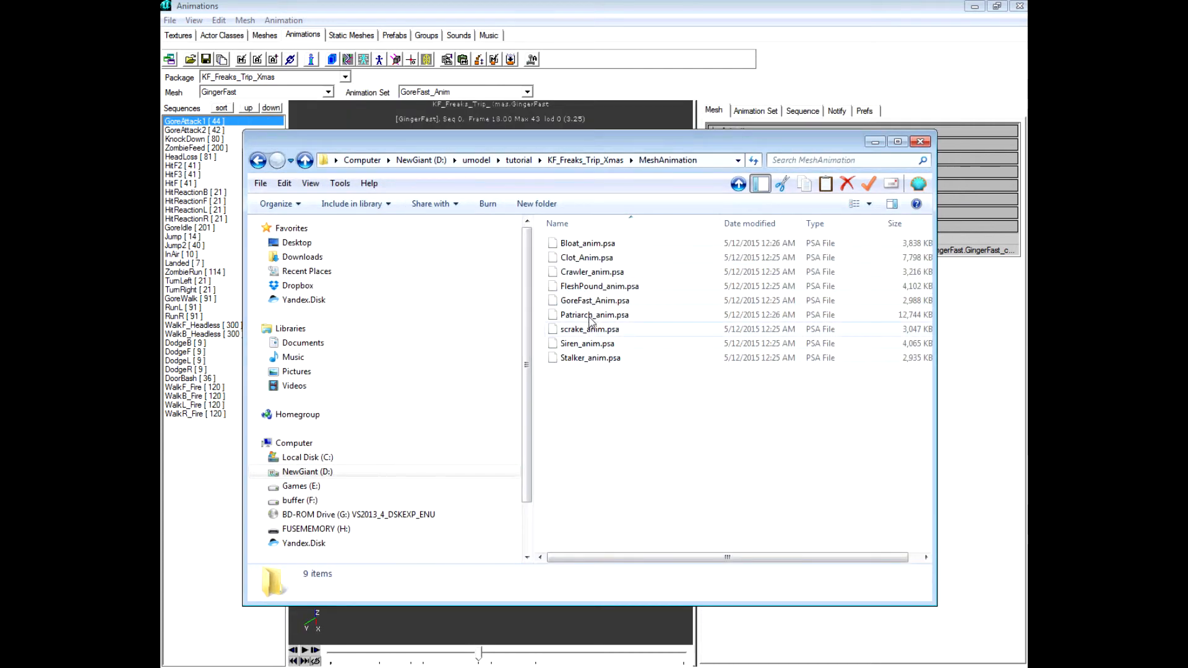
{"action": "left_click", "coordinate": [994, 274]}
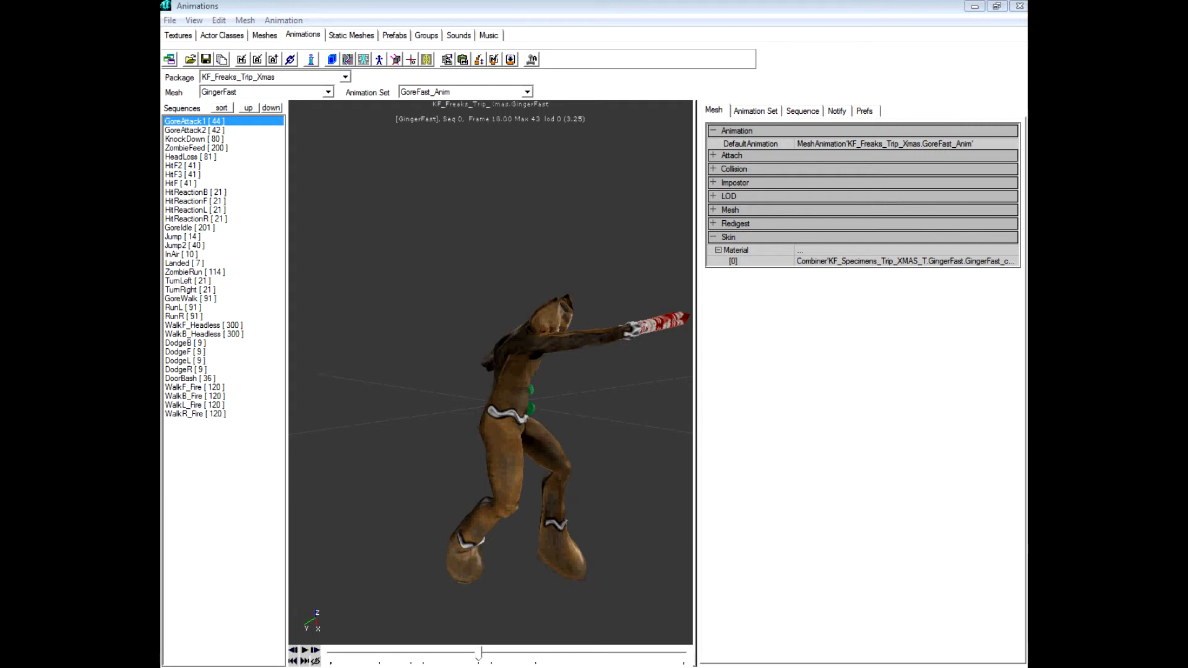
Step: Move GingerFast.psk from the exported SkeletalMesh folder up into the KF_Freaks_Trip_Xmas folder
{"action": "key", "text": "alt+Tab"}
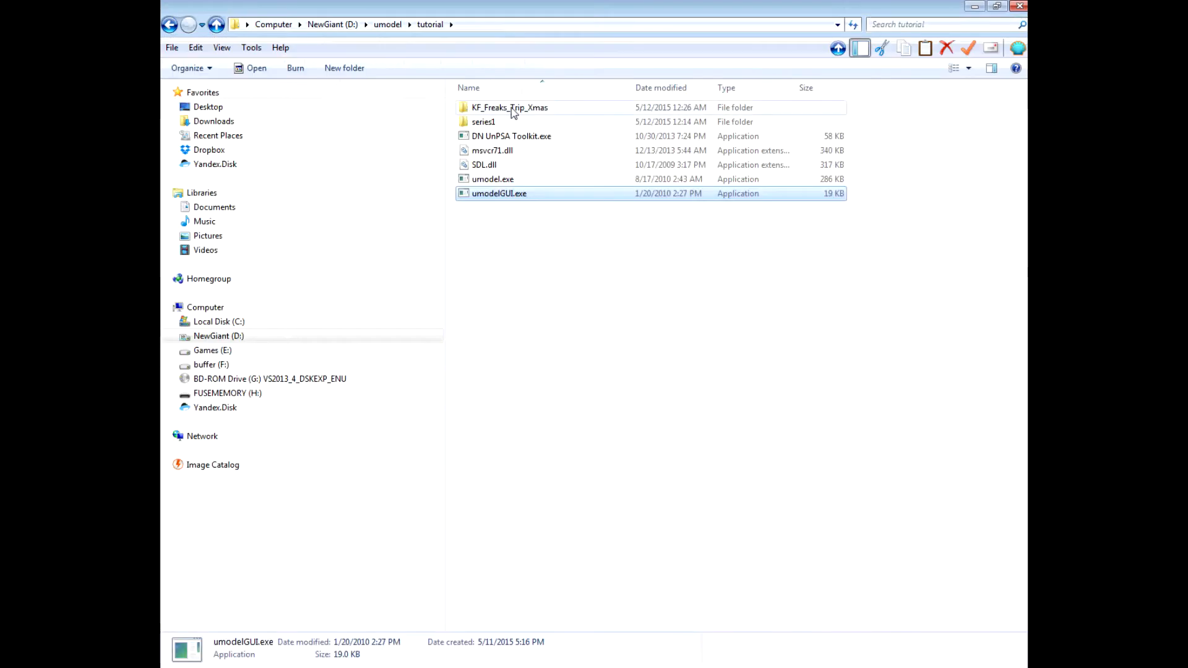
{"action": "double_click", "coordinate": [511, 107]}
{"action": "double_click", "coordinate": [488, 122]}
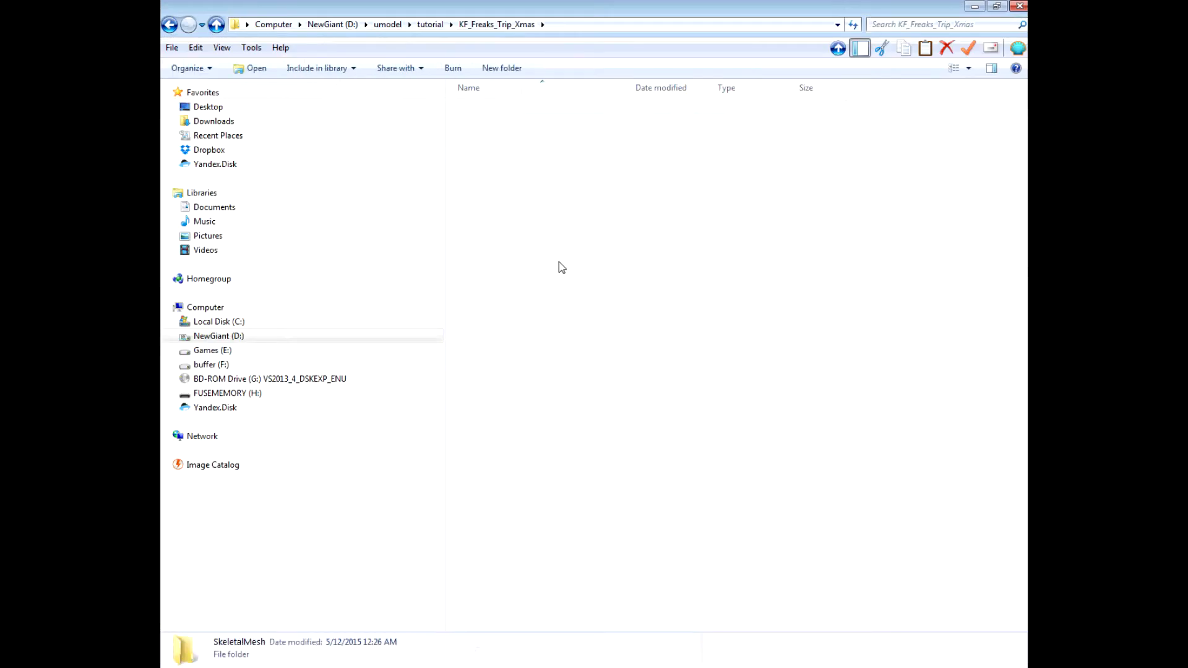
{"action": "left_click", "coordinate": [498, 152]}
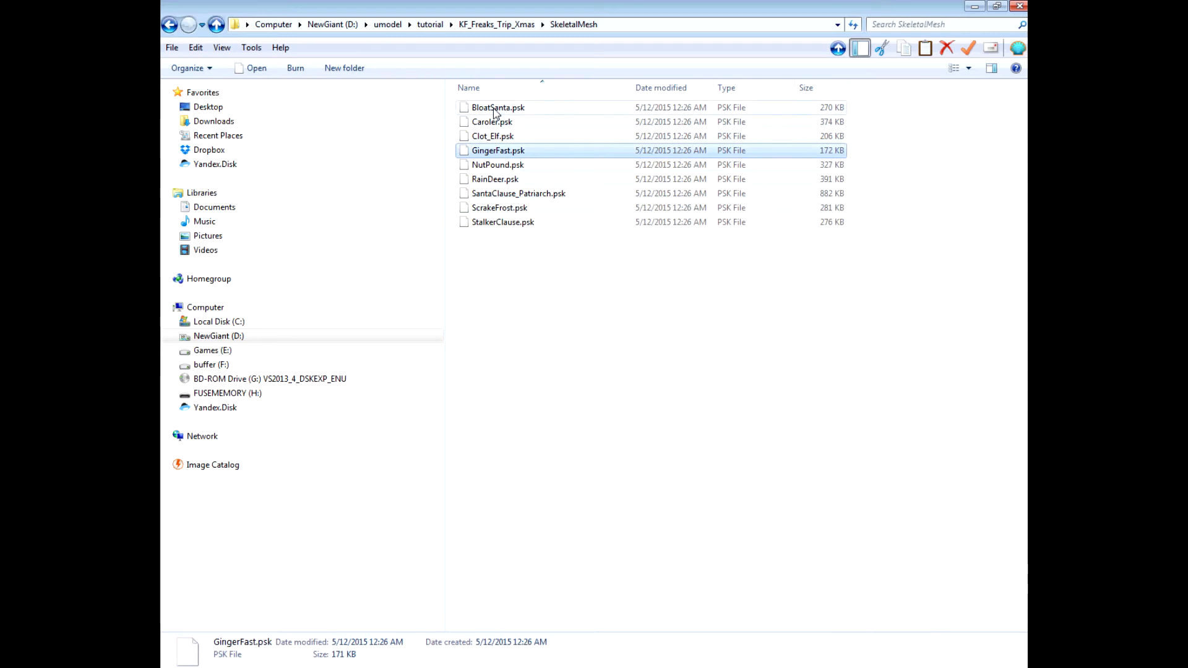
{"action": "left_click", "coordinate": [495, 108]}
{"action": "left_click", "coordinate": [498, 152]}
{"action": "right_click", "coordinate": [500, 151]}
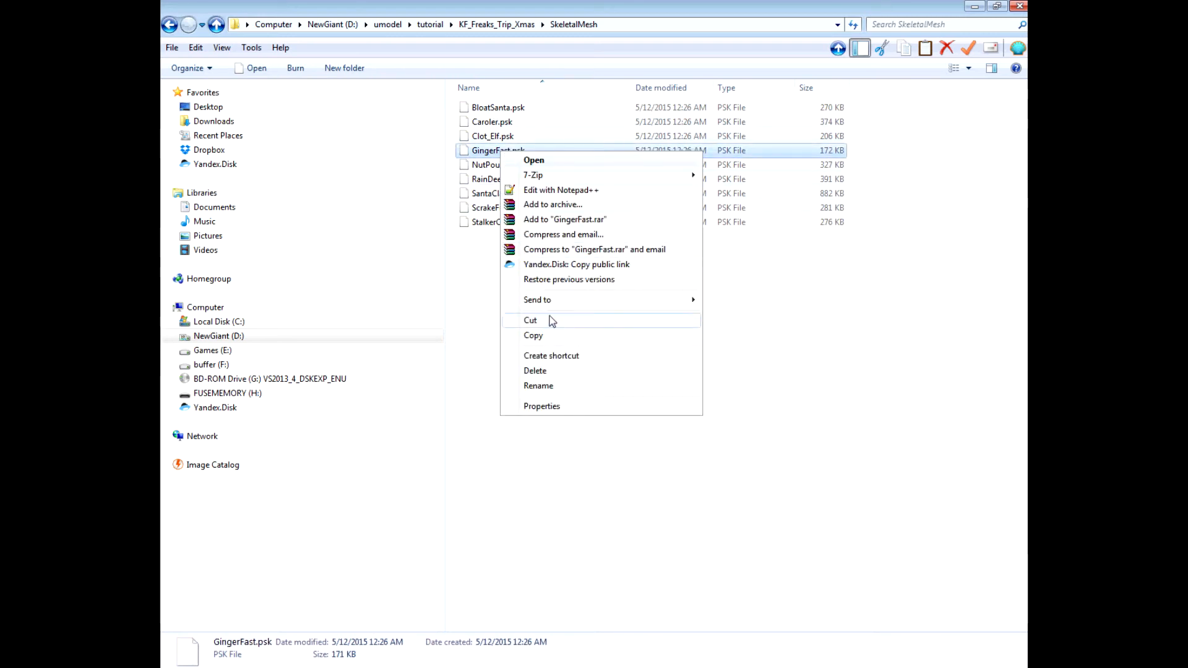
{"action": "left_click", "coordinate": [544, 335]}
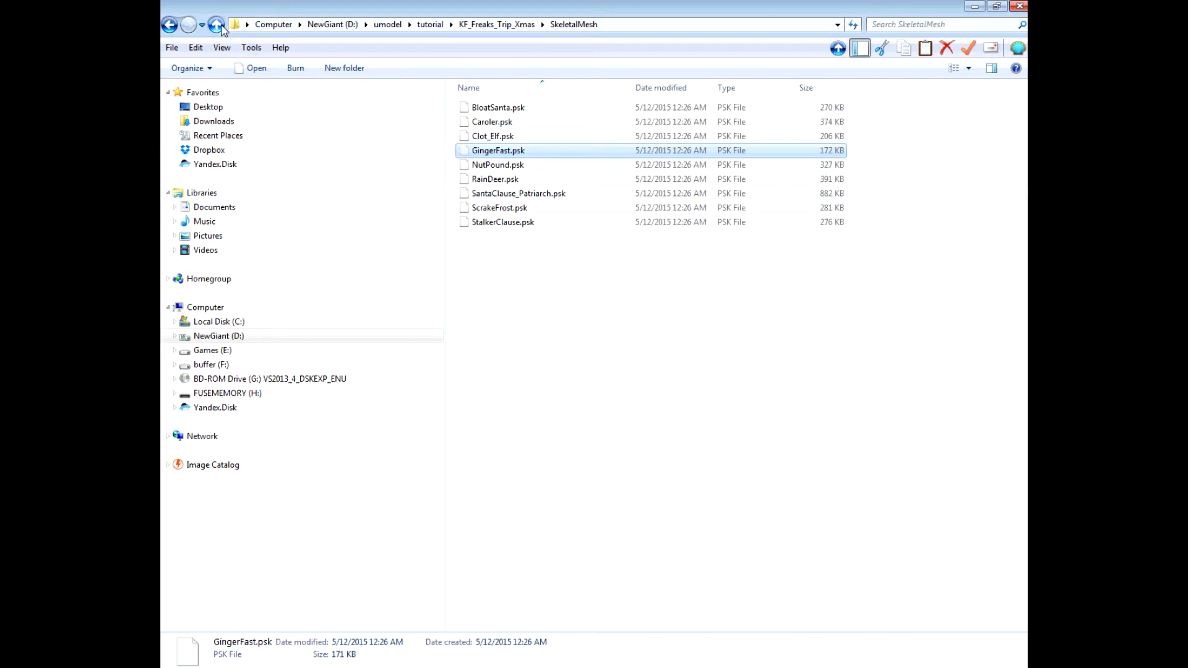
{"action": "left_click", "coordinate": [216, 24]}
{"action": "right_click", "coordinate": [621, 350]}
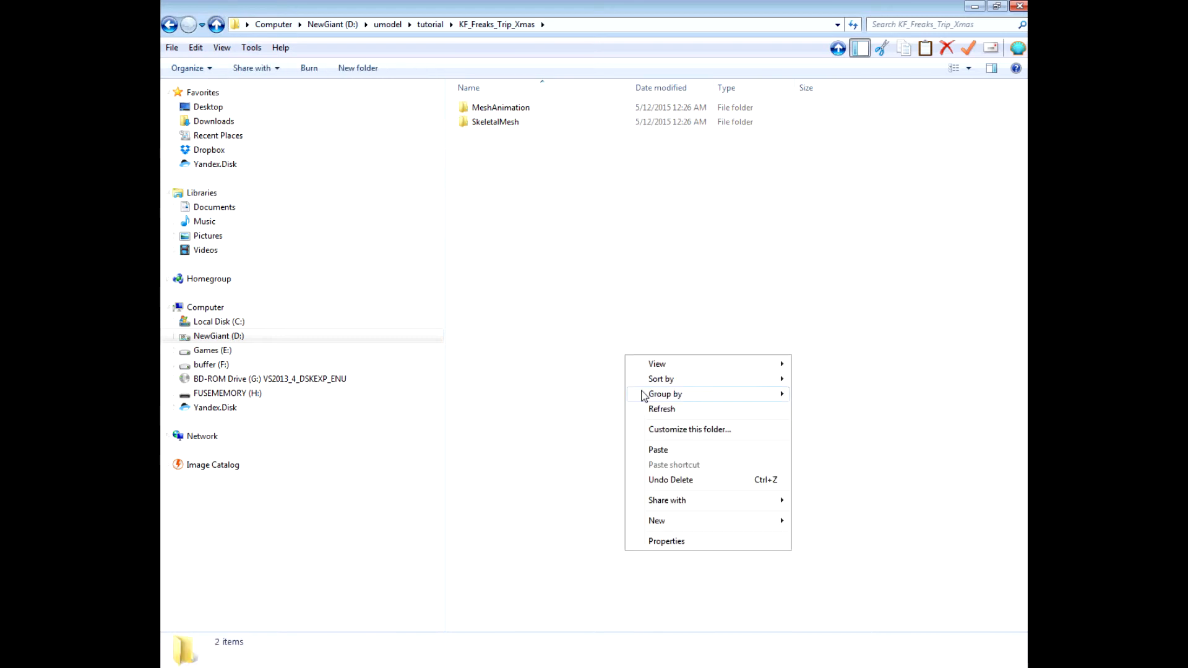
{"action": "left_click", "coordinate": [676, 439]}
Step: Move GoreFast_Anim.psa from the MeshAnimation folder up into the KF_Freaks_Trip_Xmas folder
{"action": "left_click", "coordinate": [495, 111]}
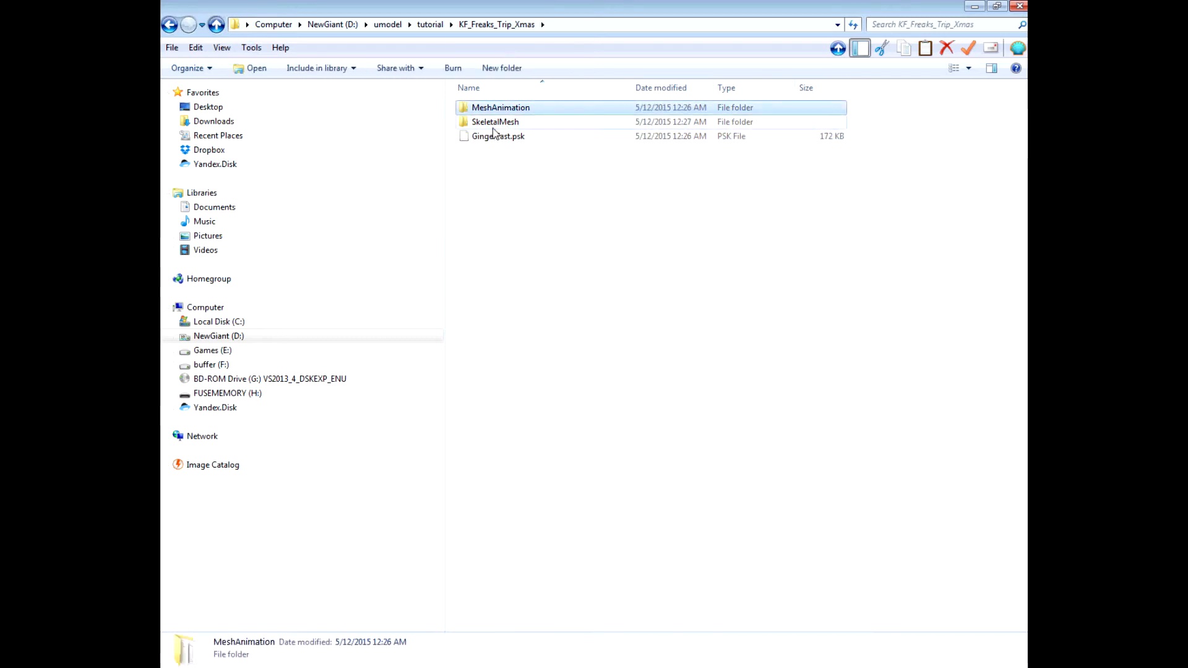
{"action": "double_click", "coordinate": [501, 109]}
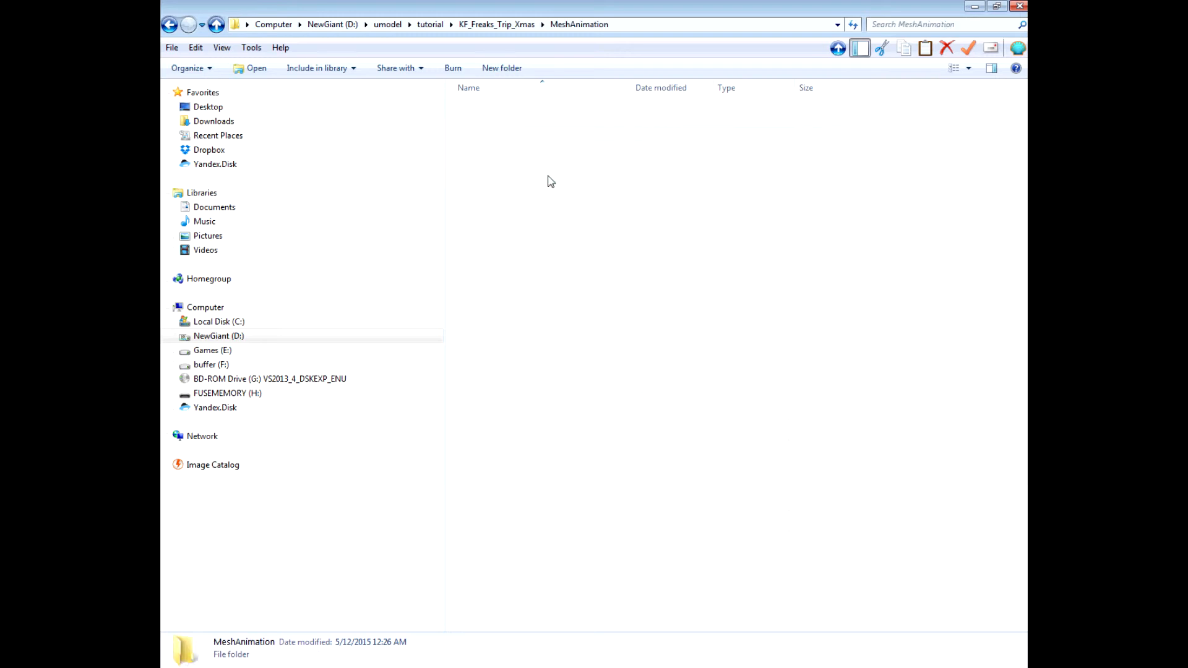
{"action": "right_click", "coordinate": [508, 165]}
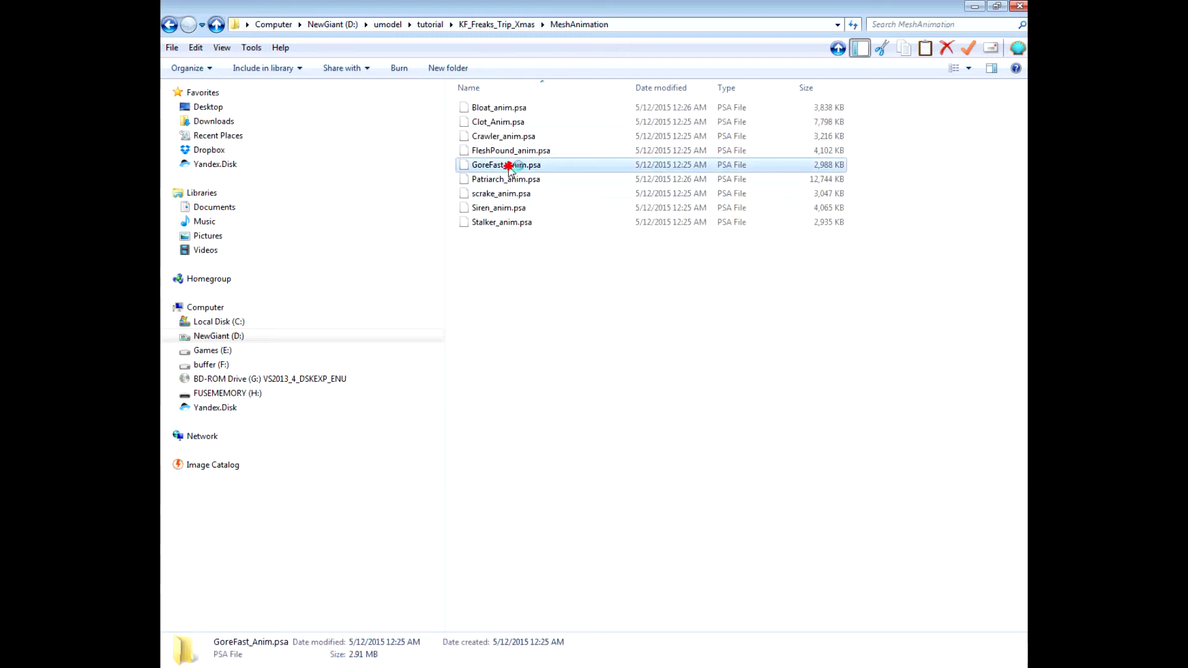
{"action": "left_click", "coordinate": [544, 336]}
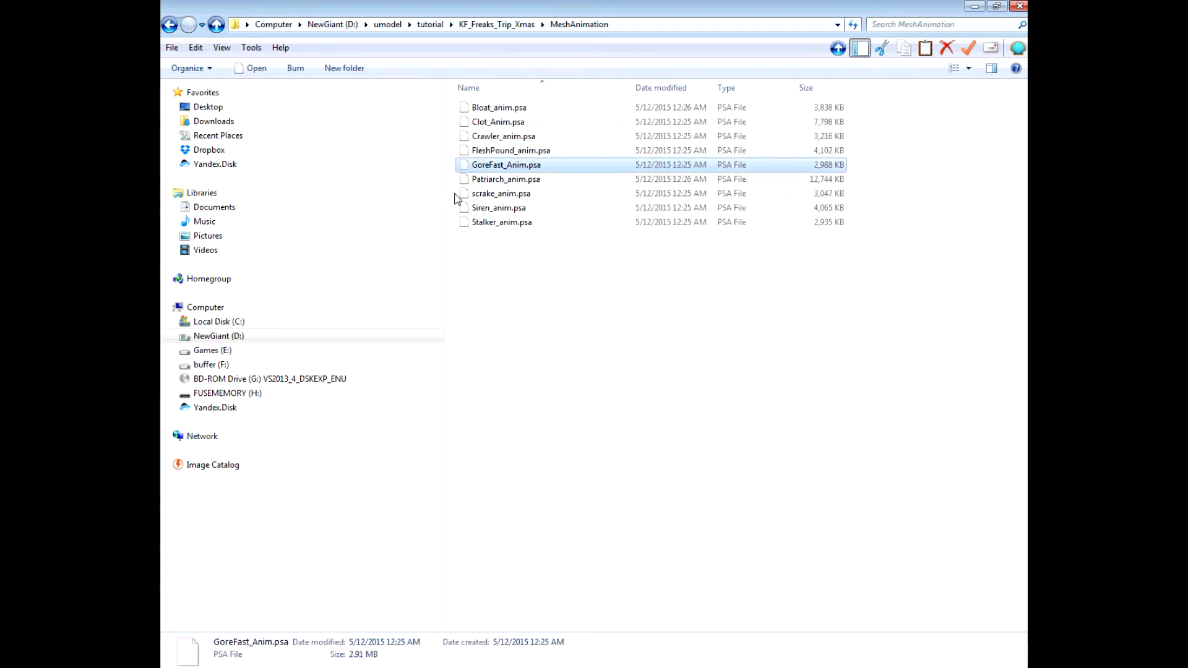
{"action": "key", "text": "BackSpace"}
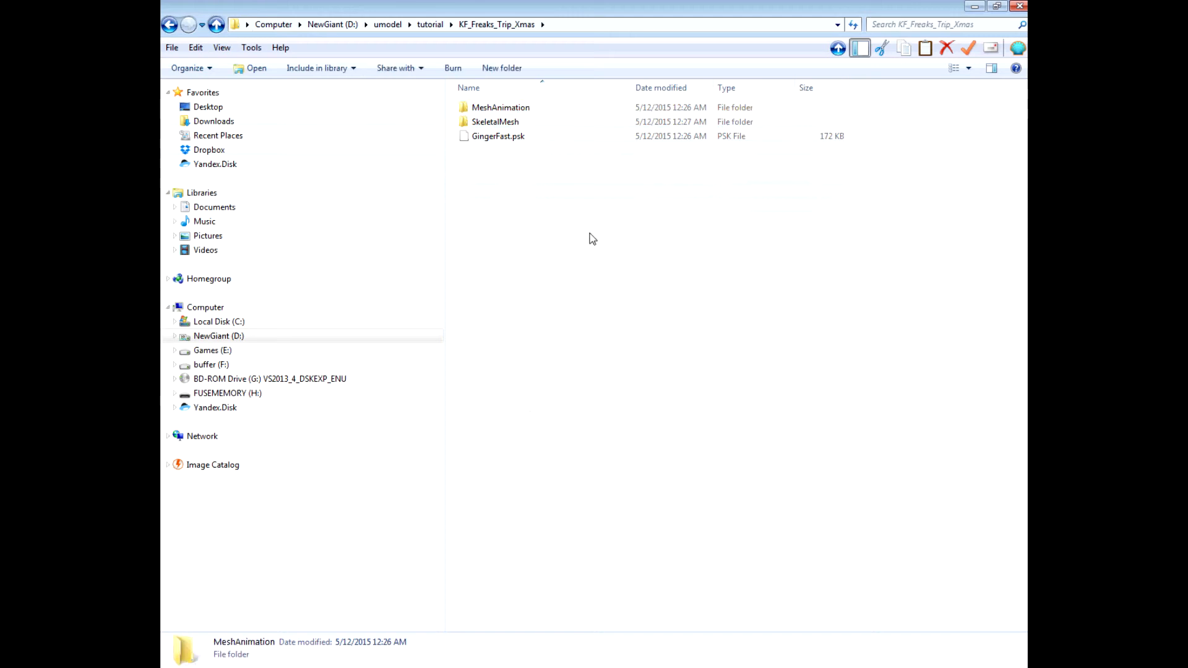
{"action": "right_click", "coordinate": [588, 239]}
{"action": "left_click", "coordinate": [622, 330]}
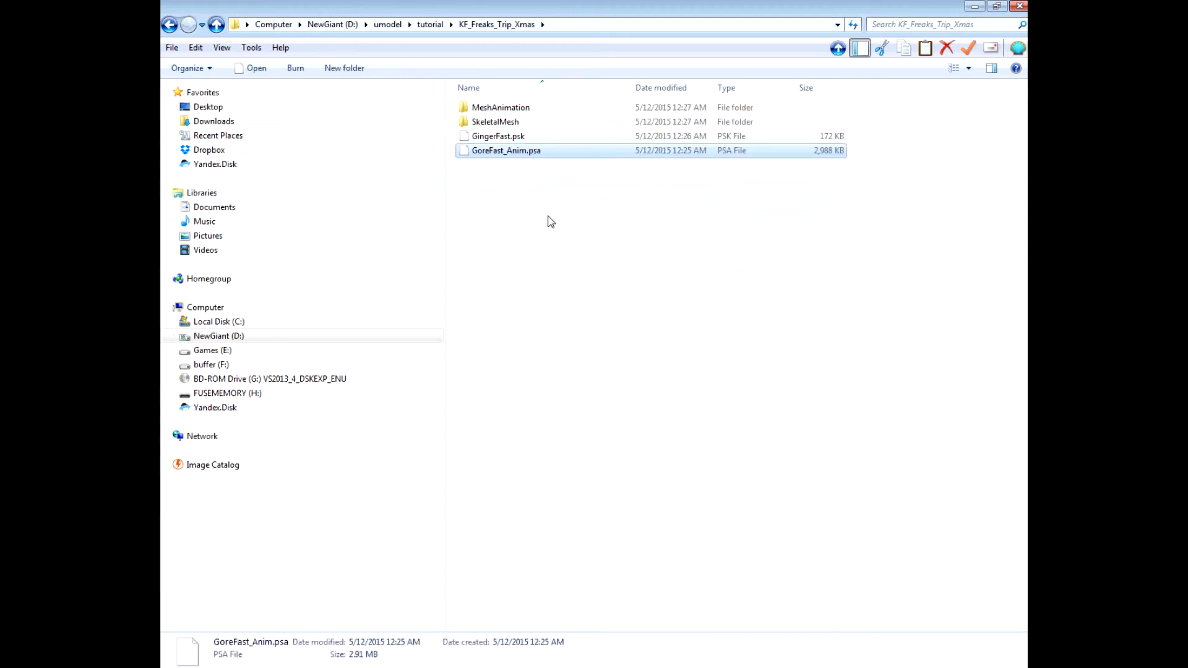
{"action": "left_click", "coordinate": [550, 222]}
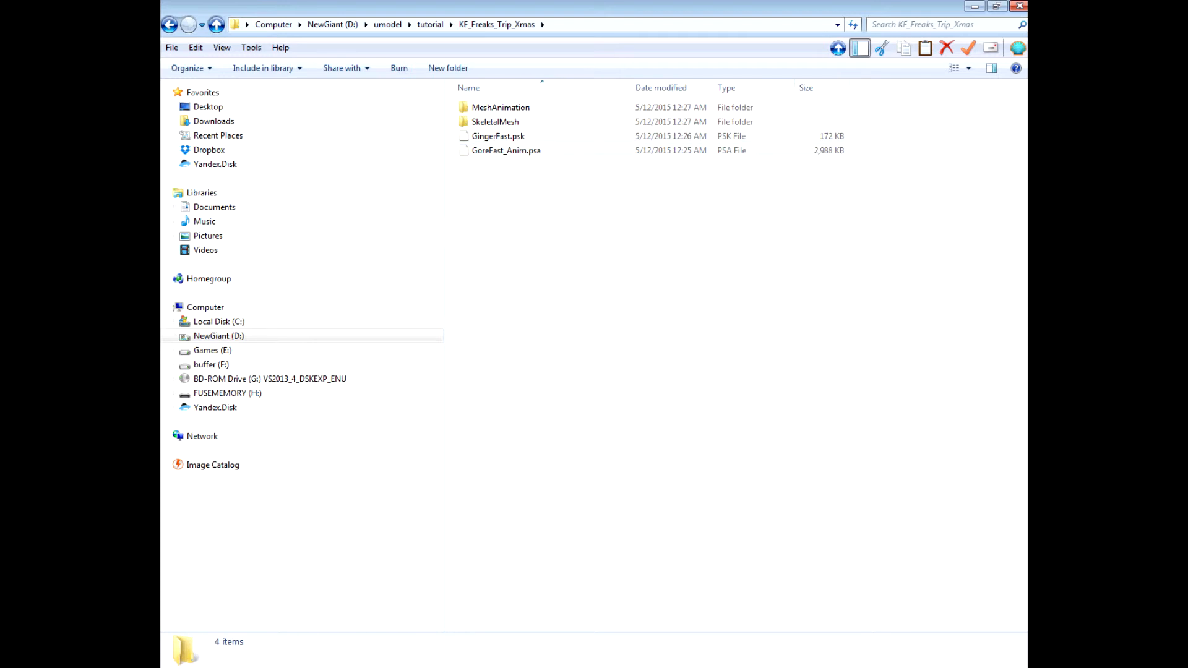
Step: Create a new folder named temp inside KF_Freaks_Trip_Xmas
{"action": "right_click", "coordinate": [477, 497]}
{"action": "mouse_move", "coordinate": [615, 466]}
{"action": "left_click", "coordinate": [685, 464]}
{"action": "type", "text": "temp"}
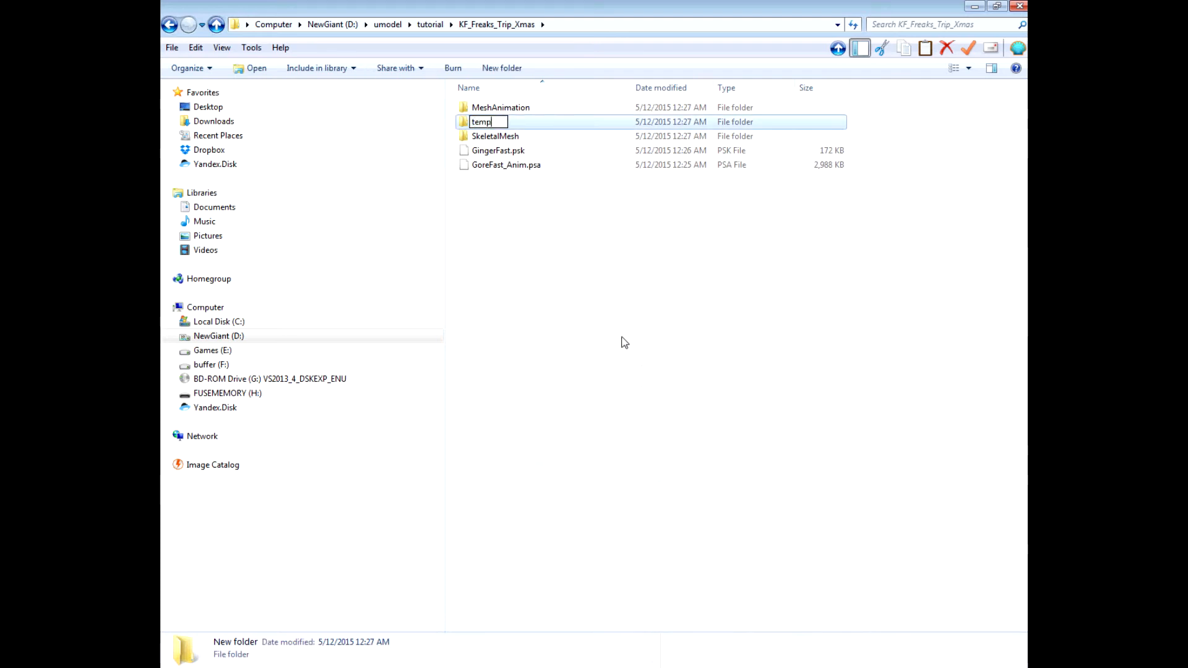
{"action": "left_click", "coordinate": [573, 407]}
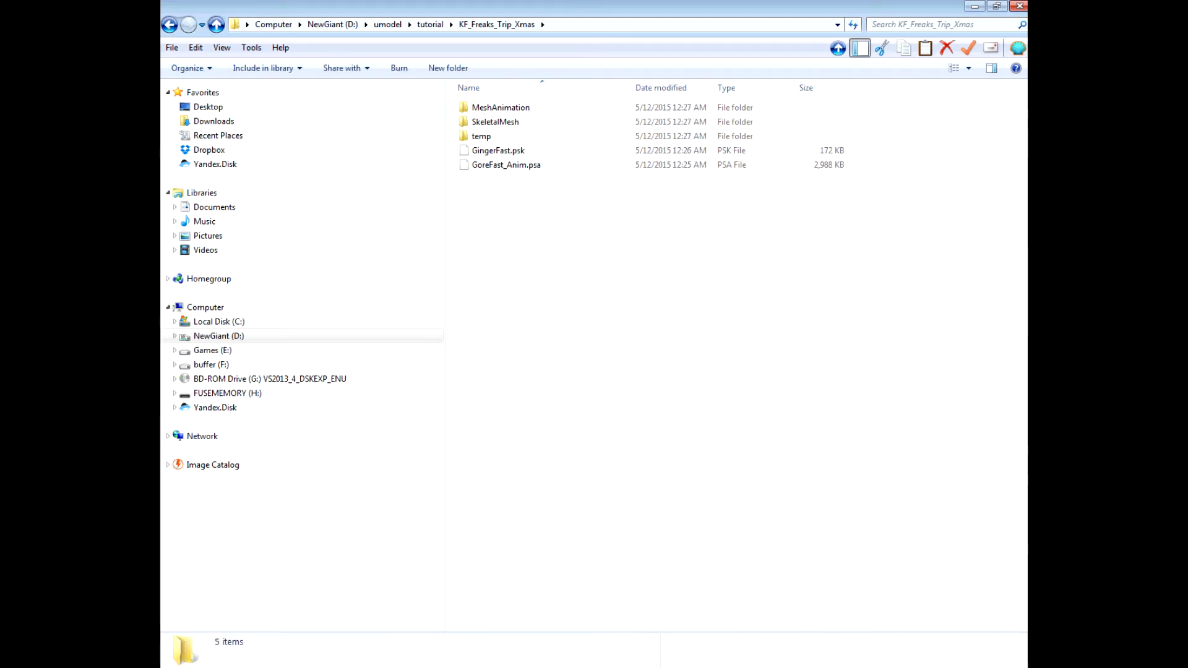
Step: Launch DN UnPSA Toolkit from the tutorial folder and load GingerFast.psk from umodel\tutorial\KF_Freaks_Trip_Xmas as the PSK file
{"action": "key", "text": "alt+Up"}
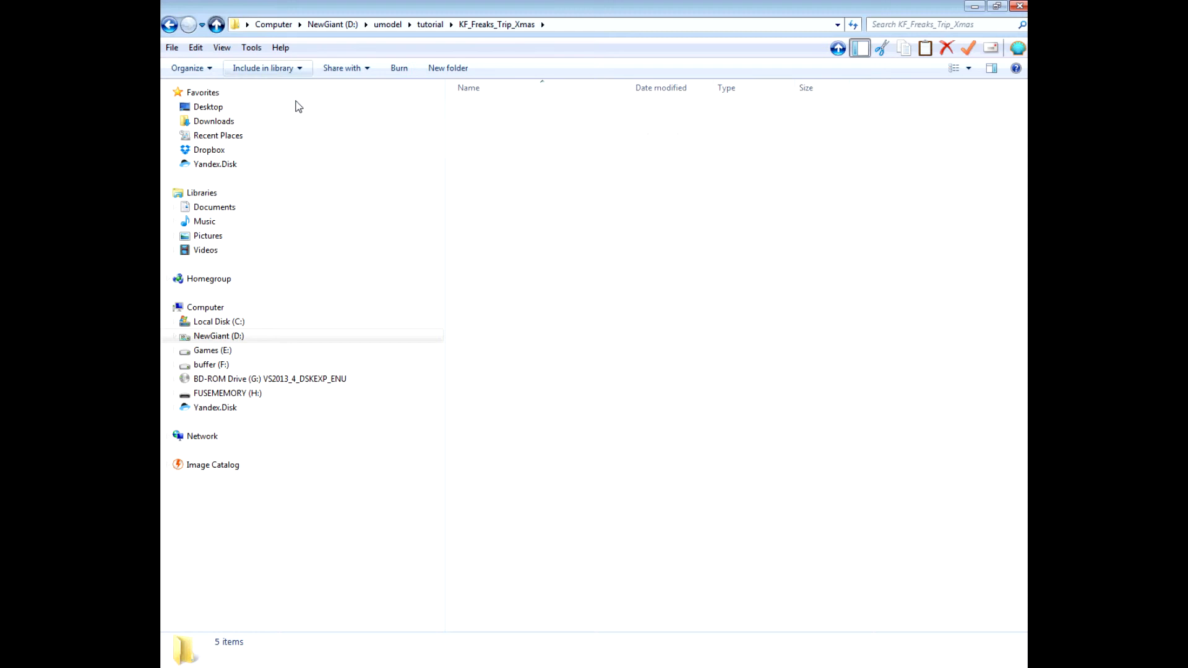
{"action": "left_click", "coordinate": [505, 138]}
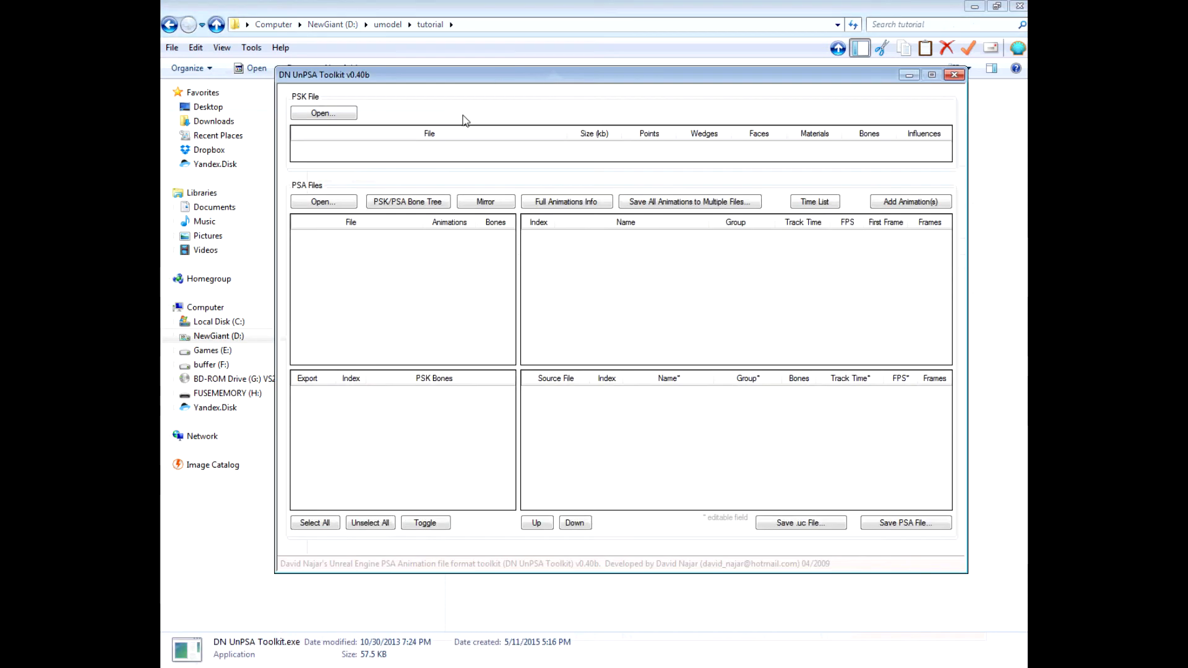
{"action": "left_click", "coordinate": [327, 112]}
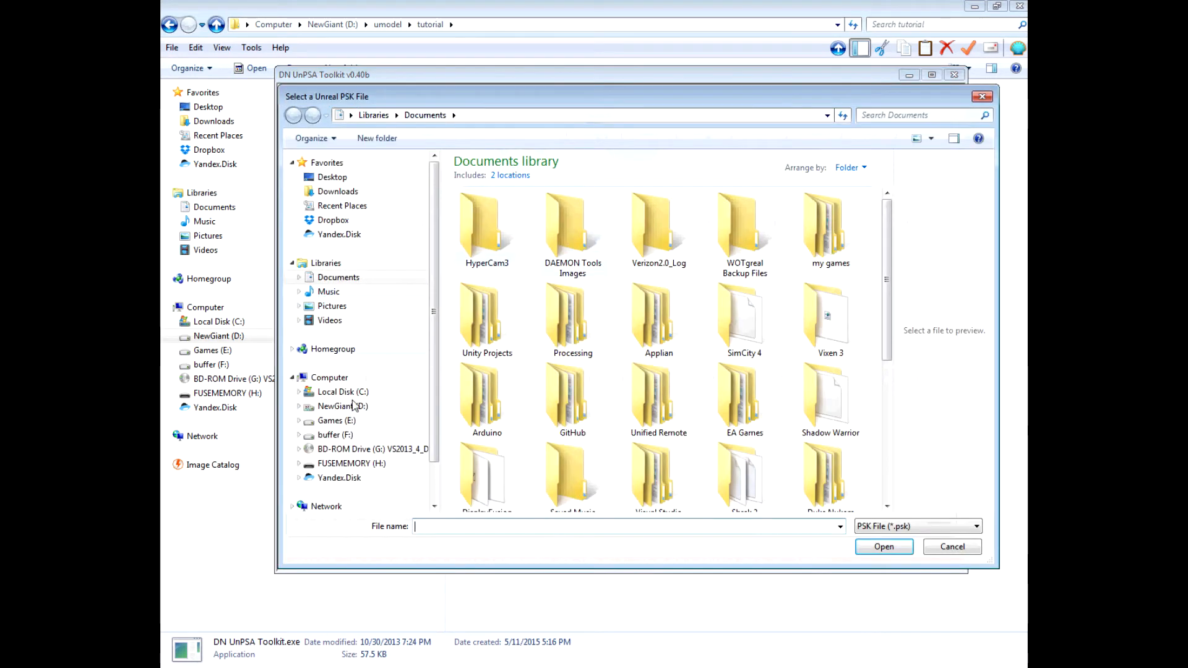
{"action": "left_click", "coordinate": [342, 407]}
{"action": "scroll", "coordinate": [560, 386], "scroll_direction": "down", "scroll_amount": 1}
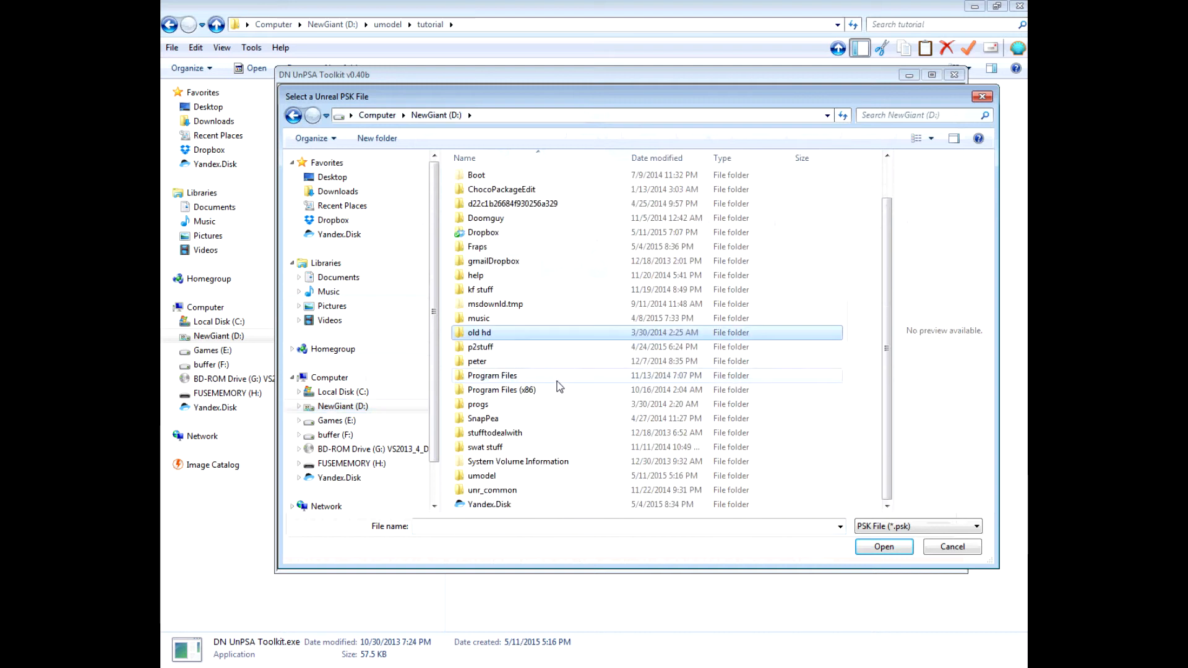
{"action": "double_click", "coordinate": [486, 477]}
{"action": "left_click", "coordinate": [488, 179]}
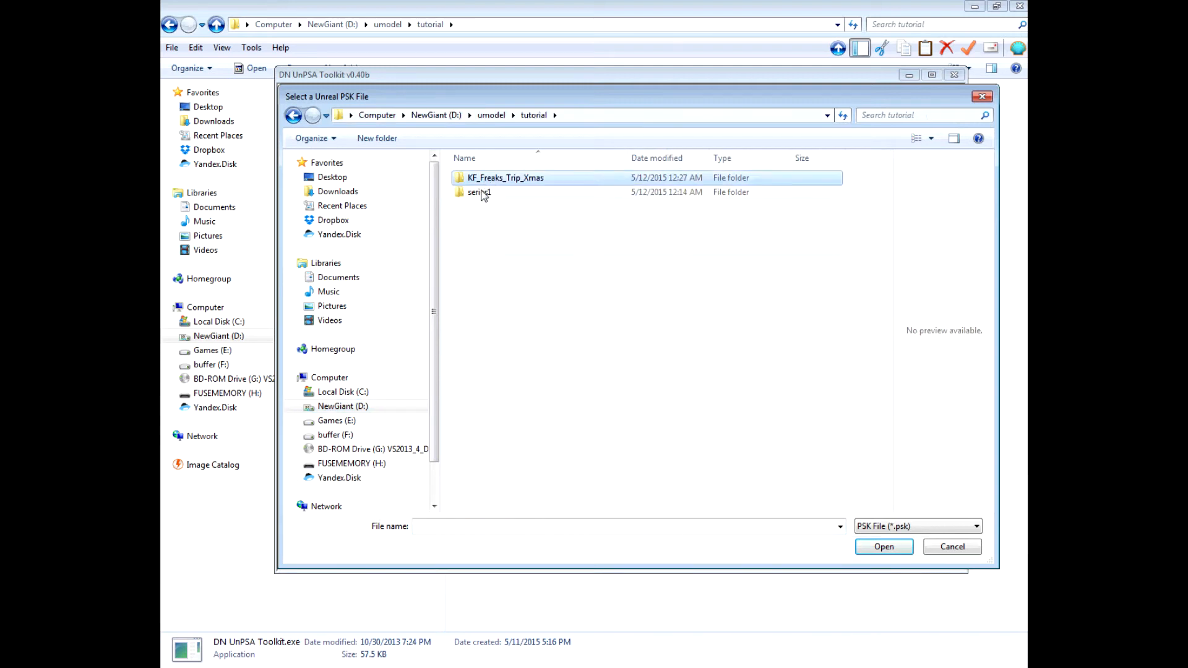
{"action": "double_click", "coordinate": [489, 179]}
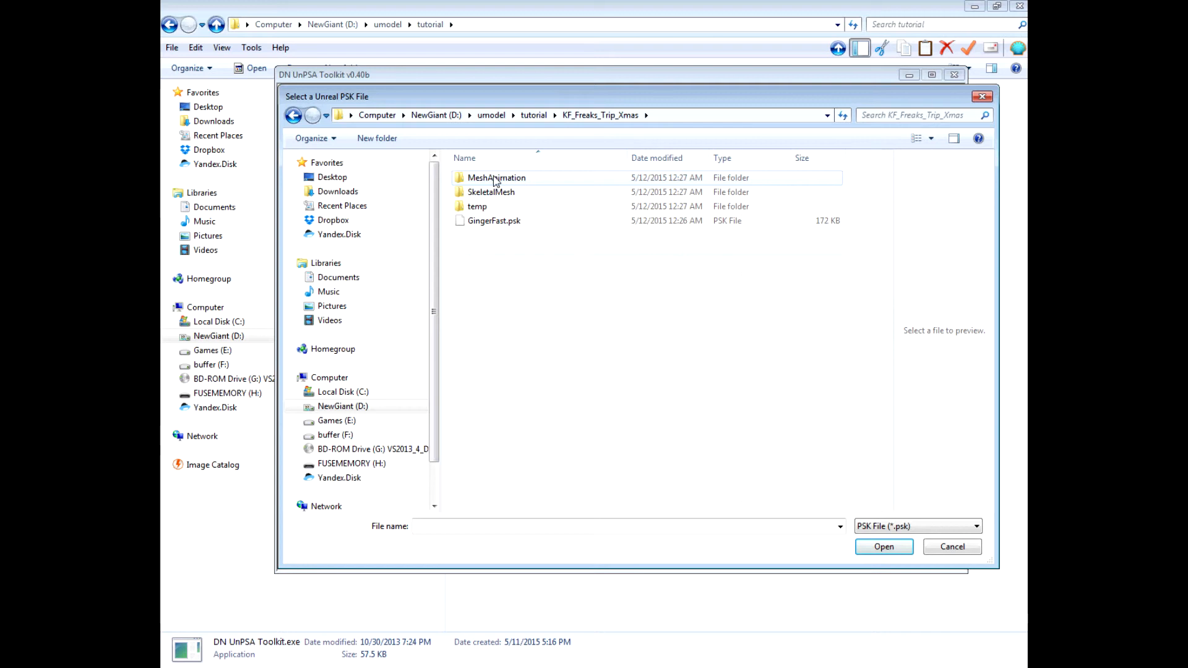
{"action": "left_click", "coordinate": [495, 221]}
{"action": "left_click", "coordinate": [884, 548]}
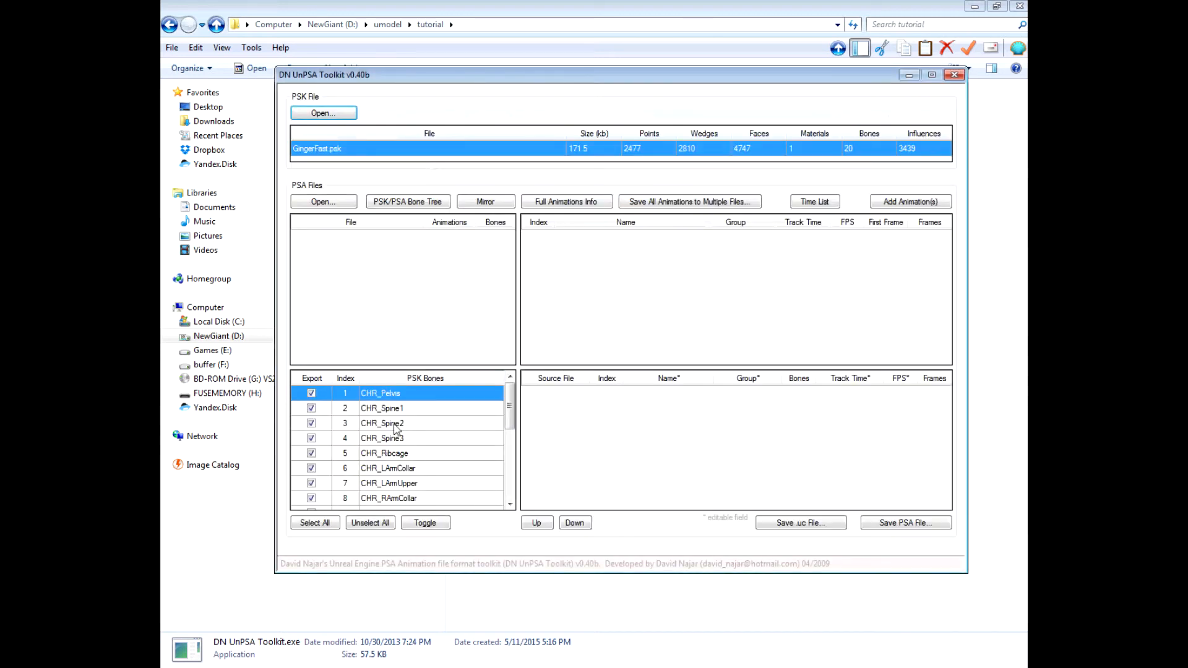
Step: Load GoreFast_Anim.psa as the PSA file and add all of its animations to the export list
{"action": "left_click", "coordinate": [318, 201]}
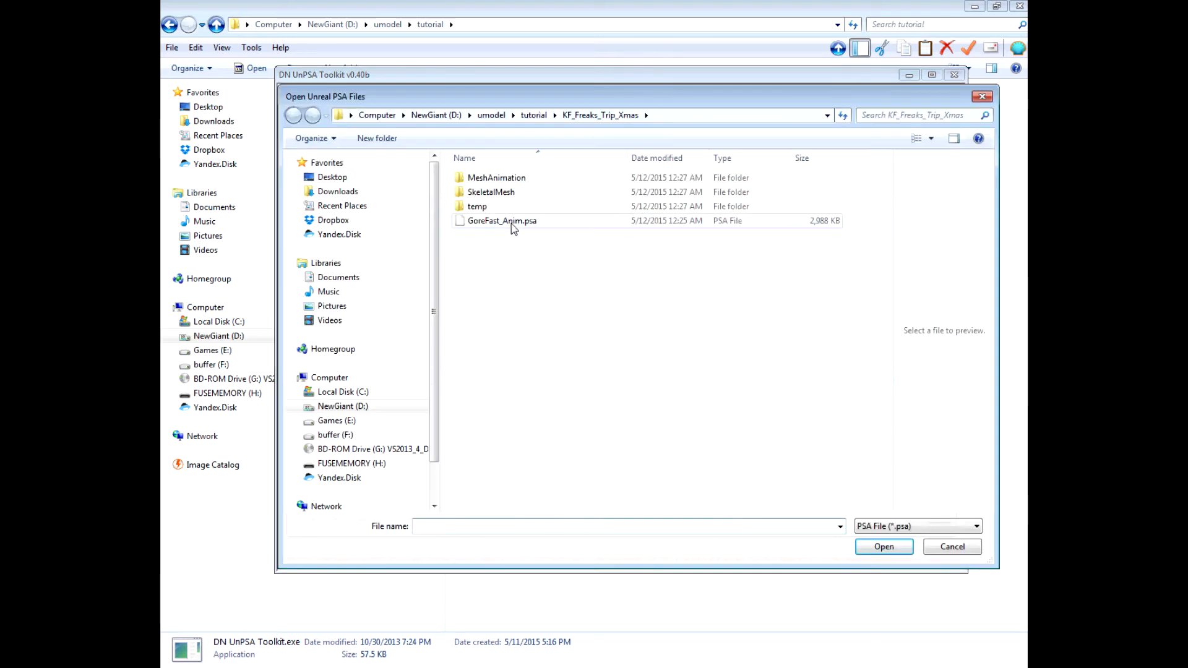
{"action": "double_click", "coordinate": [511, 223]}
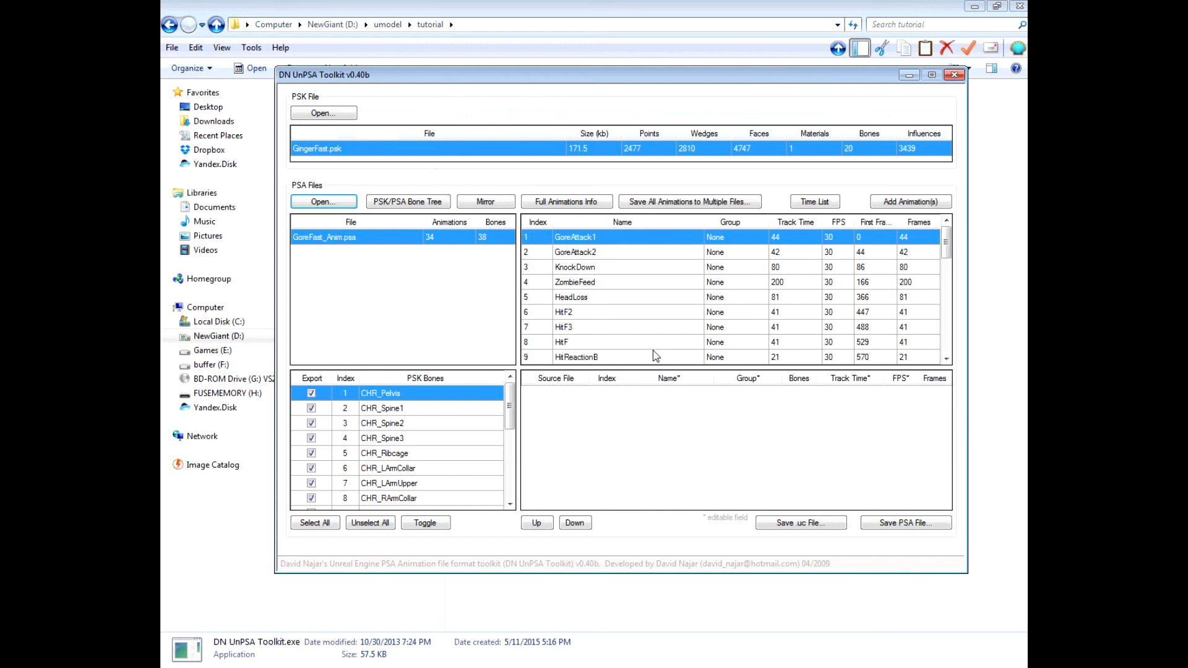
{"action": "left_click_drag", "start_coordinate": [946, 242], "coordinate": [946, 346]}
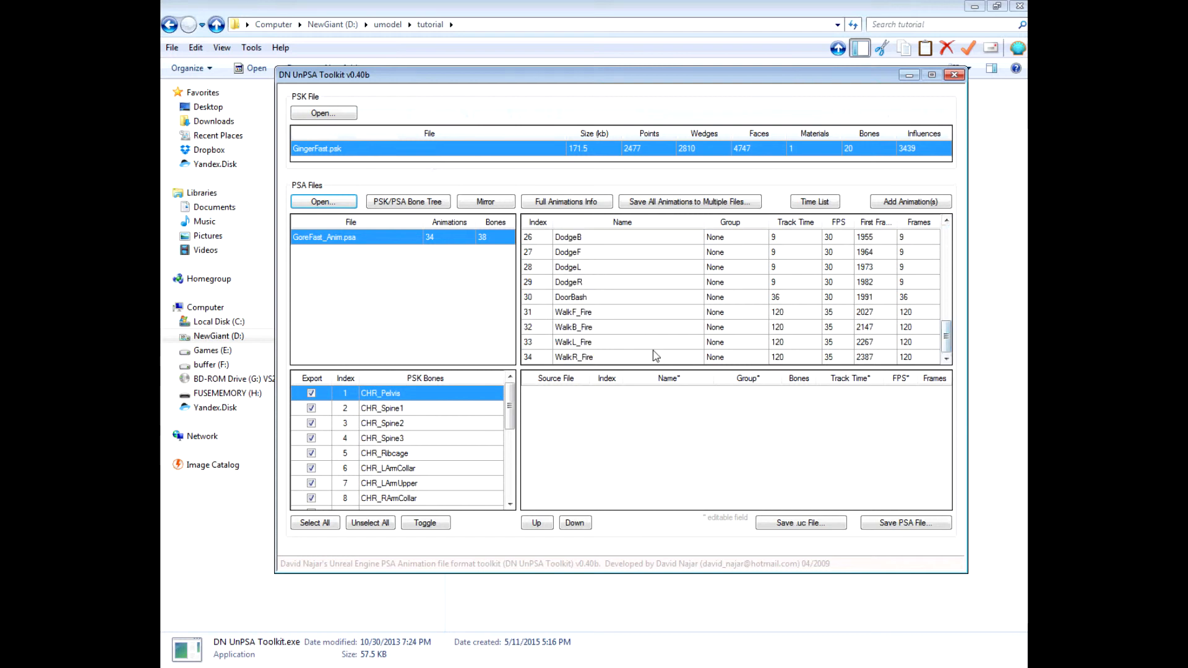
{"action": "left_click", "coordinate": [656, 357], "text": "shift"}
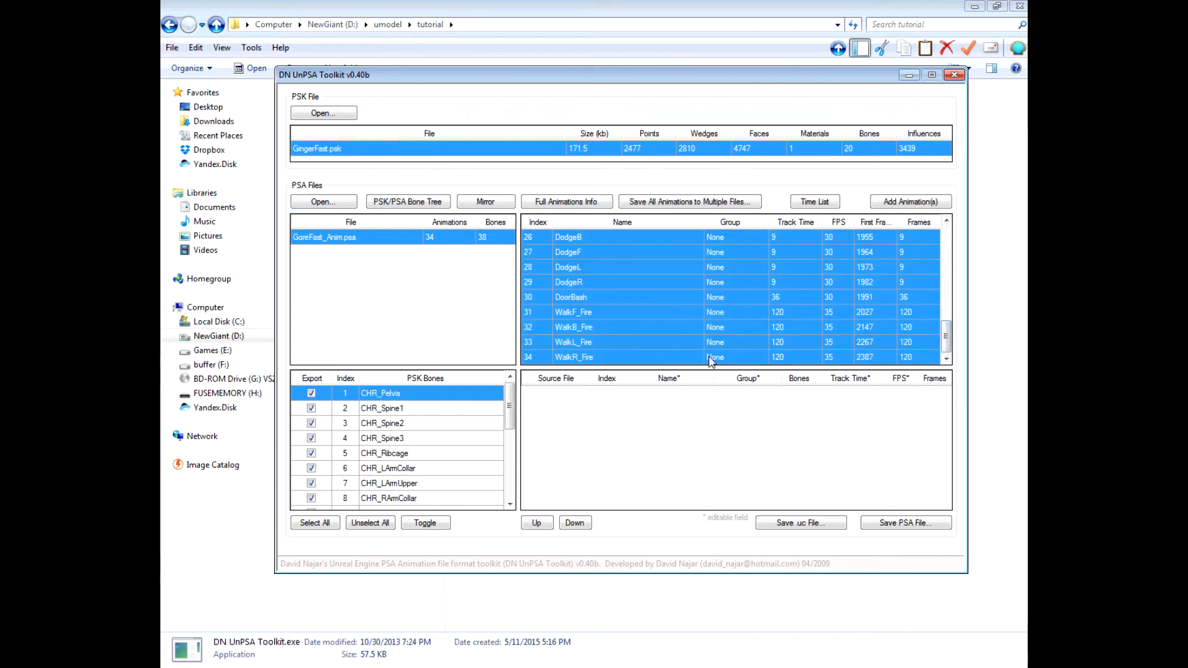
{"action": "left_click", "coordinate": [906, 201]}
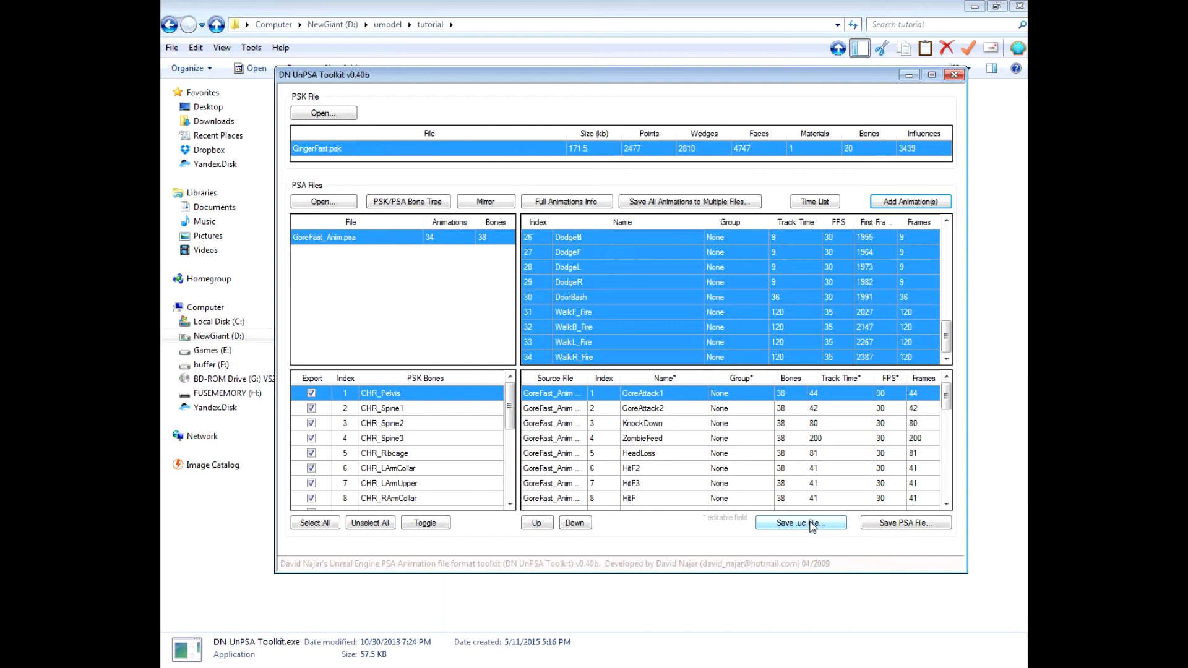
Step: Save the listed animations as a PSA file named GoreFast_Anim.psa in the temp folder of KF_Freaks_Trip_Xmas
{"action": "left_click", "coordinate": [875, 526]}
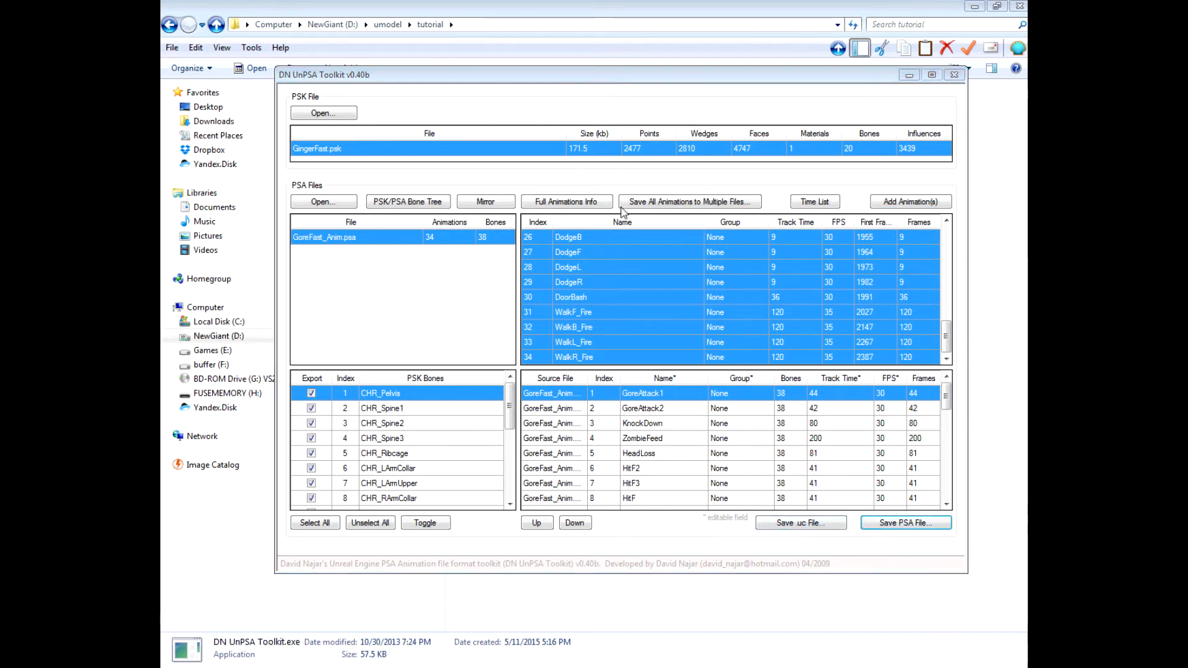
{"action": "double_click", "coordinate": [440, 210]}
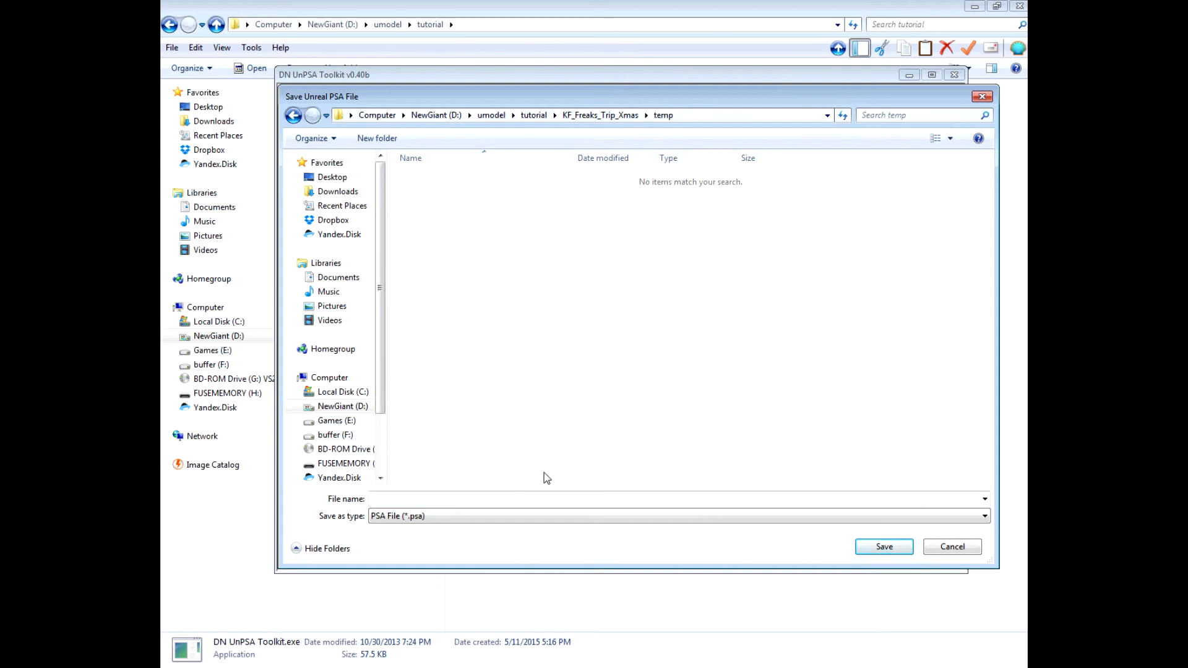
{"action": "left_click", "coordinate": [618, 116]}
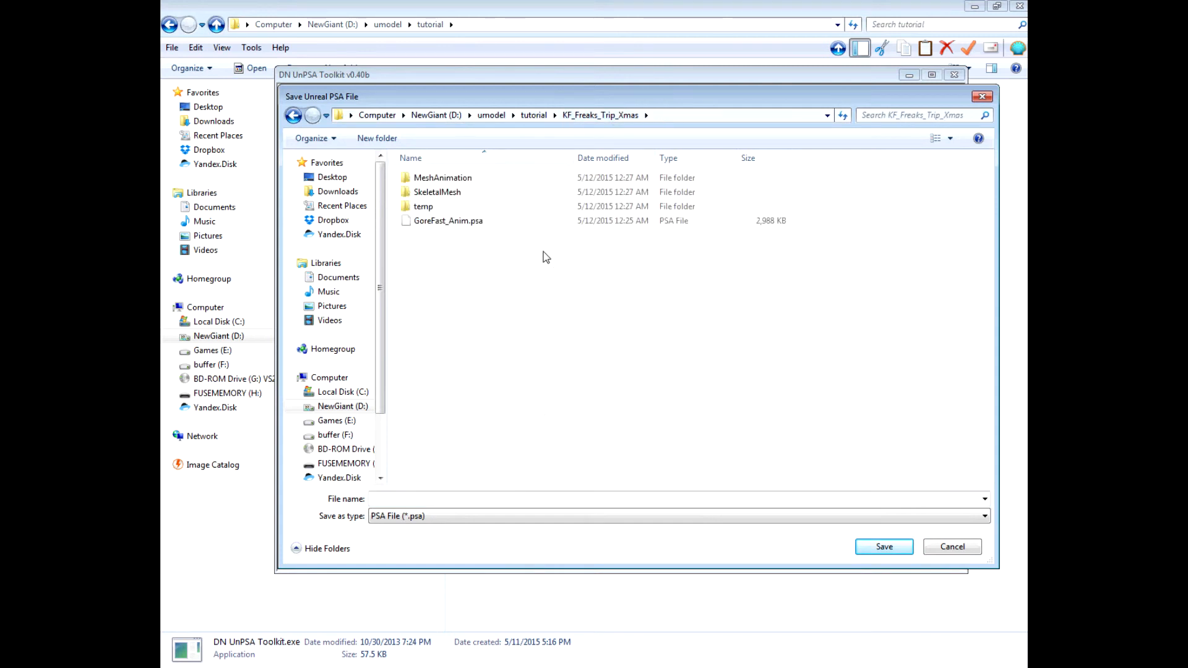
{"action": "left_click", "coordinate": [448, 223]}
{"action": "double_click", "coordinate": [437, 208]}
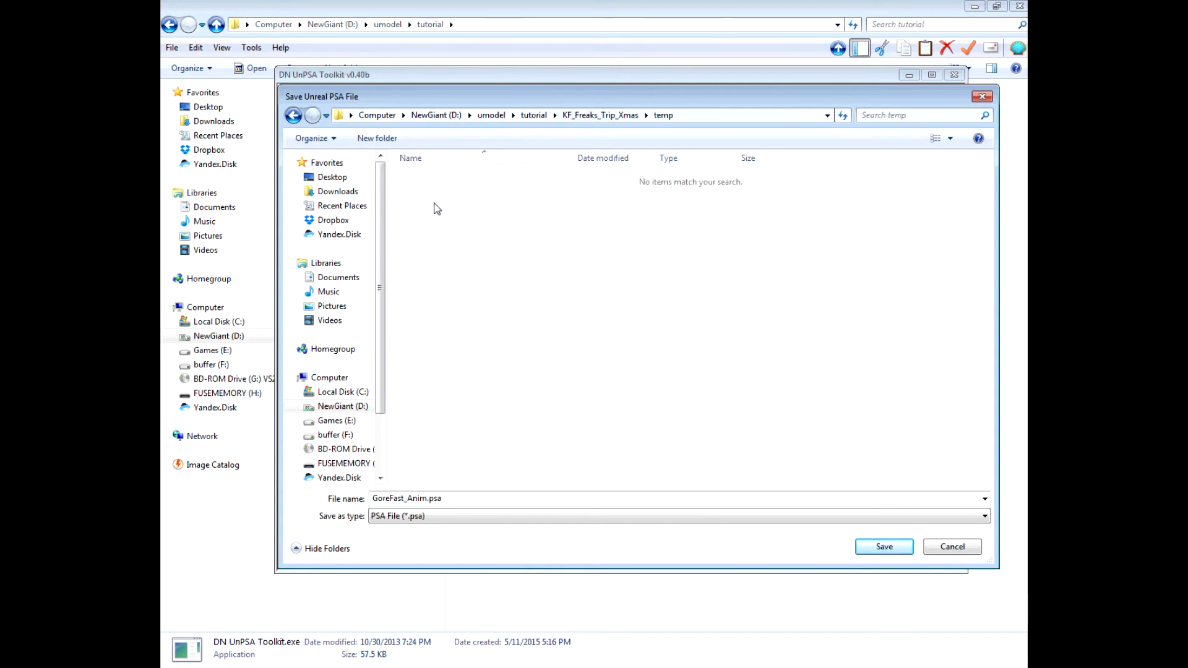
{"action": "left_click_drag", "start_coordinate": [371, 498], "coordinate": [501, 498]}
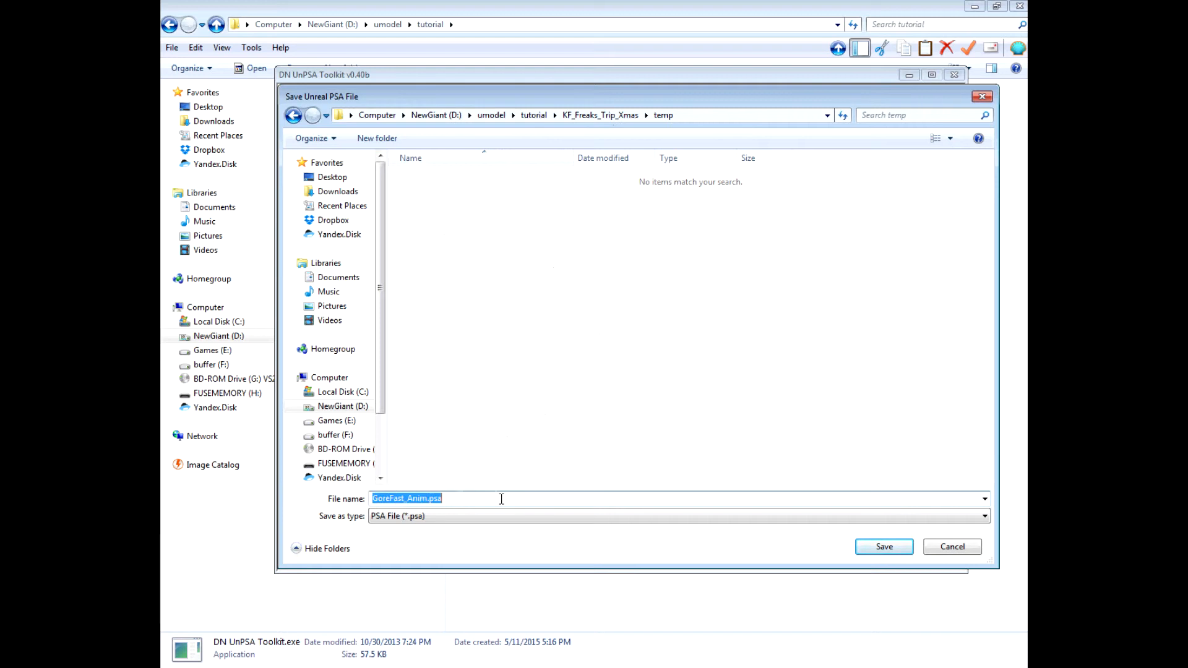
{"action": "left_click", "coordinate": [501, 498]}
{"action": "left_click", "coordinate": [883, 547]}
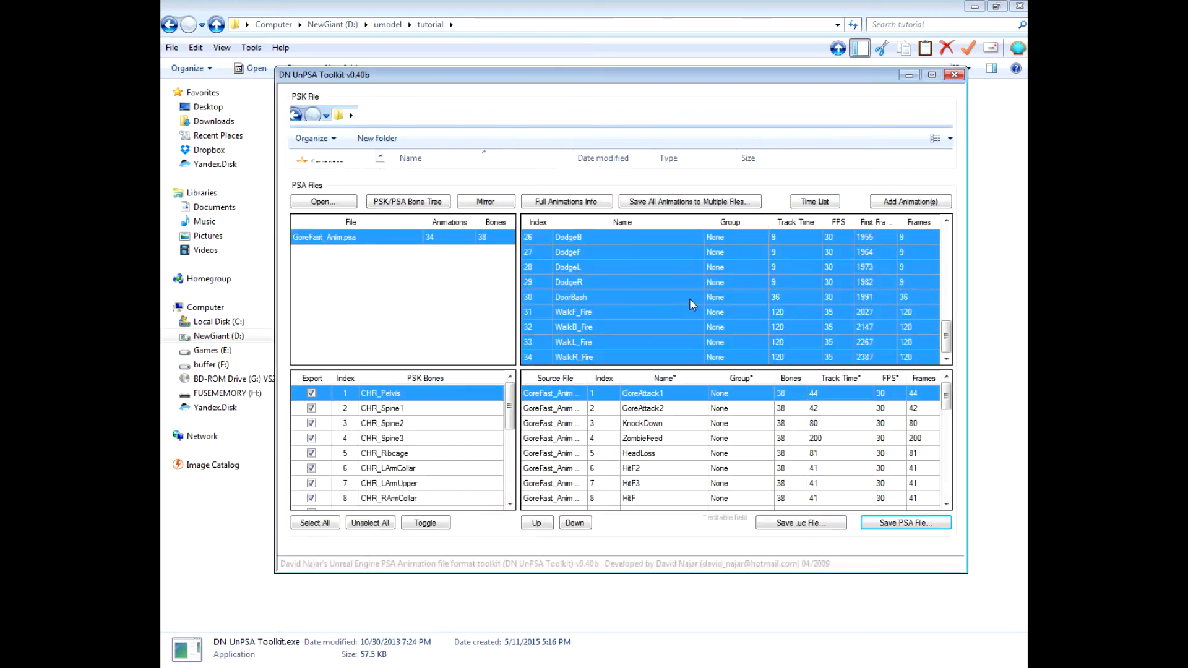
Step: Save the animations' UnrealScript file as GoreFast in the temp folder, and close DN UnPSA Toolkit
{"action": "left_click", "coordinate": [813, 524]}
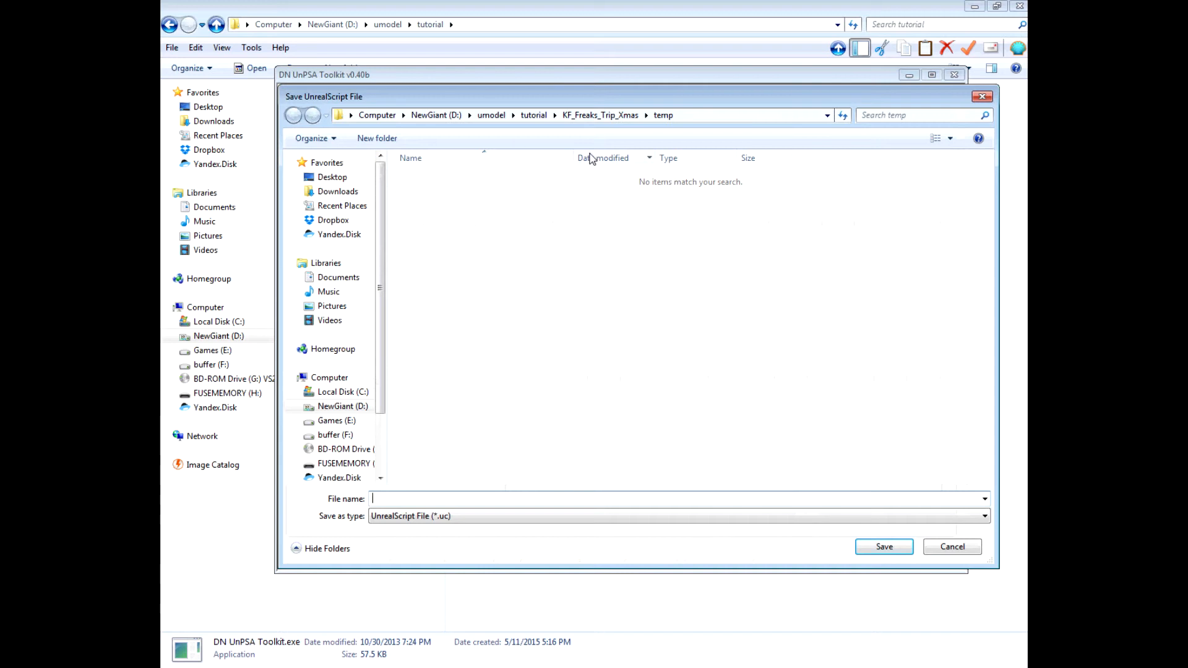
{"action": "left_click", "coordinate": [613, 118]}
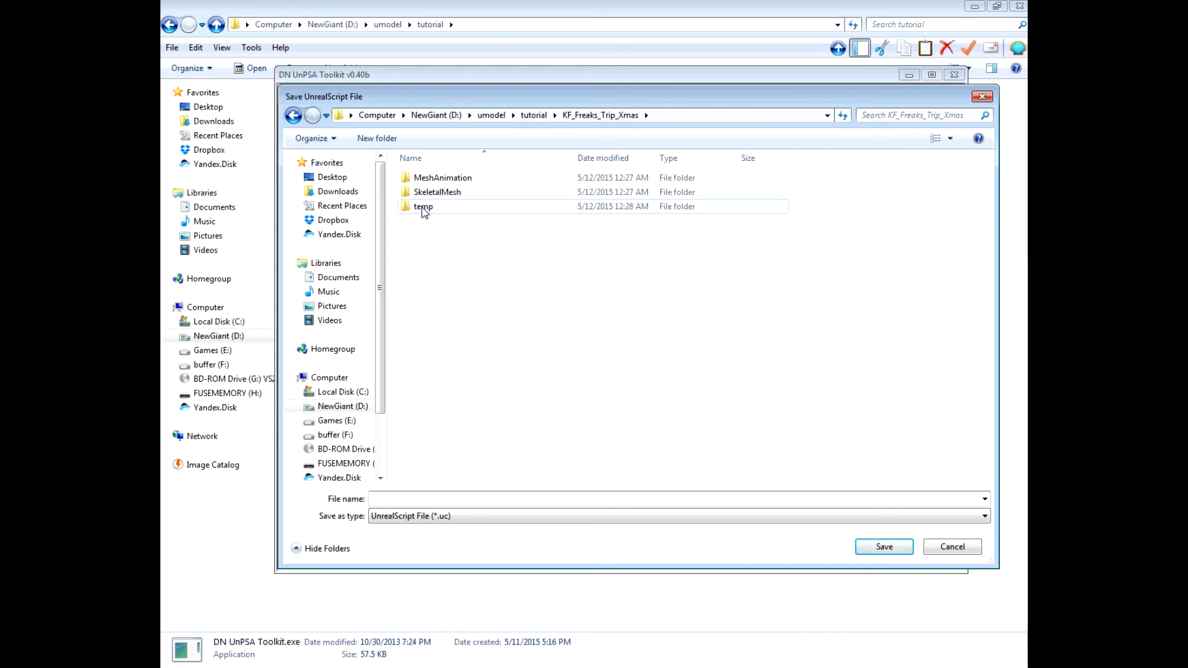
{"action": "double_click", "coordinate": [423, 207]}
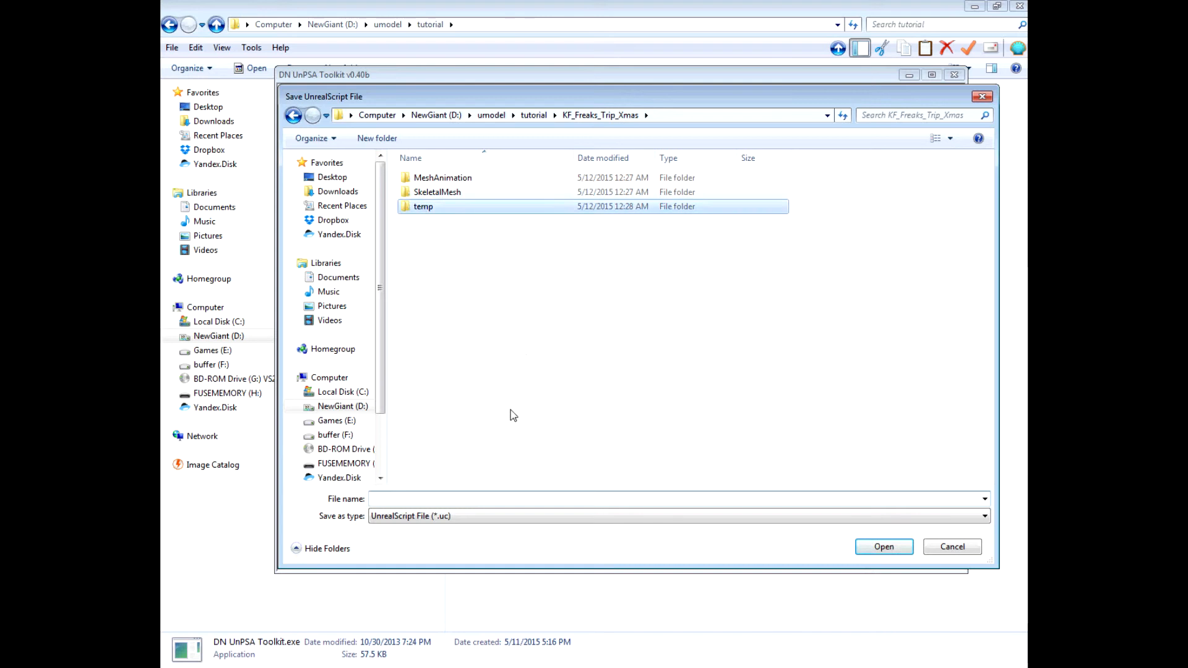
{"action": "left_click", "coordinate": [490, 499]}
{"action": "type", "text": "*.*"}
{"action": "key", "text": "Return"}
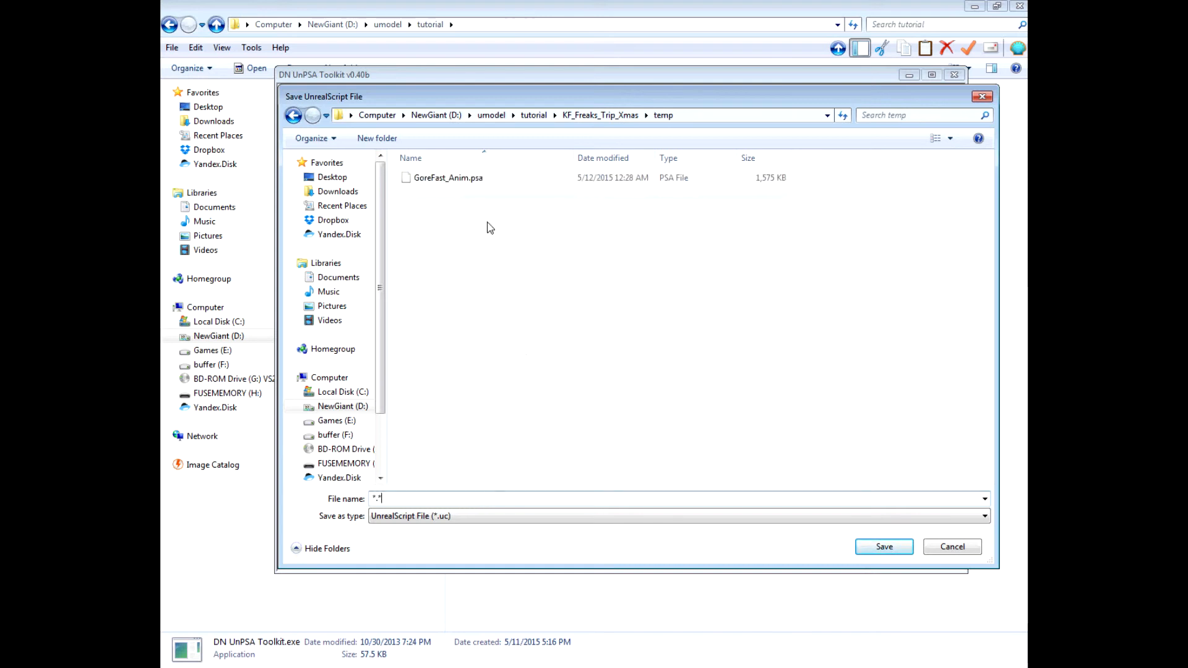
{"action": "left_click", "coordinate": [448, 177]}
{"action": "left_click", "coordinate": [404, 498]}
{"action": "left_click", "coordinate": [404, 498]}
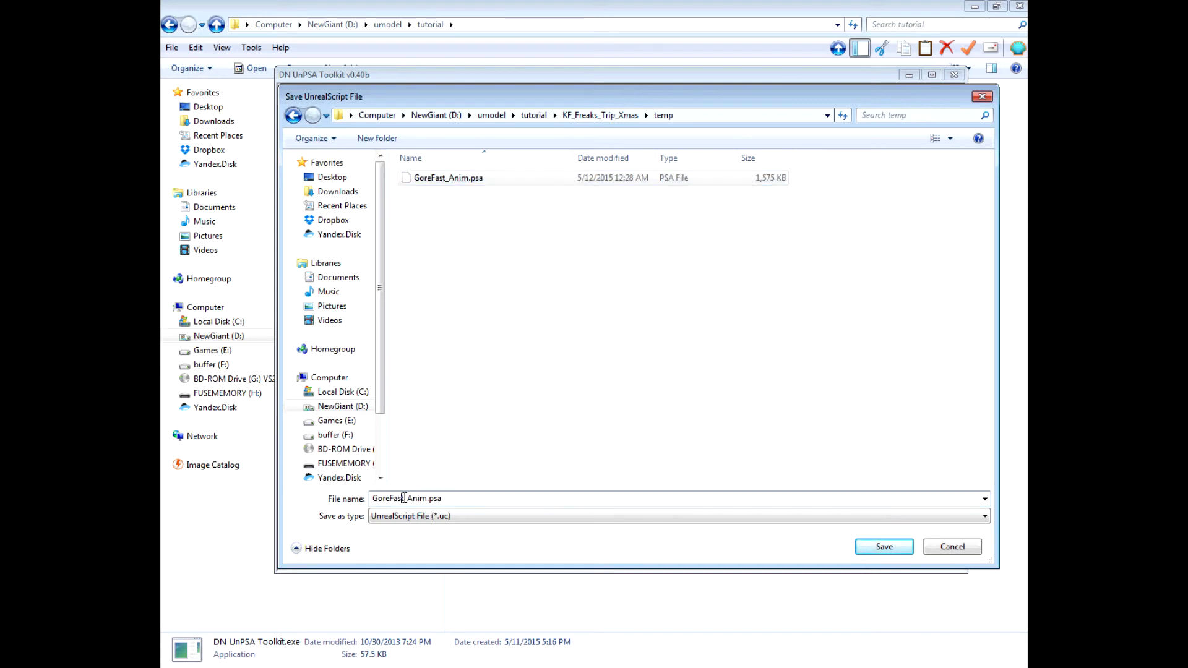
{"action": "left_click_drag", "start_coordinate": [403, 498], "coordinate": [443, 499]}
{"action": "key", "text": "BackSpace"}
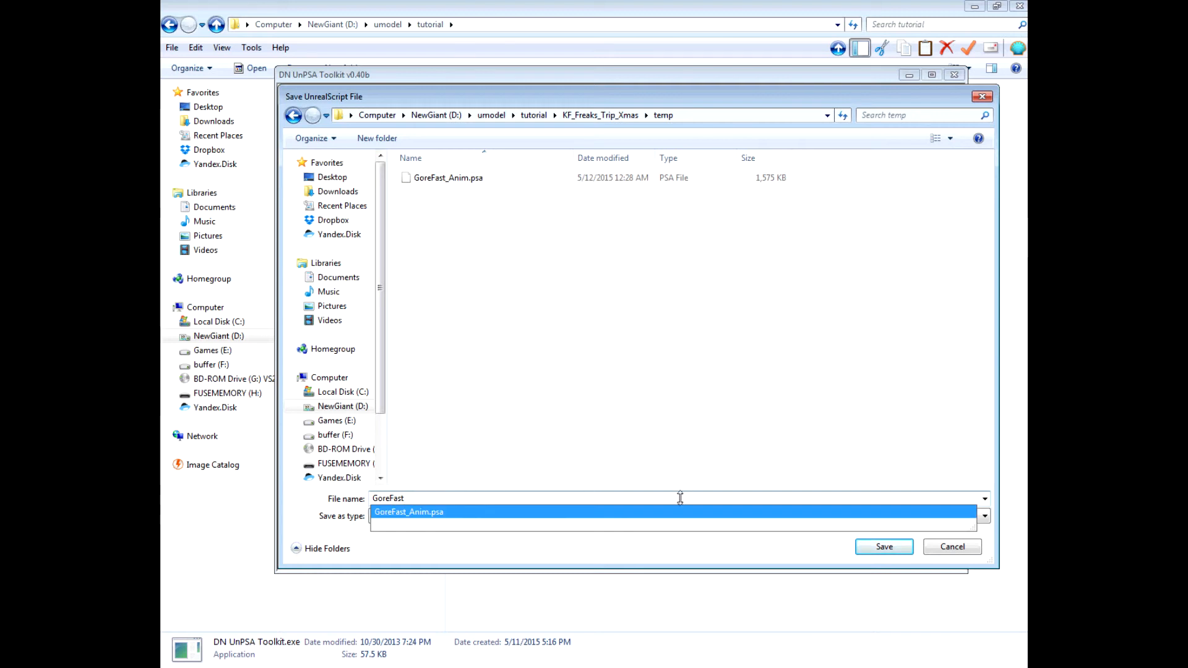
{"action": "key", "text": "Return"}
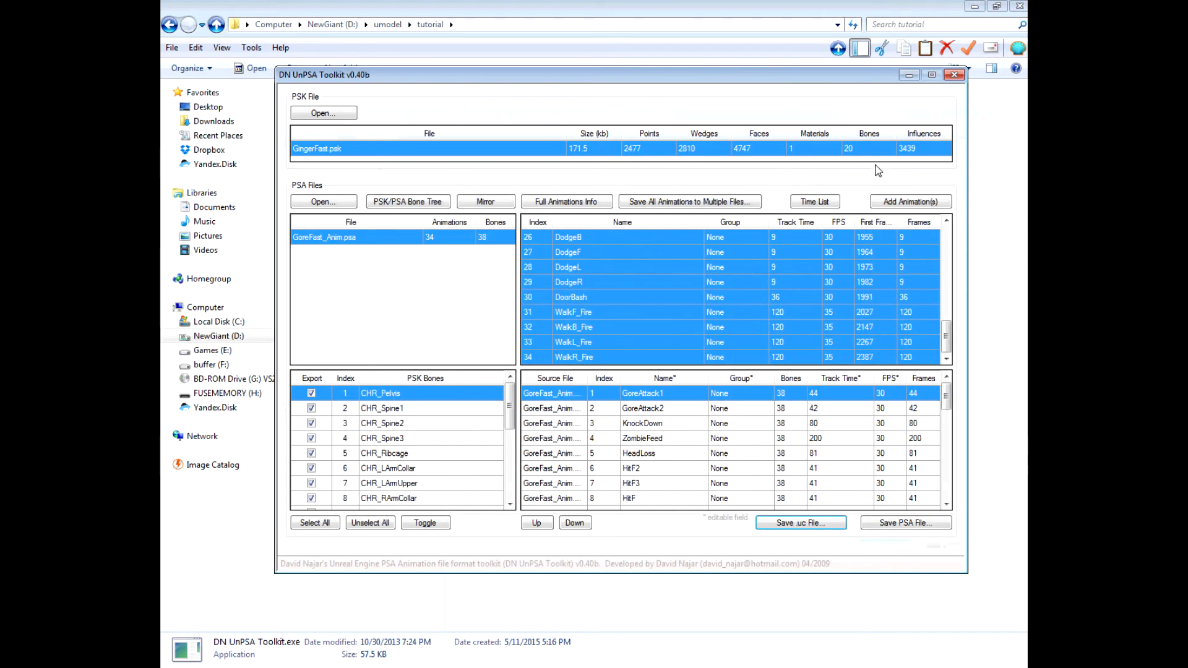
{"action": "left_click", "coordinate": [954, 74]}
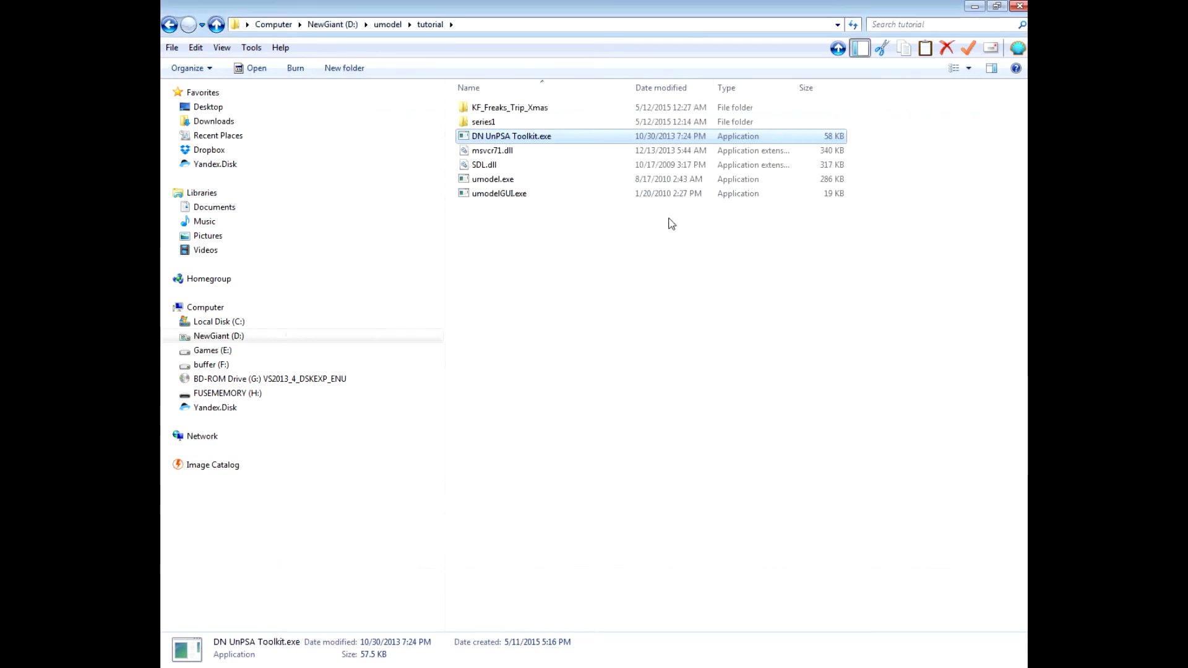
Step: Open the KF_Freaks_Trip_Xmas folder and launch MilkShape 3D 1.8.4
{"action": "double_click", "coordinate": [490, 108]}
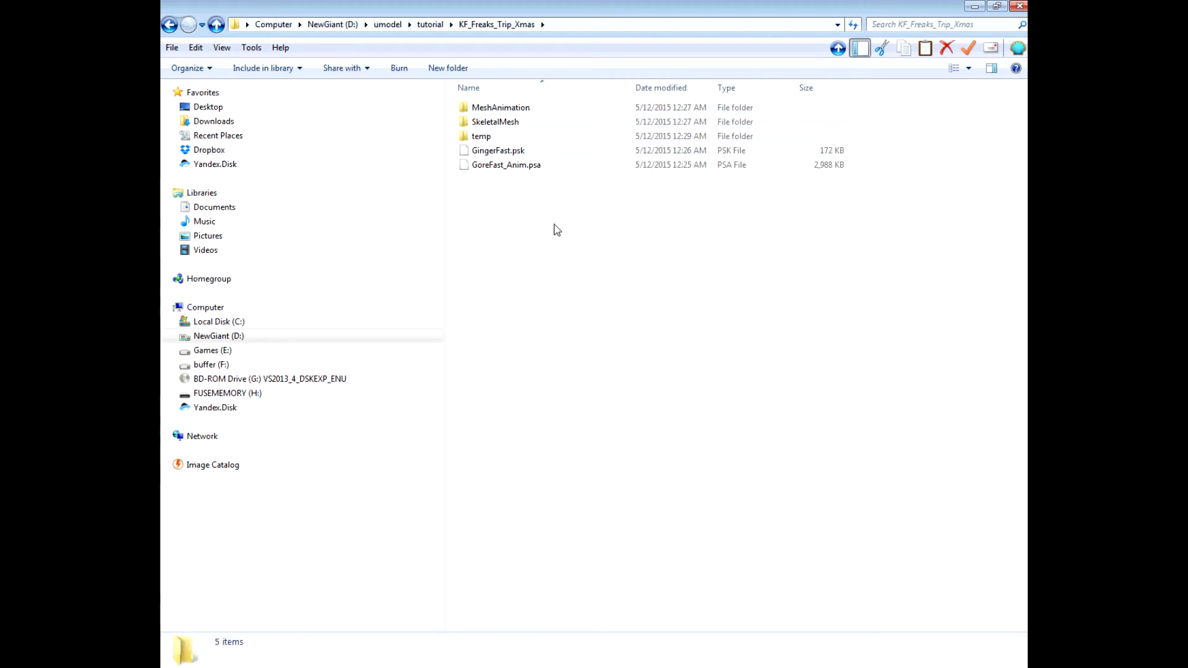
{"action": "key", "text": "super"}
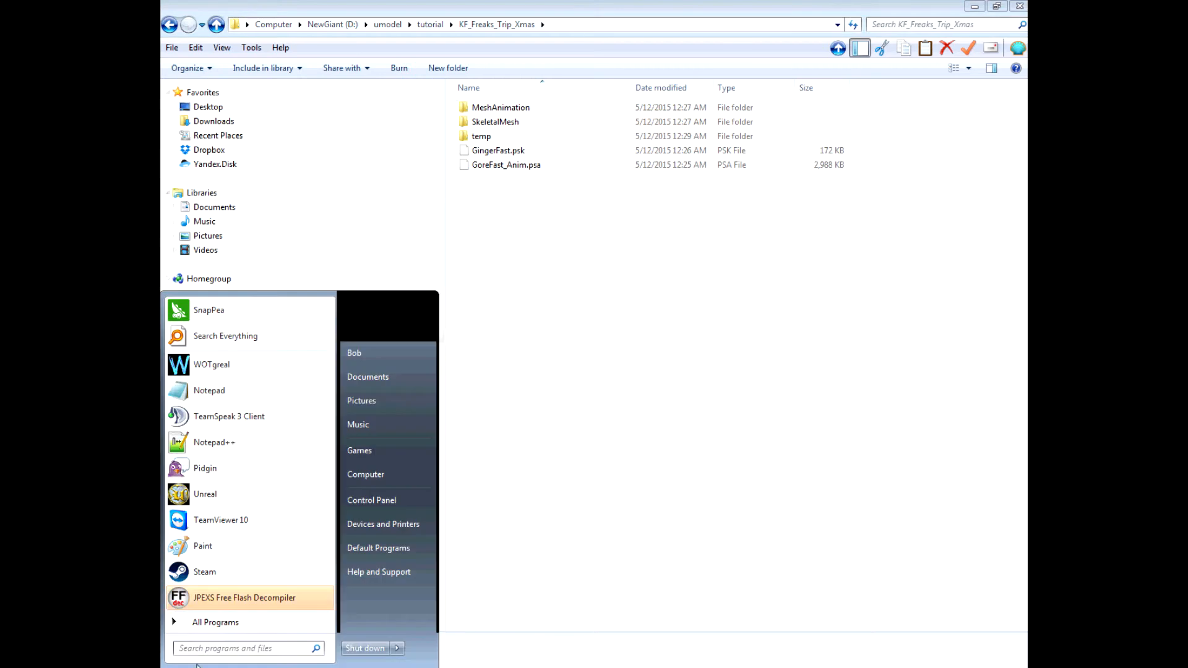
{"action": "left_click", "coordinate": [225, 622]}
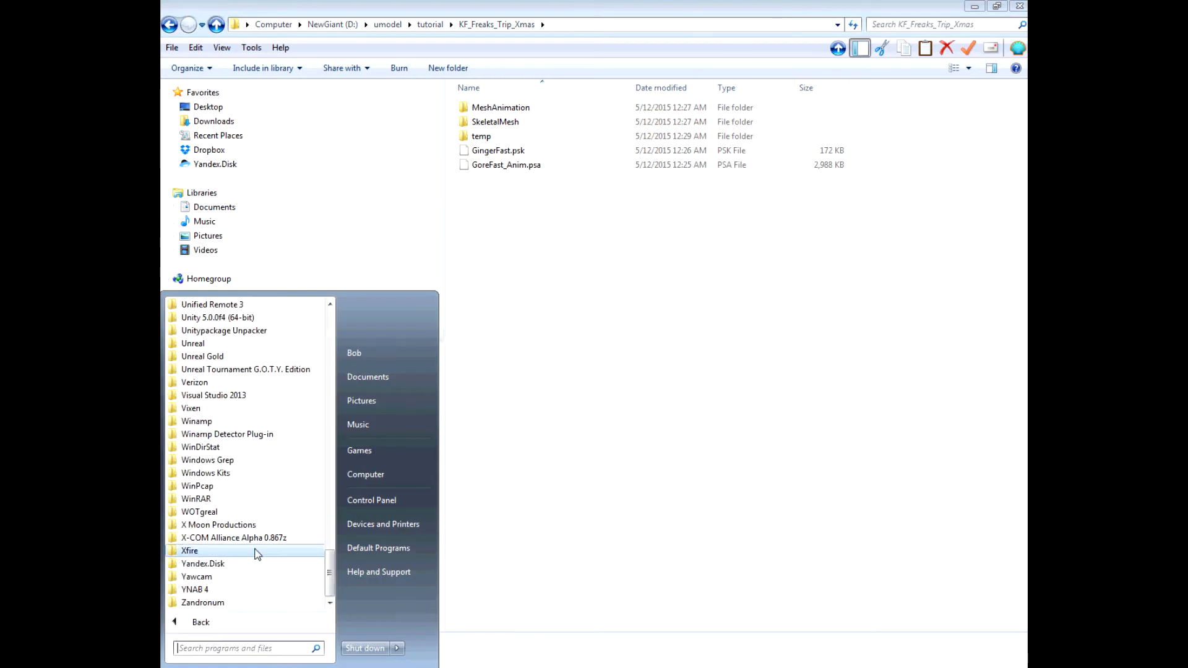
{"action": "scroll", "coordinate": [236, 448], "scroll_direction": "up", "scroll_amount": 10}
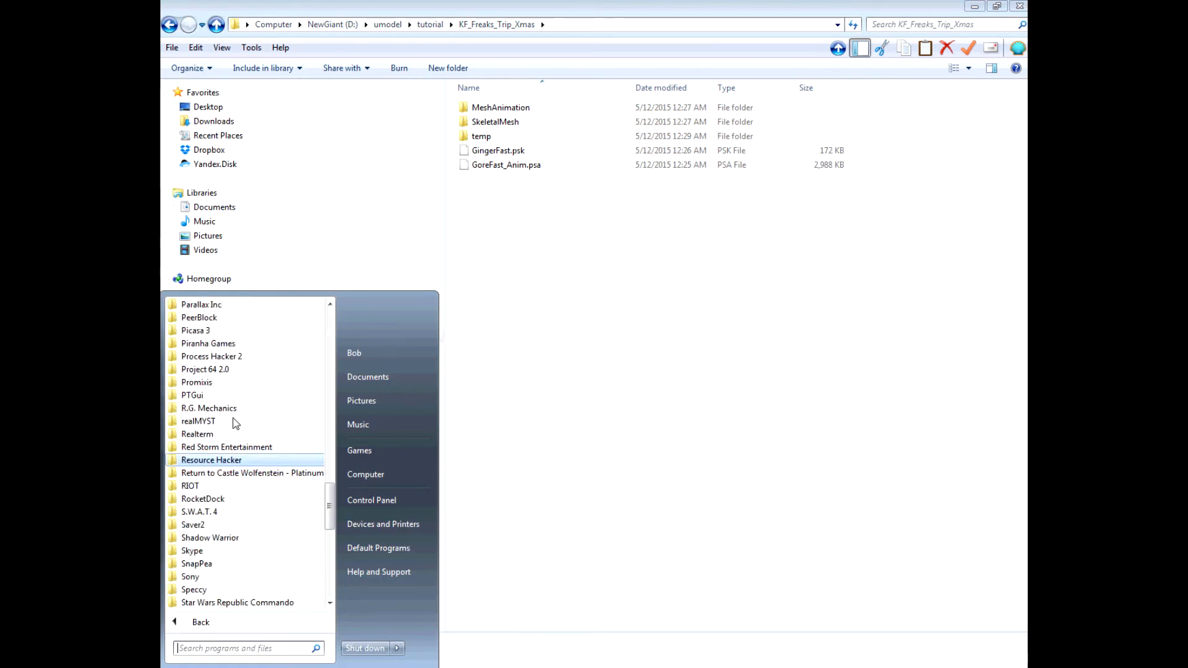
{"action": "scroll", "coordinate": [236, 423], "scroll_direction": "up", "scroll_amount": 8}
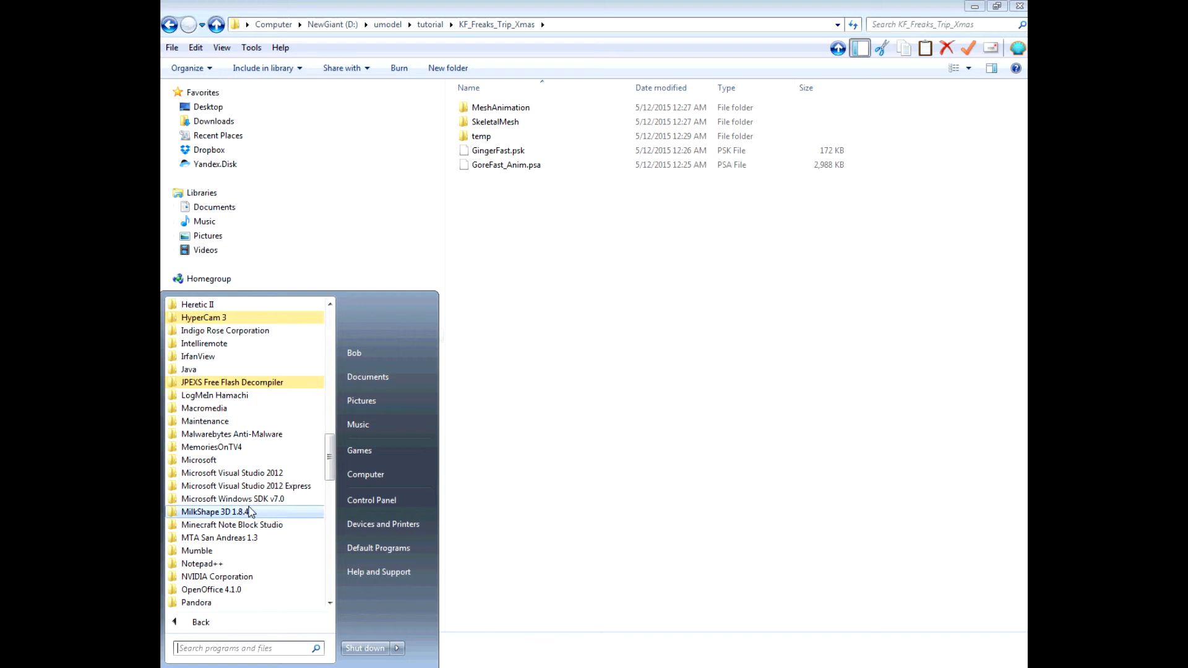
{"action": "left_click", "coordinate": [236, 512]}
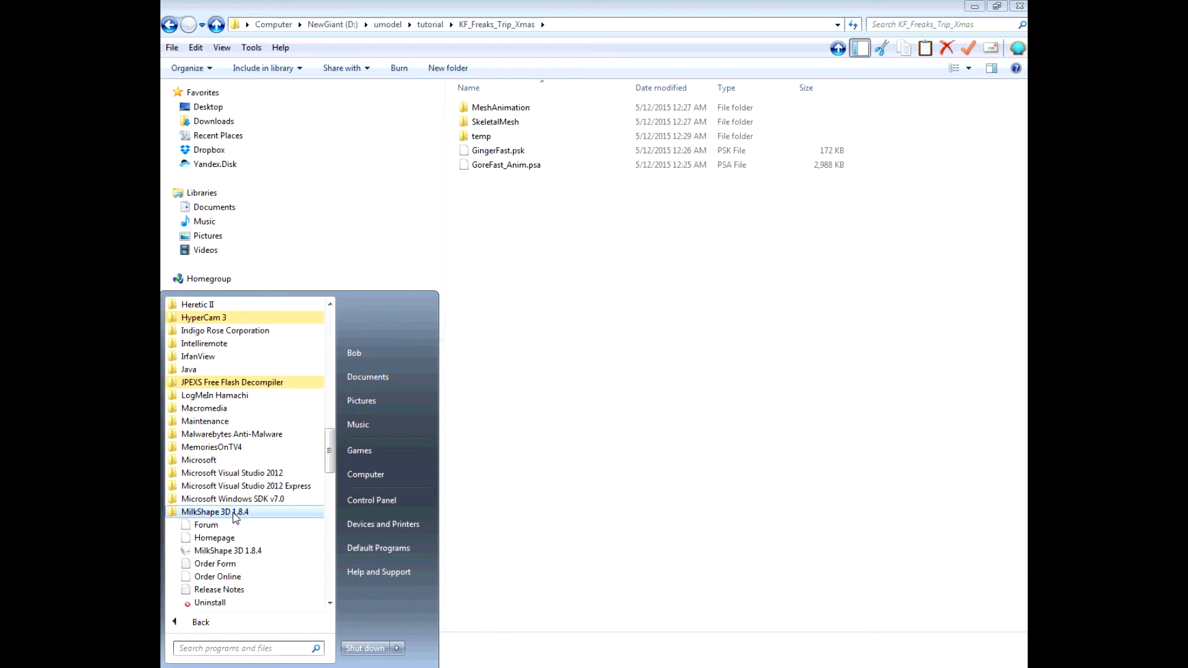
{"action": "left_click", "coordinate": [239, 552]}
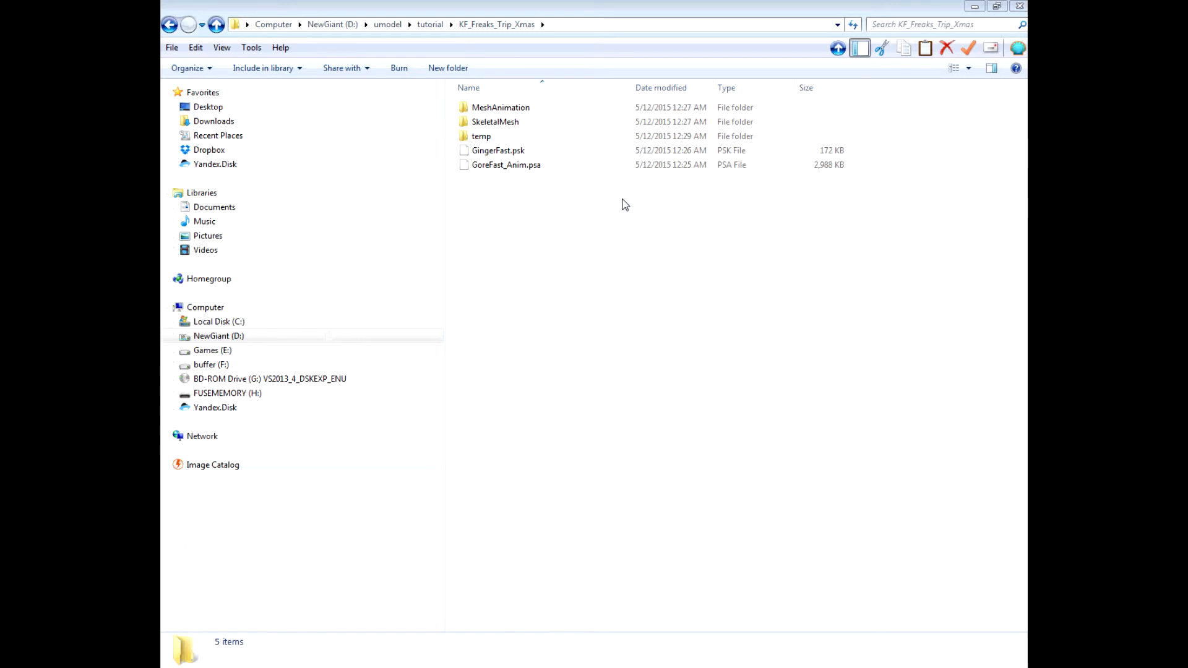
Step: Check the saved GoreFast.uc and GoreFast_Anim.psa files in the temp folder
{"action": "double_click", "coordinate": [480, 137]}
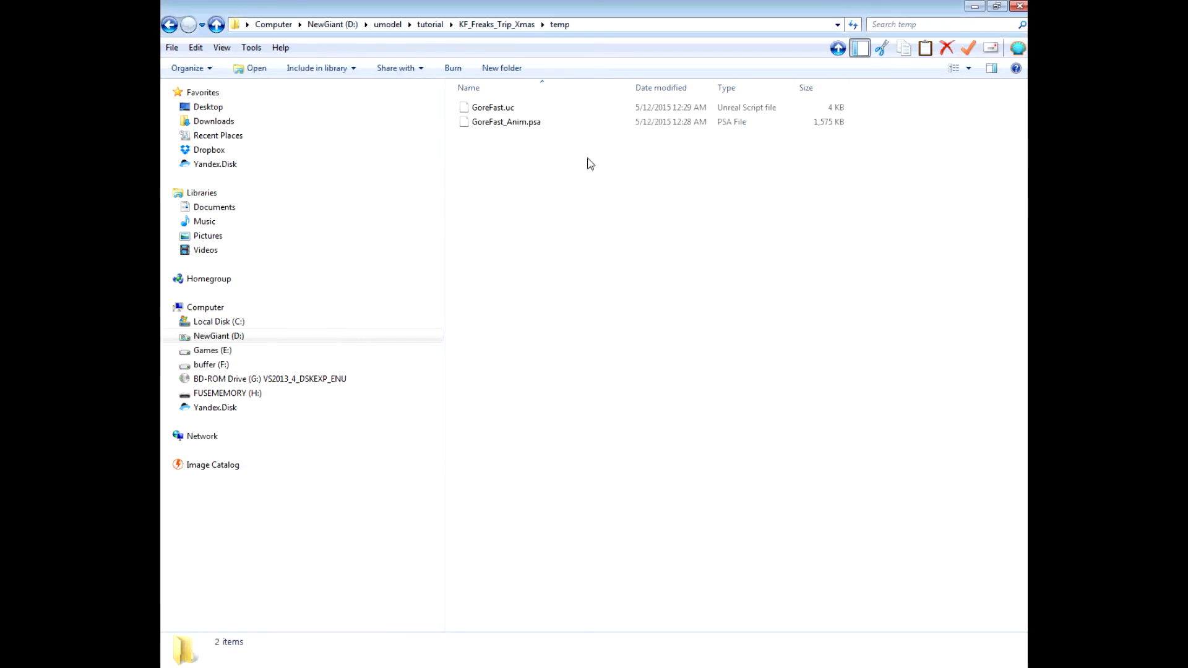
{"action": "left_click", "coordinate": [498, 110]}
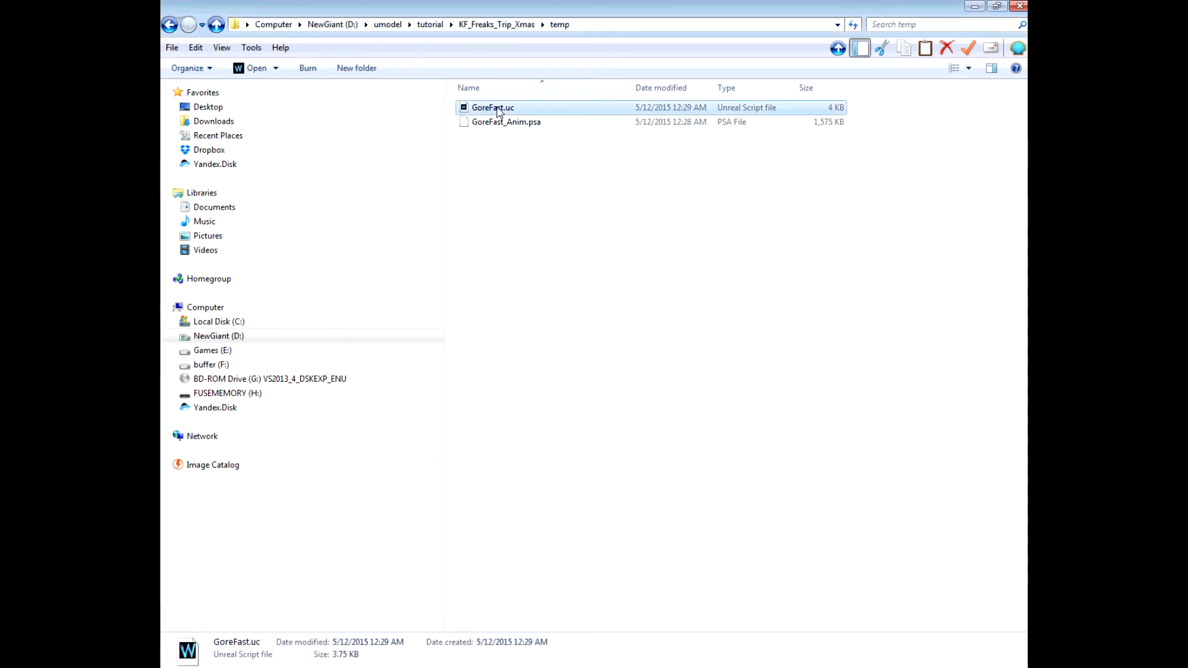
{"action": "right_click", "coordinate": [497, 109]}
{"action": "left_click", "coordinate": [477, 124]}
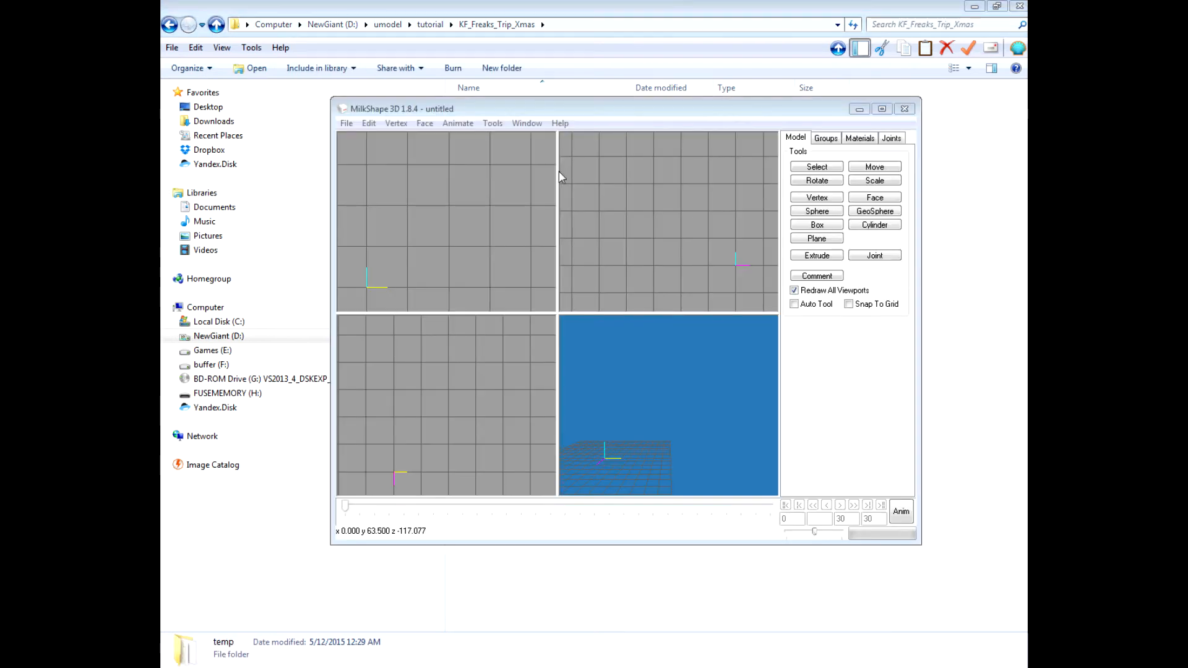
Step: Import GingerFast.psk from D:\umodel\tutorial\KF_Freaks_Trip_Xmas into MilkShape 3D
{"action": "left_click", "coordinate": [345, 123]}
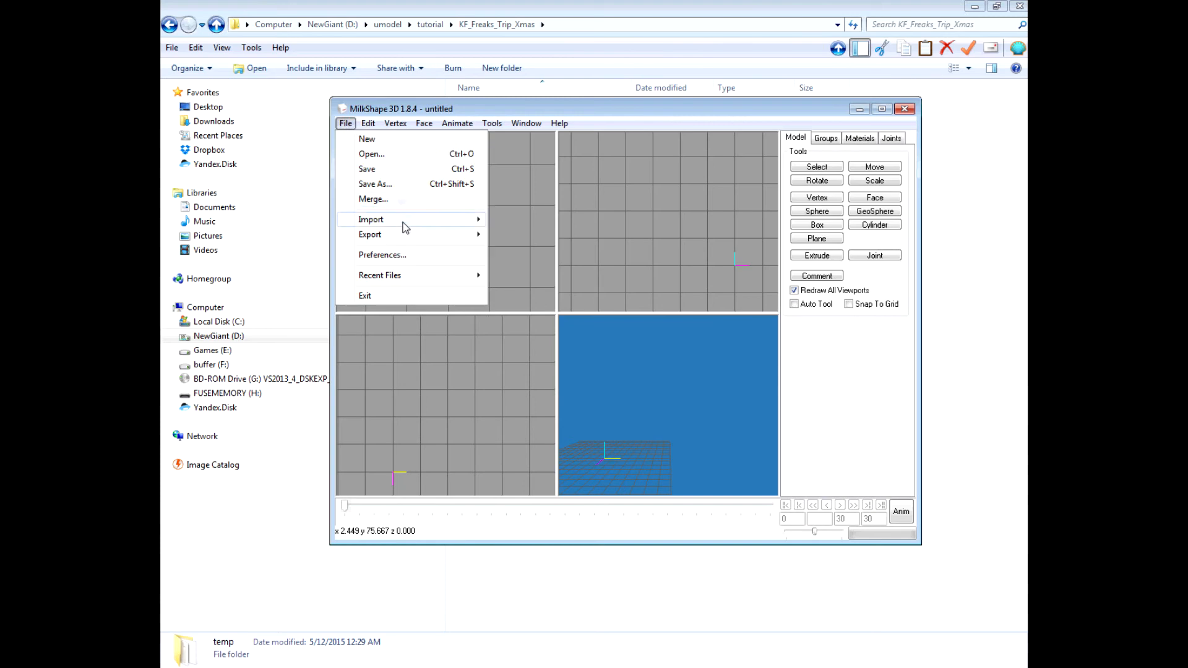
{"action": "mouse_move", "coordinate": [377, 220]}
{"action": "left_click", "coordinate": [577, 137]}
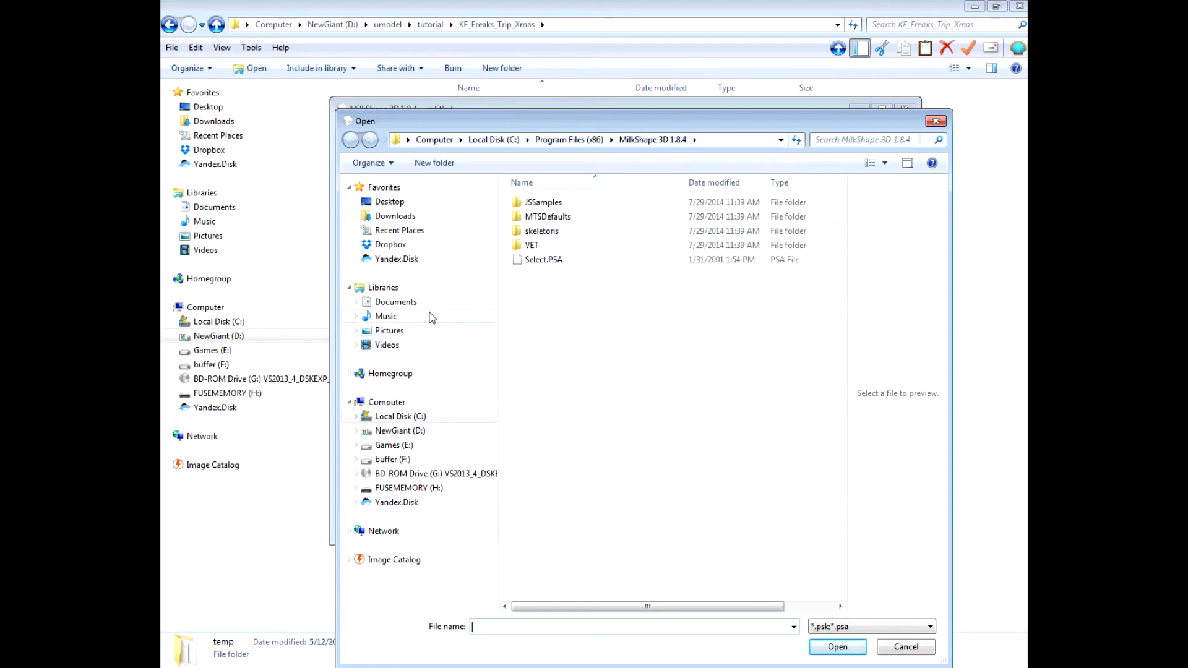
{"action": "left_click", "coordinate": [401, 431]}
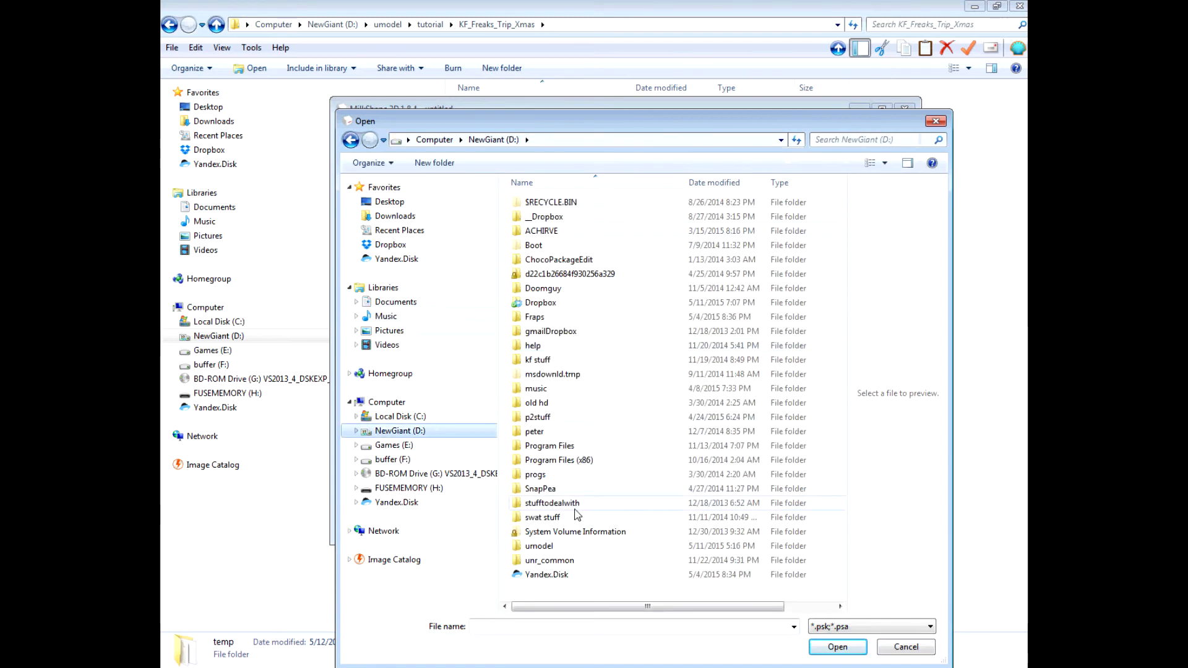
{"action": "left_click", "coordinate": [579, 531]}
{"action": "left_click", "coordinate": [550, 546]}
{"action": "key", "text": "Return"}
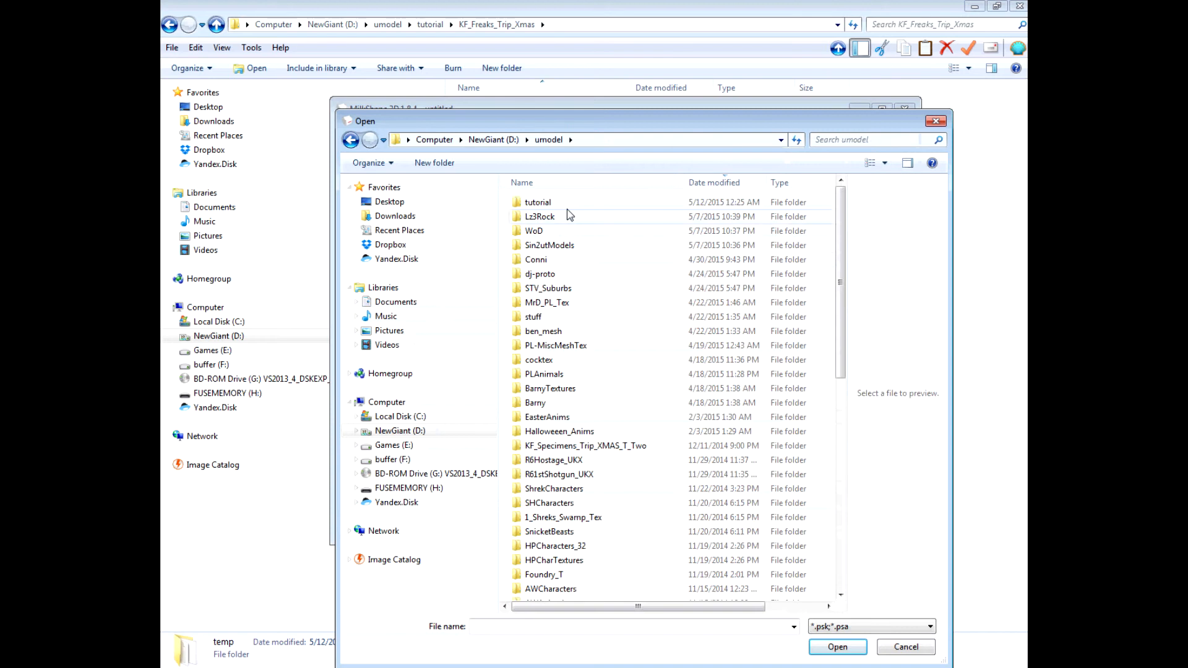
{"action": "double_click", "coordinate": [562, 203]}
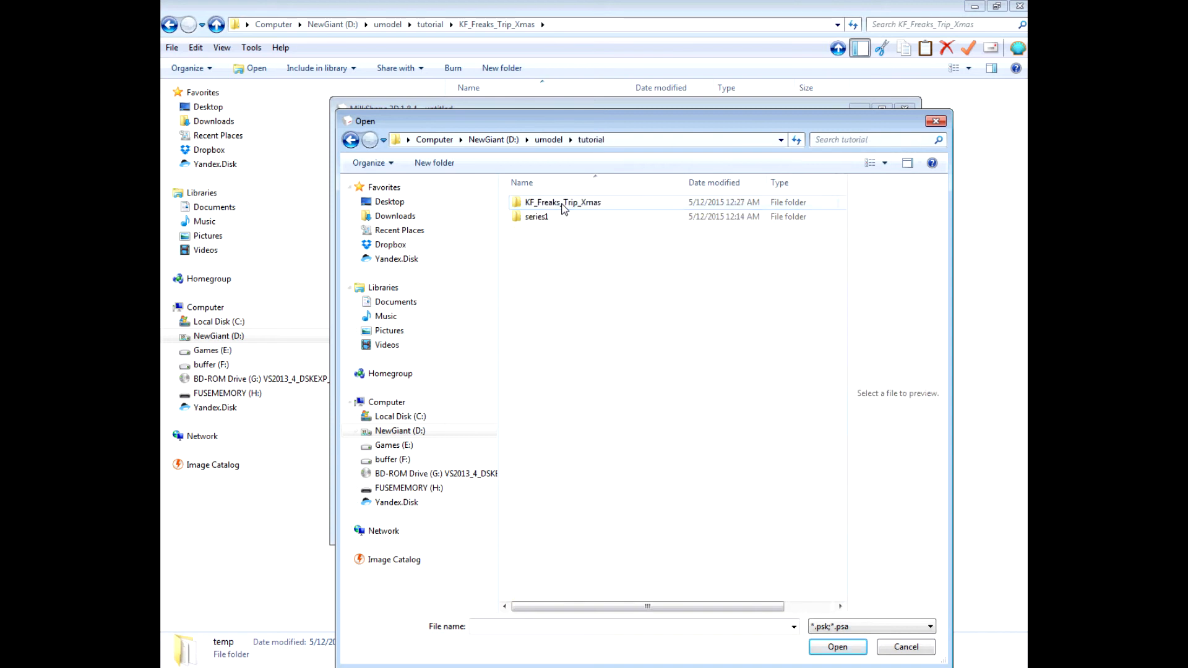
{"action": "double_click", "coordinate": [548, 202]}
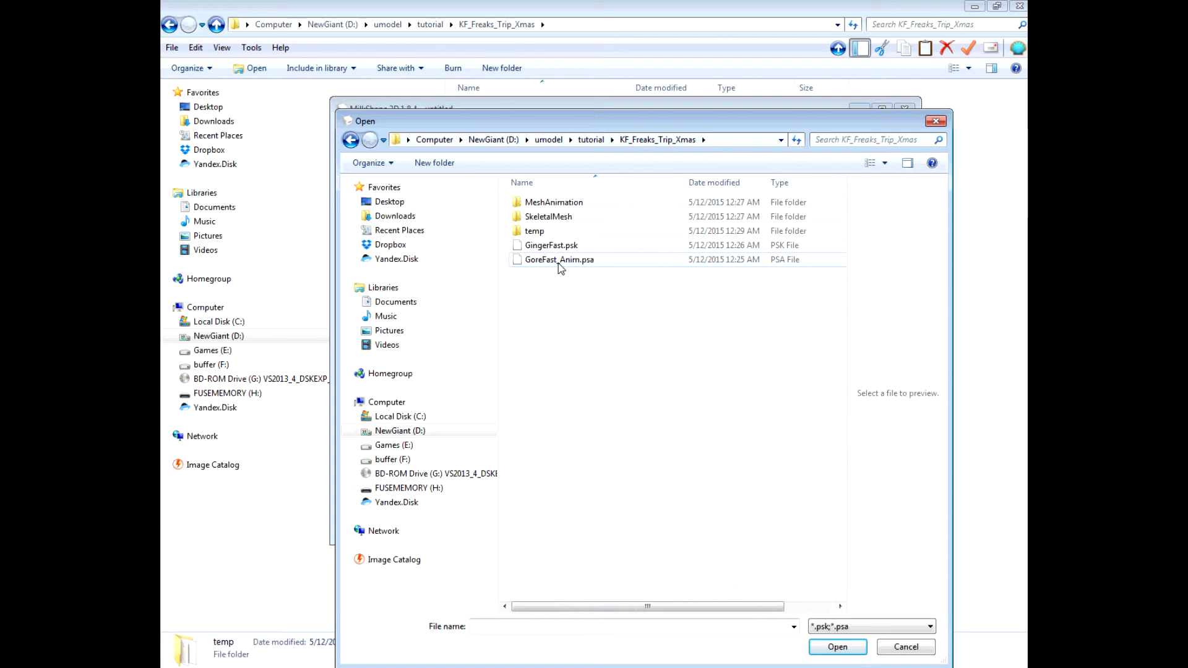
{"action": "left_click", "coordinate": [560, 246]}
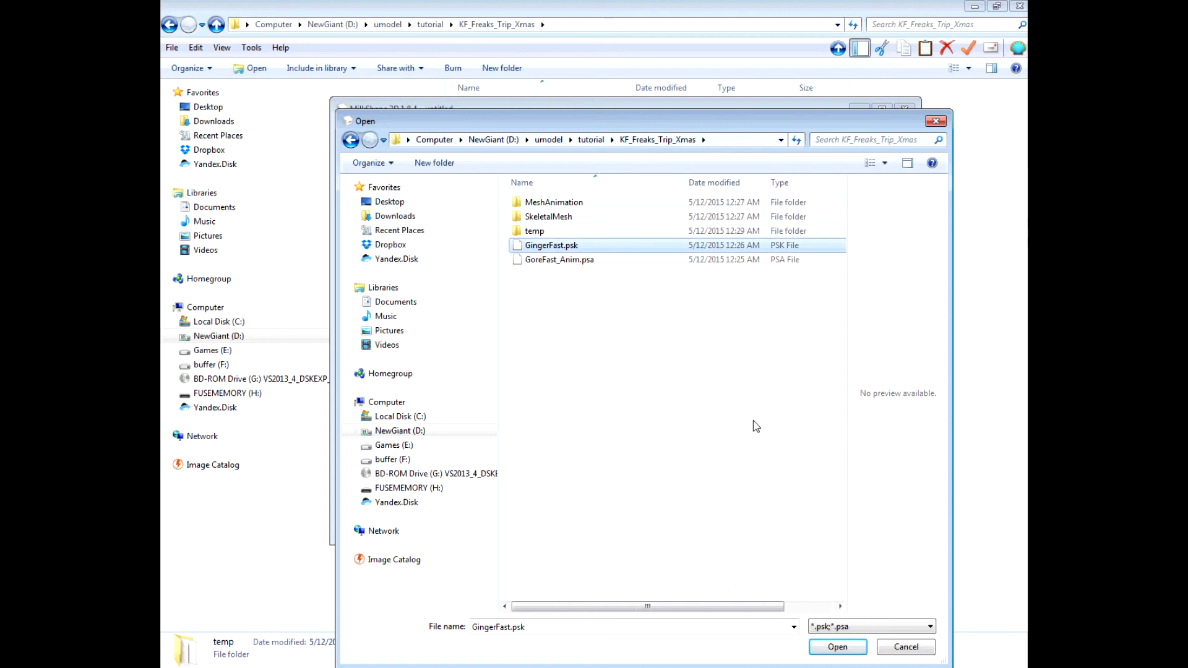
{"action": "left_click", "coordinate": [838, 647]}
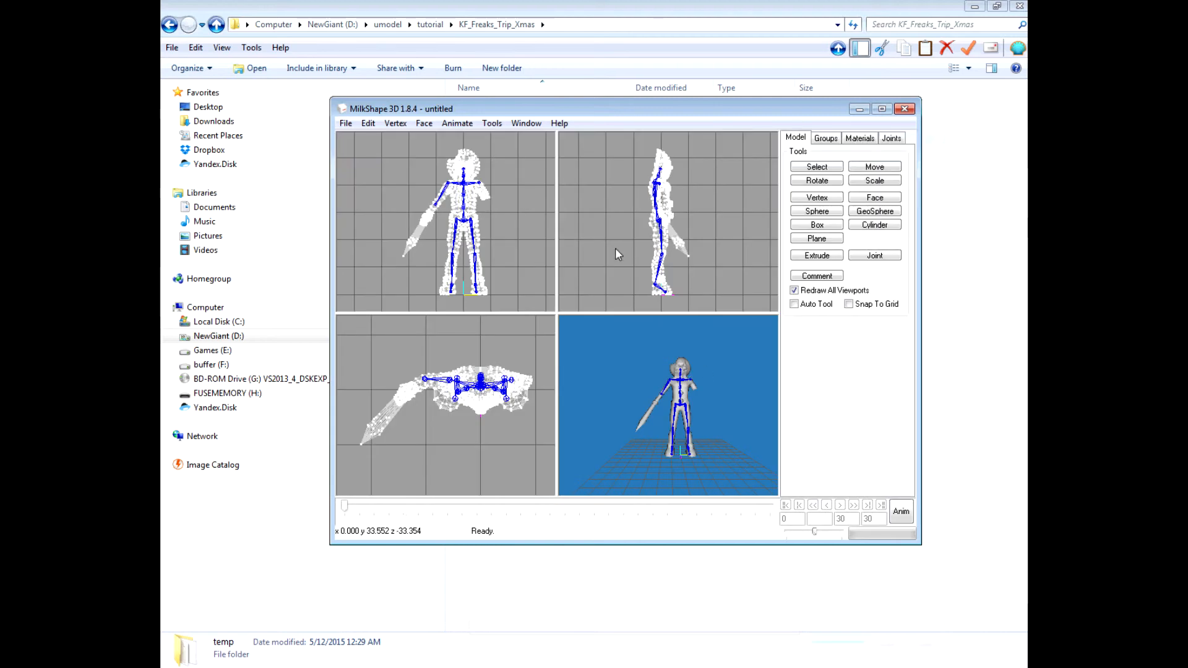
Step: Export the model in Unreal/UT PSK/PSA format as GingerFast.psk into the temp folder, and close MilkShape 3D
{"action": "left_click", "coordinate": [341, 124]}
{"action": "mouse_move", "coordinate": [396, 234]}
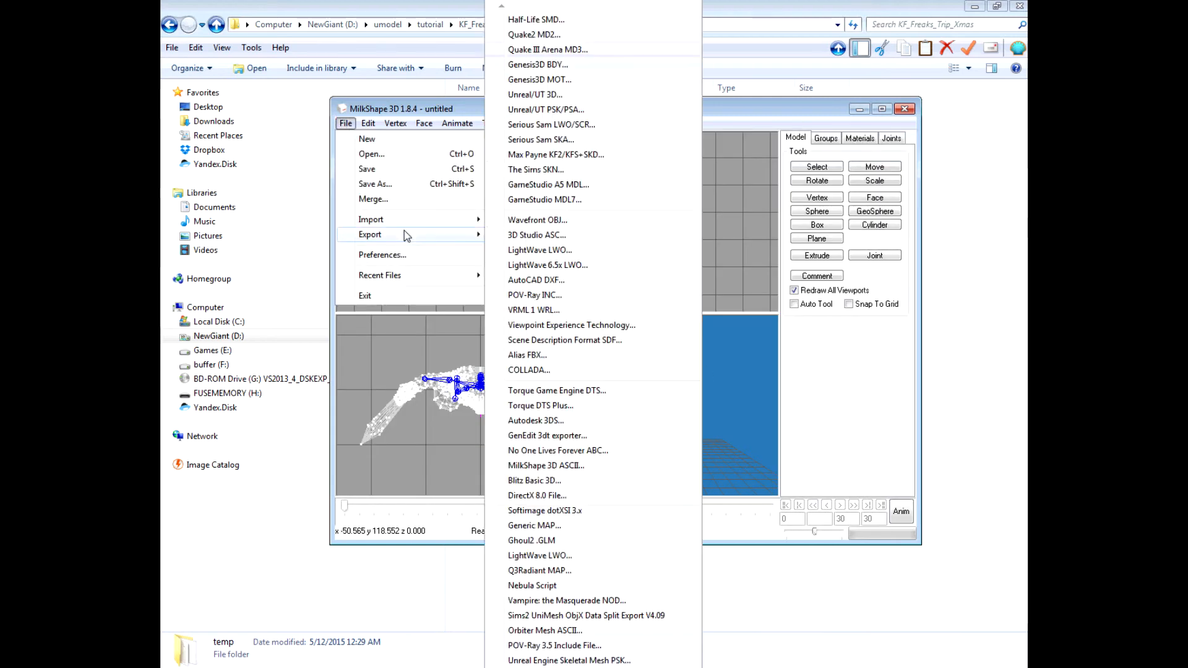
{"action": "left_click", "coordinate": [553, 110]}
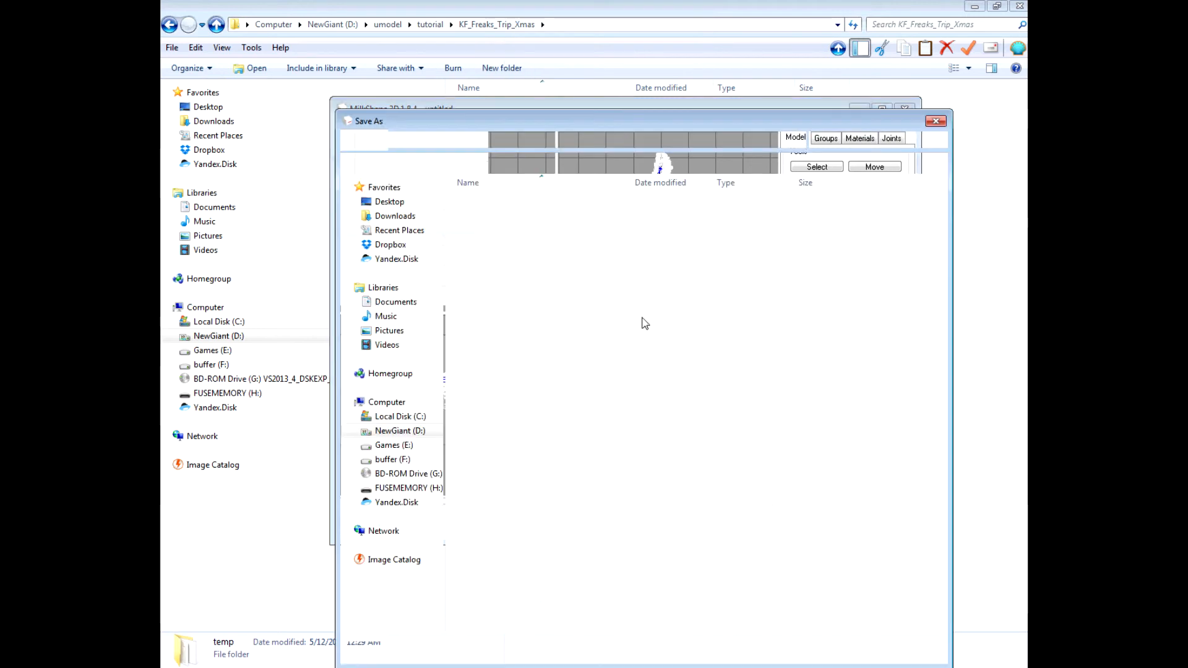
{"action": "left_click", "coordinate": [492, 245]}
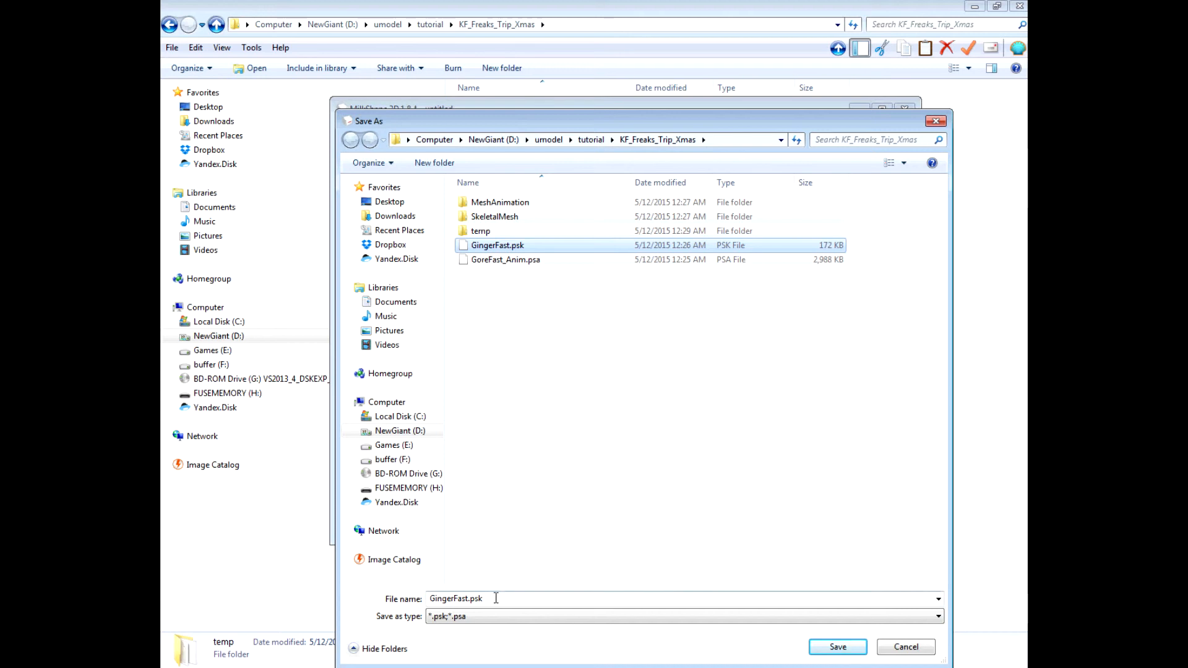
{"action": "left_click", "coordinate": [482, 230]}
{"action": "key", "text": "Return"}
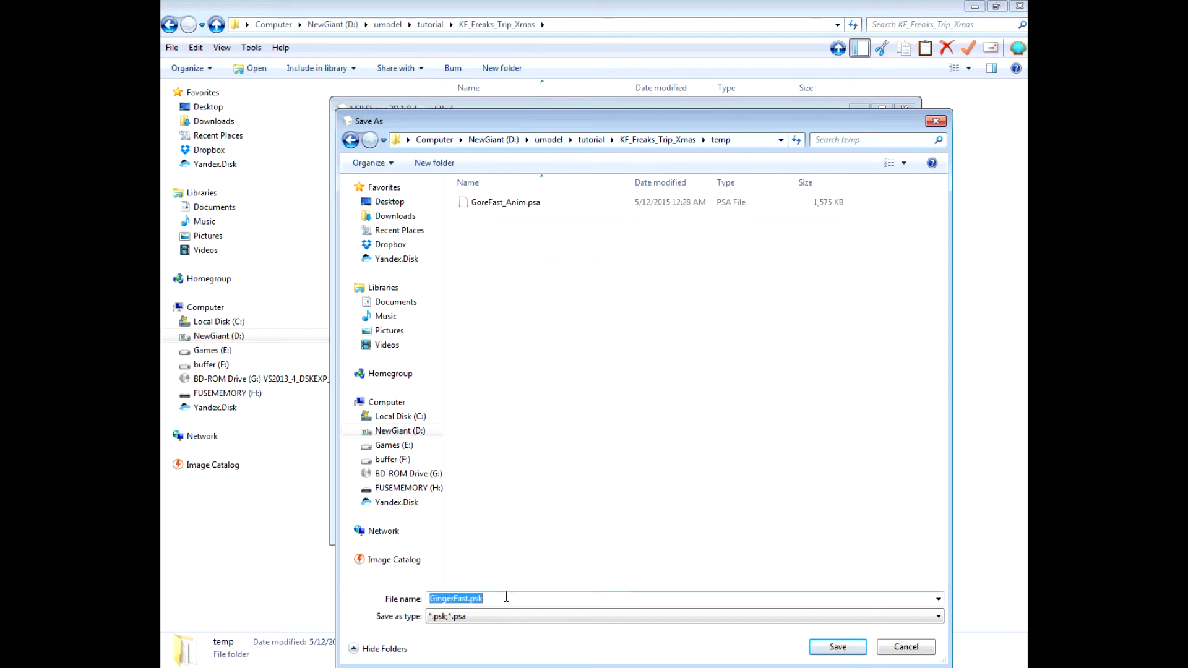
{"action": "left_click", "coordinate": [822, 643]}
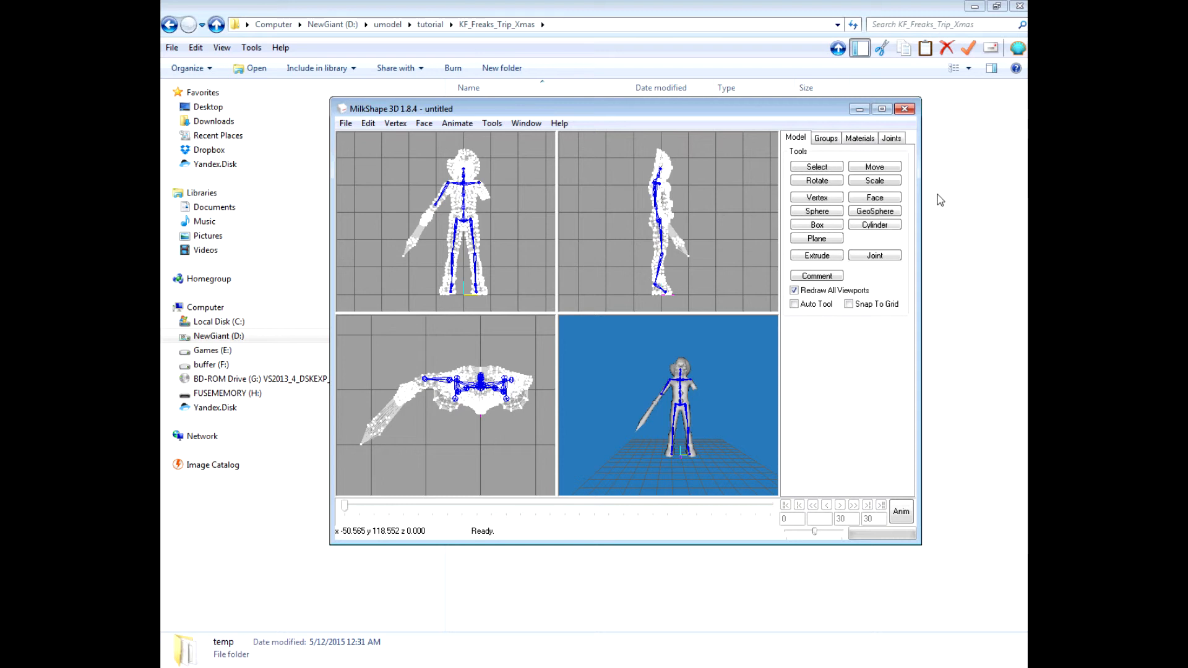
{"action": "left_click", "coordinate": [909, 111]}
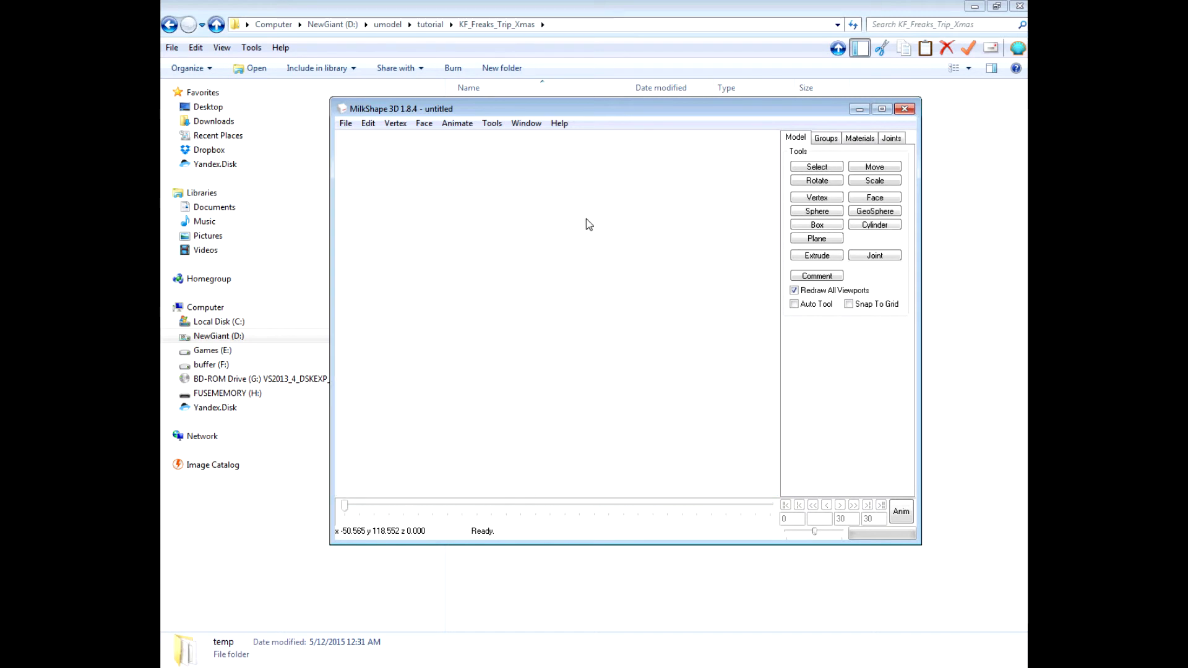
Step: Copy GingerFast.psk, GoreFast.uc and GoreFast_Anim.psa from the temp folder of KF_Freaks_Trip_Xmas
{"action": "double_click", "coordinate": [482, 136]}
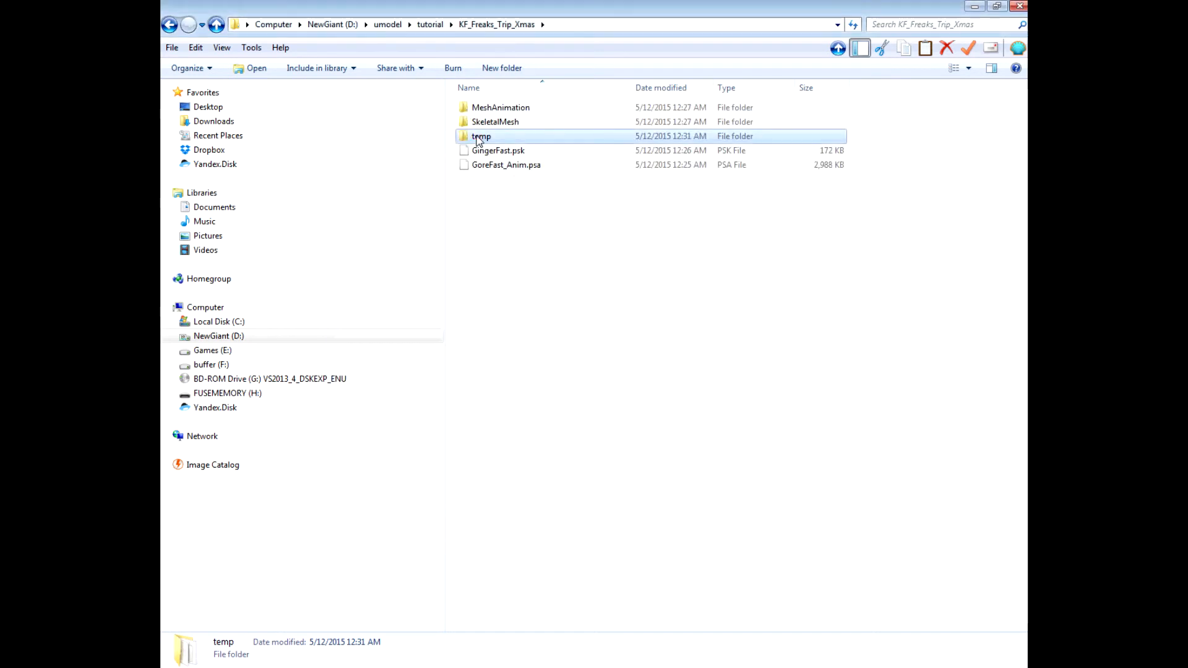
{"action": "left_click_drag", "start_coordinate": [507, 240], "coordinate": [493, 102]}
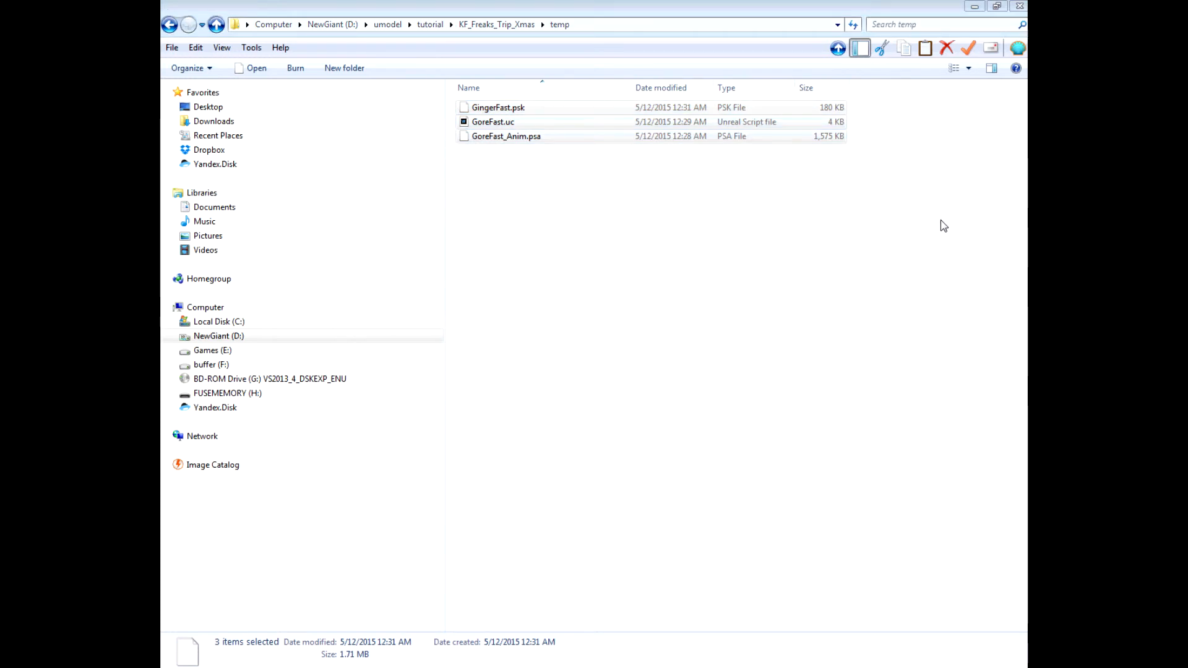
{"action": "left_click_drag", "start_coordinate": [525, 173], "coordinate": [507, 109]}
{"action": "right_click", "coordinate": [508, 109]}
{"action": "left_click", "coordinate": [543, 245]}
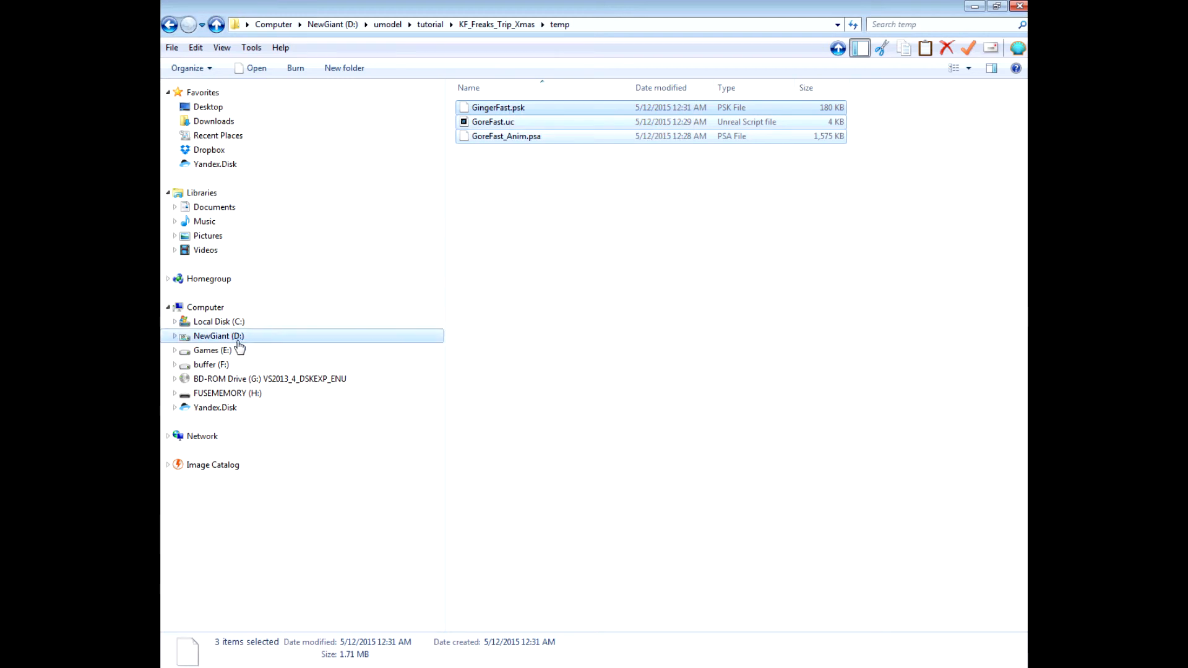
Step: Open the Unreal Gold game folder in E:\Steam\SteamApps\common
{"action": "left_click", "coordinate": [266, 352]}
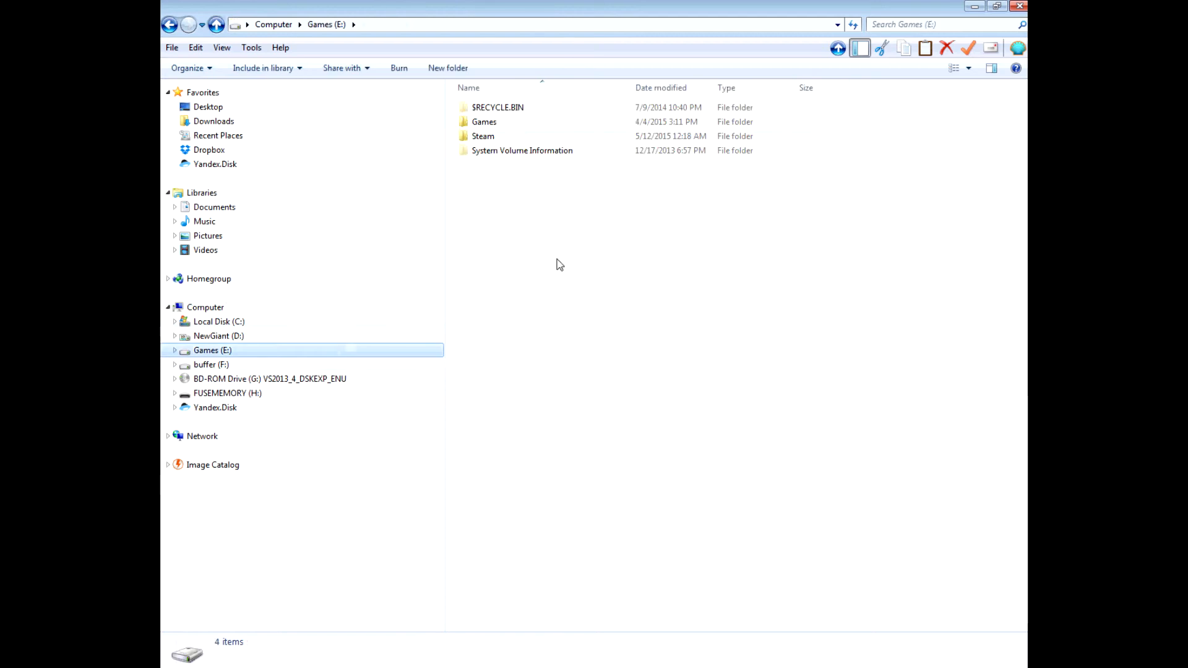
{"action": "double_click", "coordinate": [511, 136]}
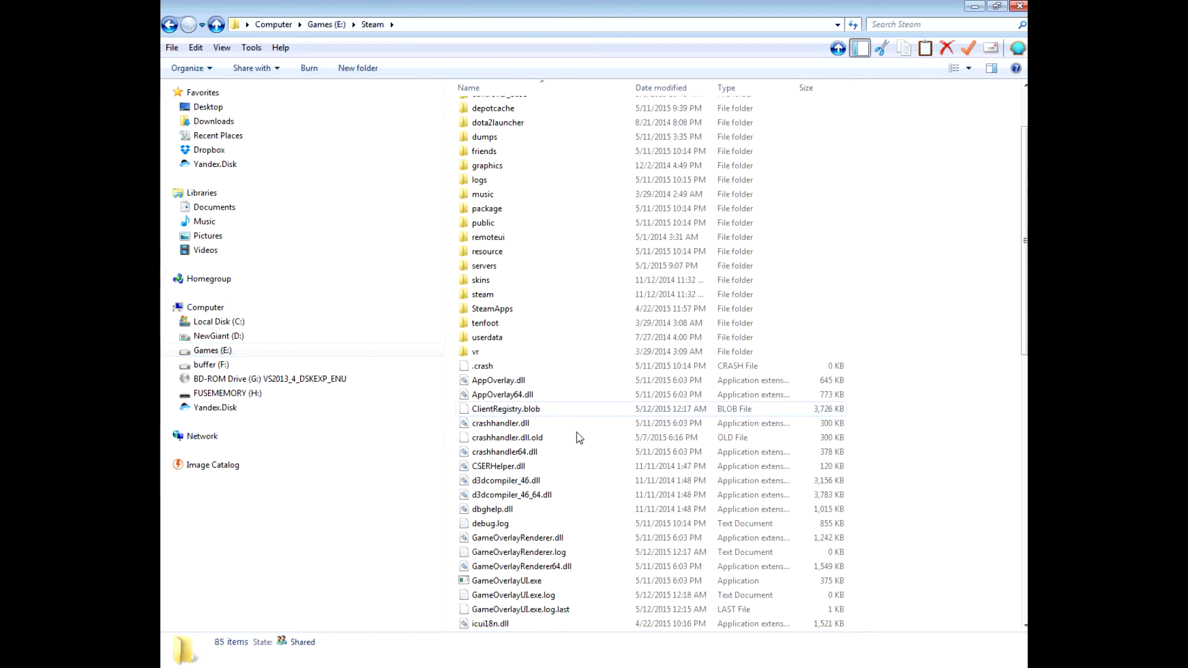
{"action": "left_click", "coordinate": [493, 308]}
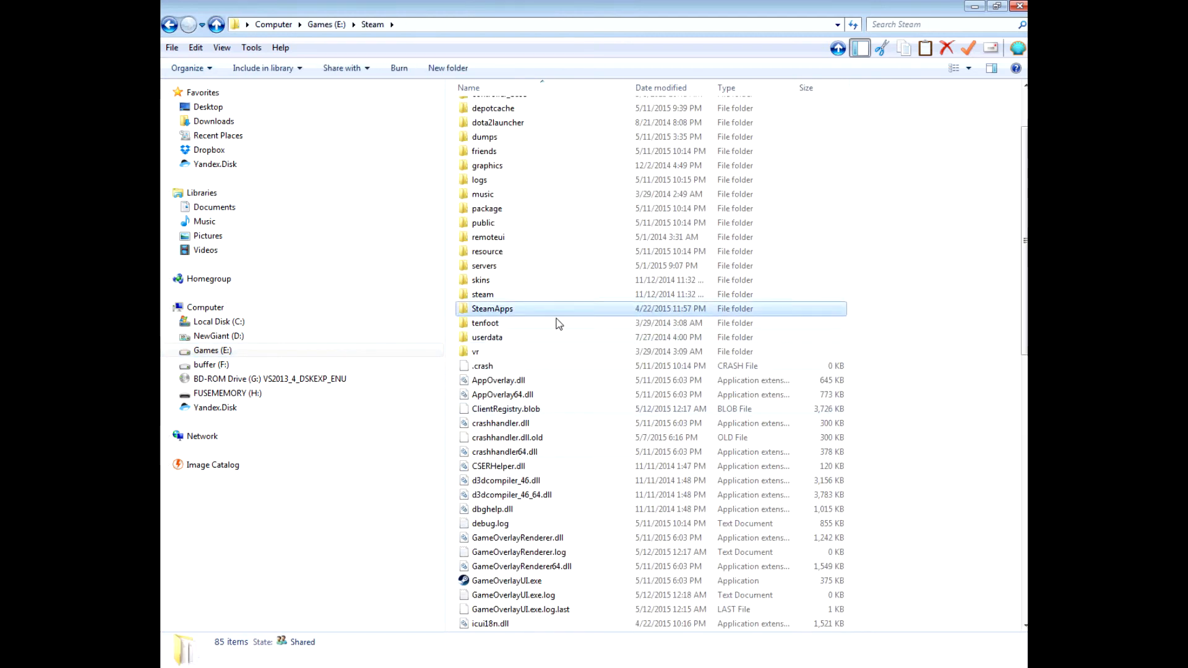
{"action": "key", "text": "Return"}
{"action": "left_click", "coordinate": [508, 110]}
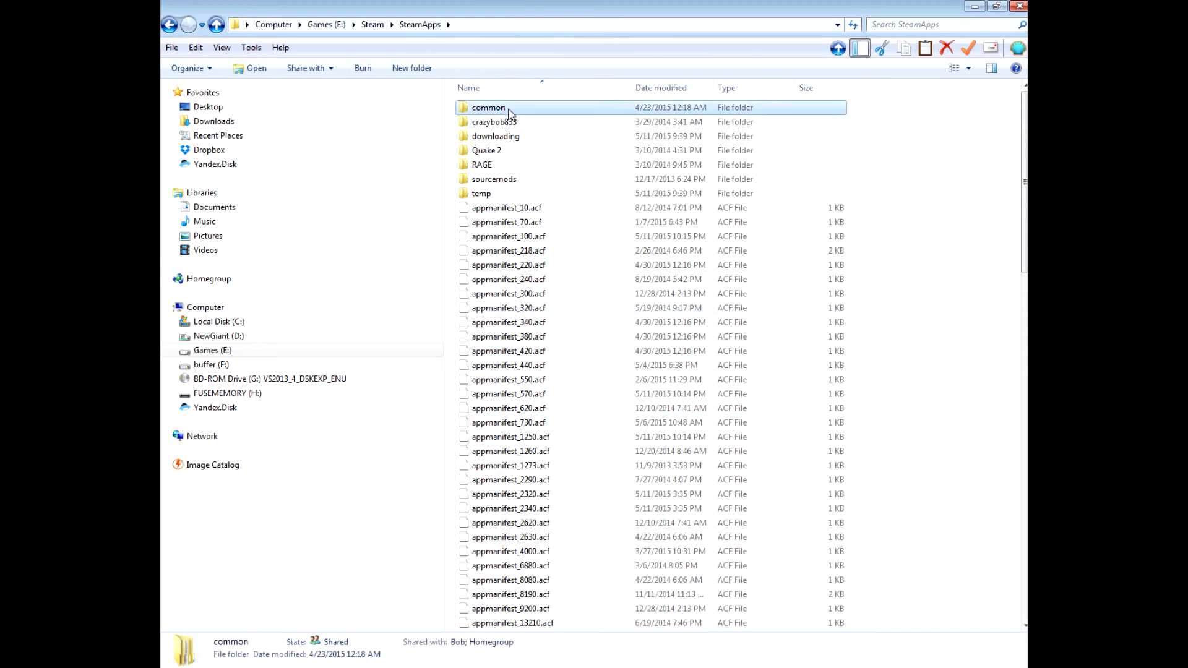
{"action": "double_click", "coordinate": [508, 110]}
{"action": "double_click", "coordinate": [806, 390]}
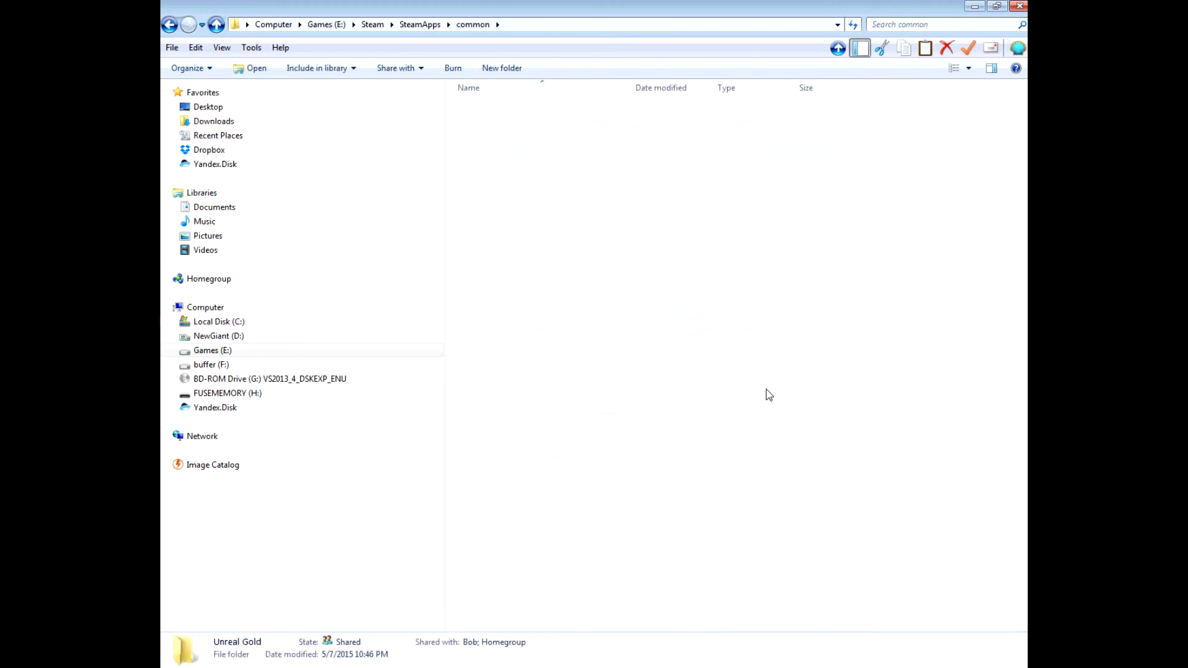
Step: Create a folder named testproject in the Unreal Gold folder
{"action": "right_click", "coordinate": [924, 410]}
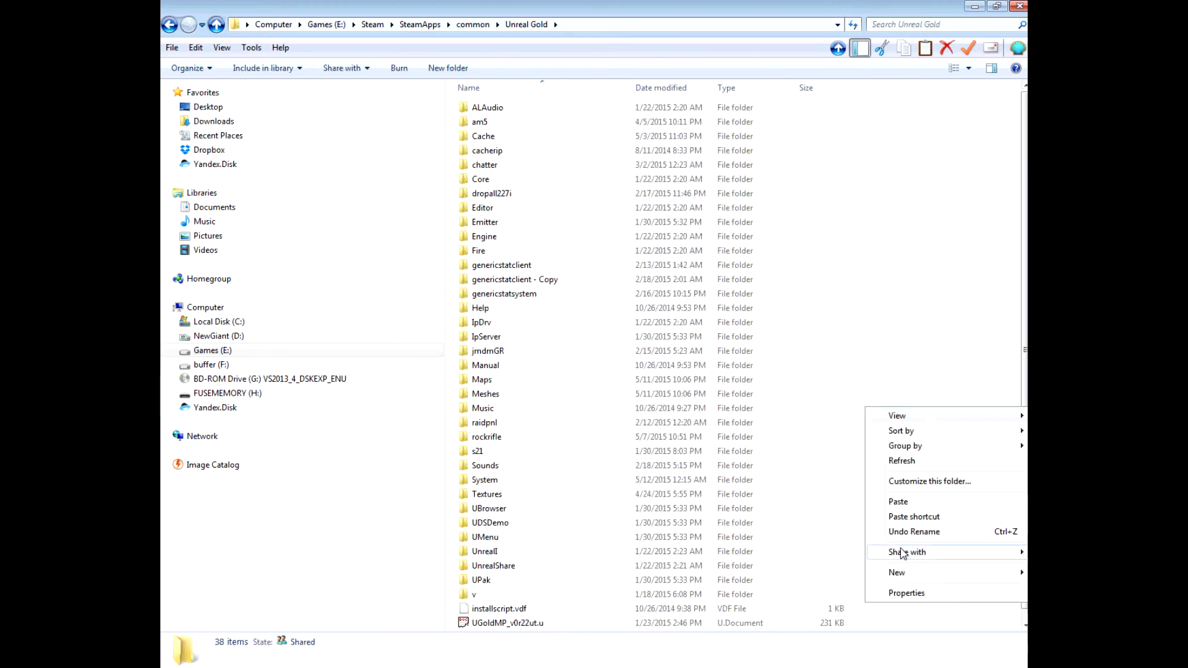
{"action": "mouse_move", "coordinate": [894, 569]}
{"action": "left_click", "coordinate": [792, 376]}
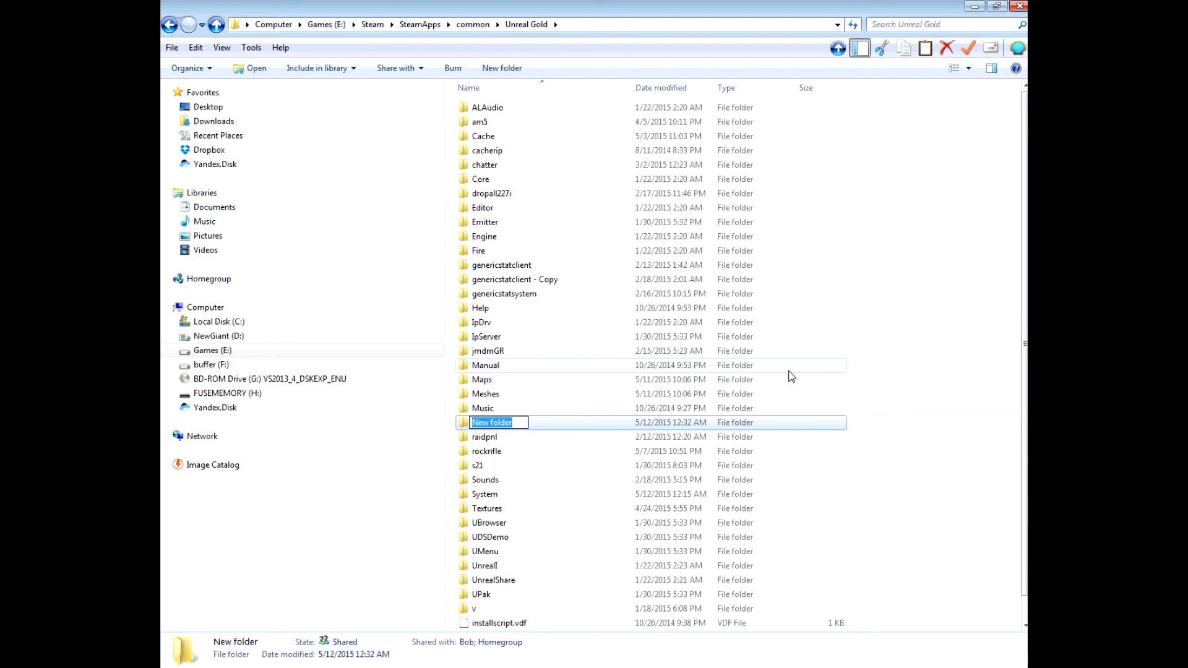
{"action": "type", "text": "testproject"}
{"action": "key", "text": "Return"}
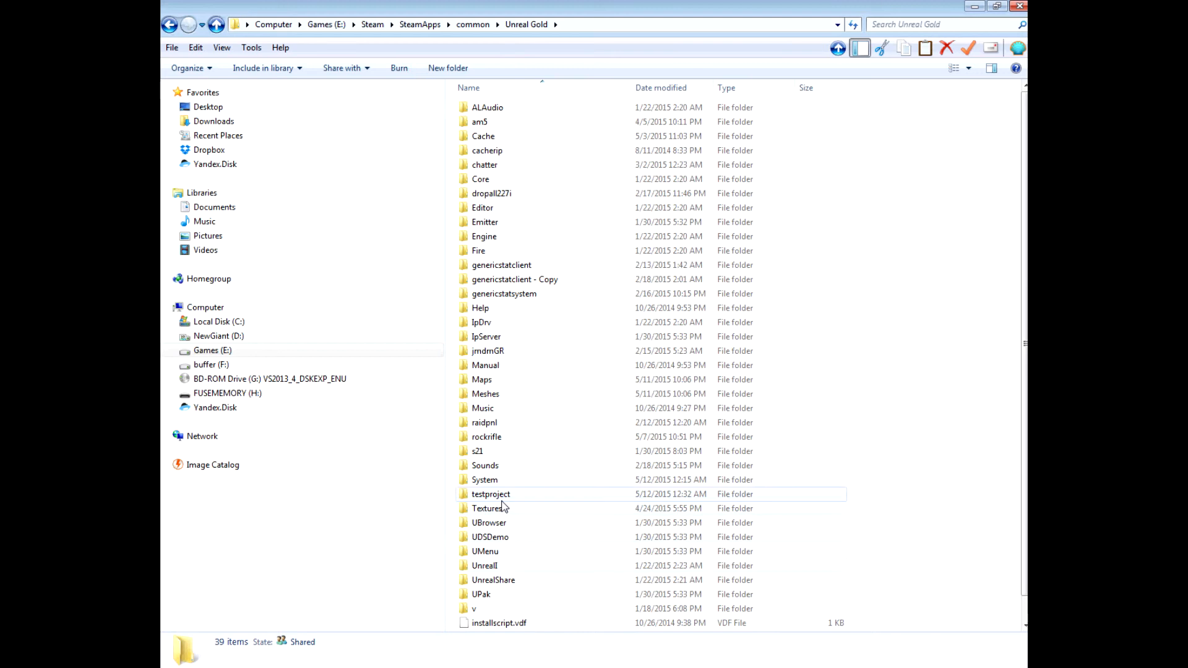
Step: Open the testproject folder and create a subfolder named classes in it
{"action": "key", "text": "Return"}
{"action": "right_click", "coordinate": [627, 270]}
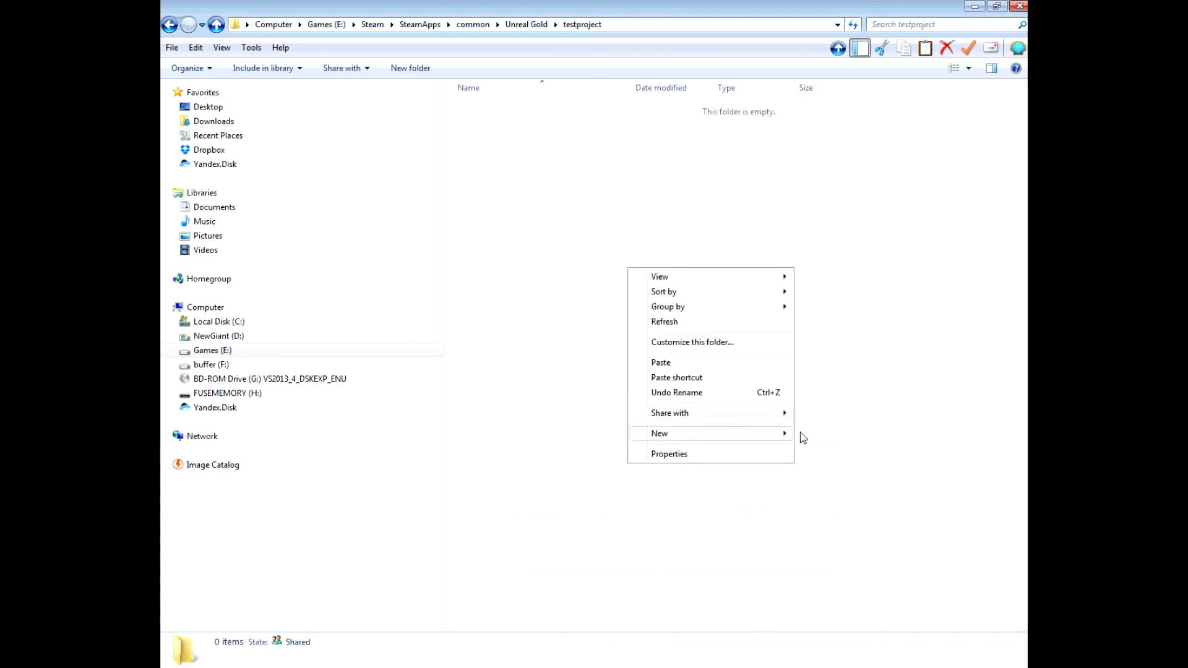
{"action": "left_click", "coordinate": [831, 434]}
{"action": "type", "text": "cla"}
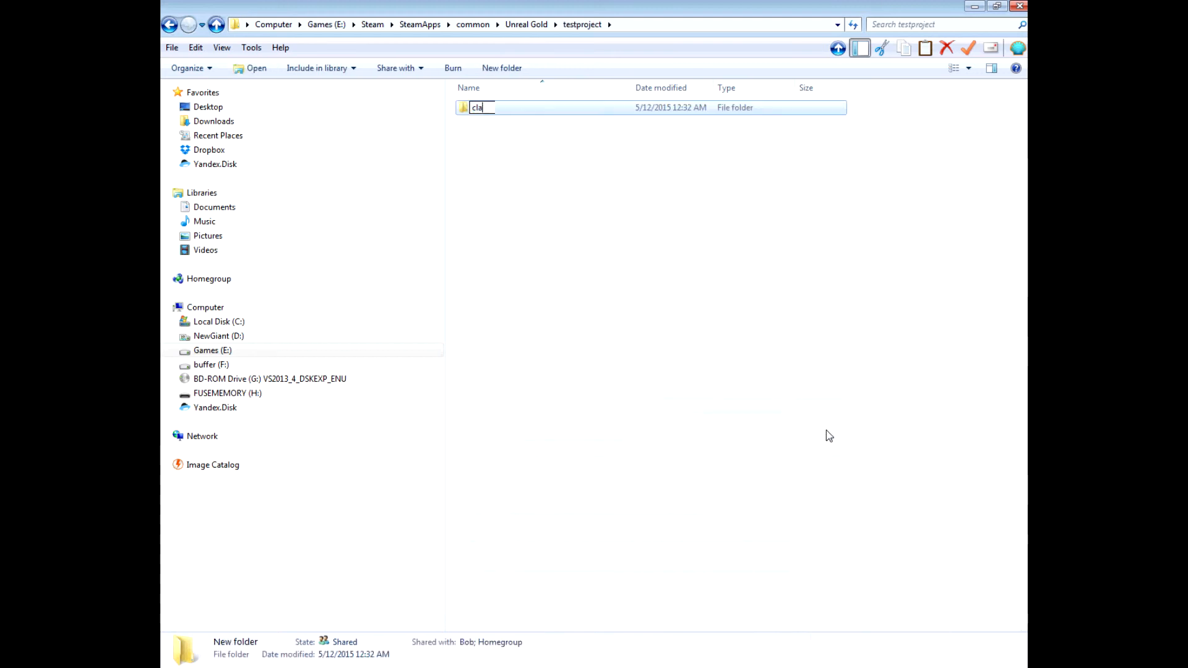
{"action": "type", "text": "sses"}
{"action": "left_click", "coordinate": [610, 209]}
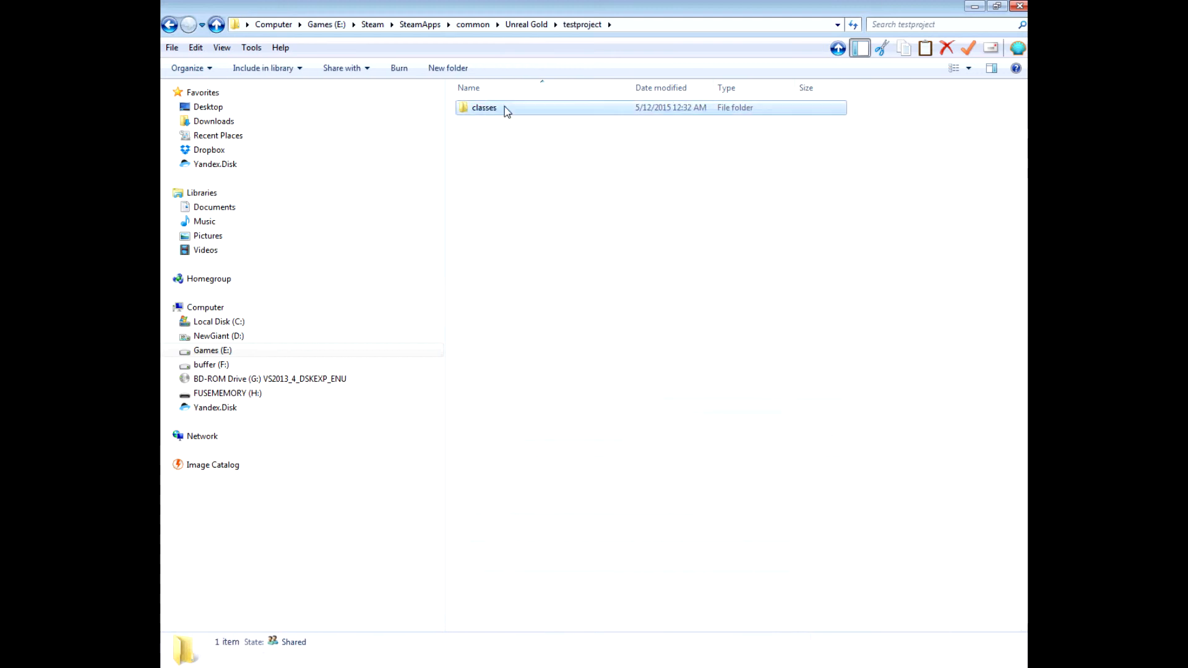
Step: Paste the copied mesh, animation and script files into the classes folder
{"action": "double_click", "coordinate": [506, 110]}
{"action": "right_click", "coordinate": [597, 224]}
{"action": "key", "text": "Escape"}
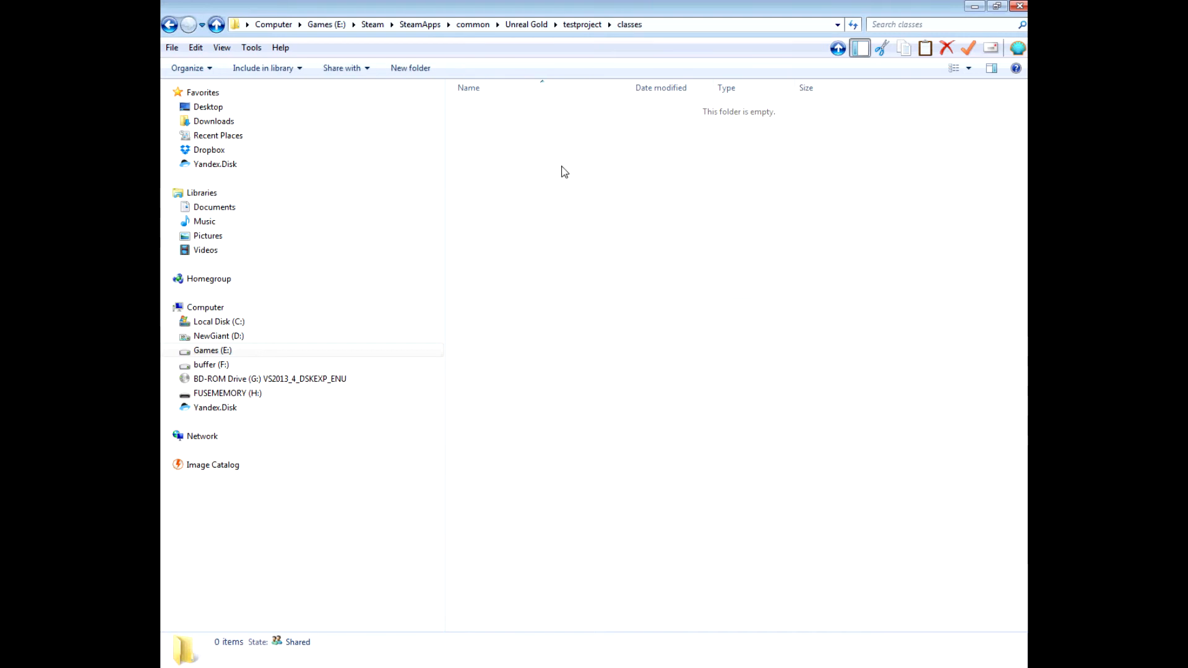
{"action": "key", "text": "ctrl+v"}
{"action": "left_click", "coordinate": [569, 201]}
Step: Move GingerFast.psk and GoreFast_Anim.psa out of the classes folder into the parent testproject folder
{"action": "left_click", "coordinate": [528, 107]}
{"action": "left_click", "coordinate": [526, 137], "text": "ctrl"}
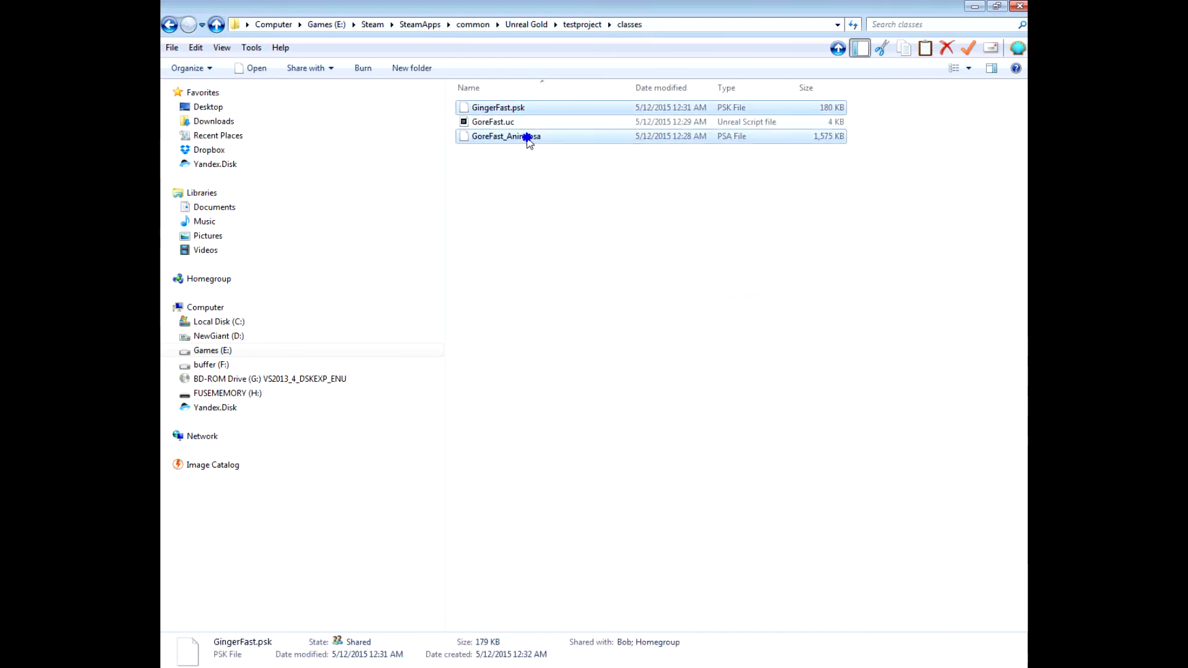
{"action": "right_click", "coordinate": [527, 138]}
{"action": "left_click", "coordinate": [584, 282]}
{"action": "left_click", "coordinate": [215, 25]}
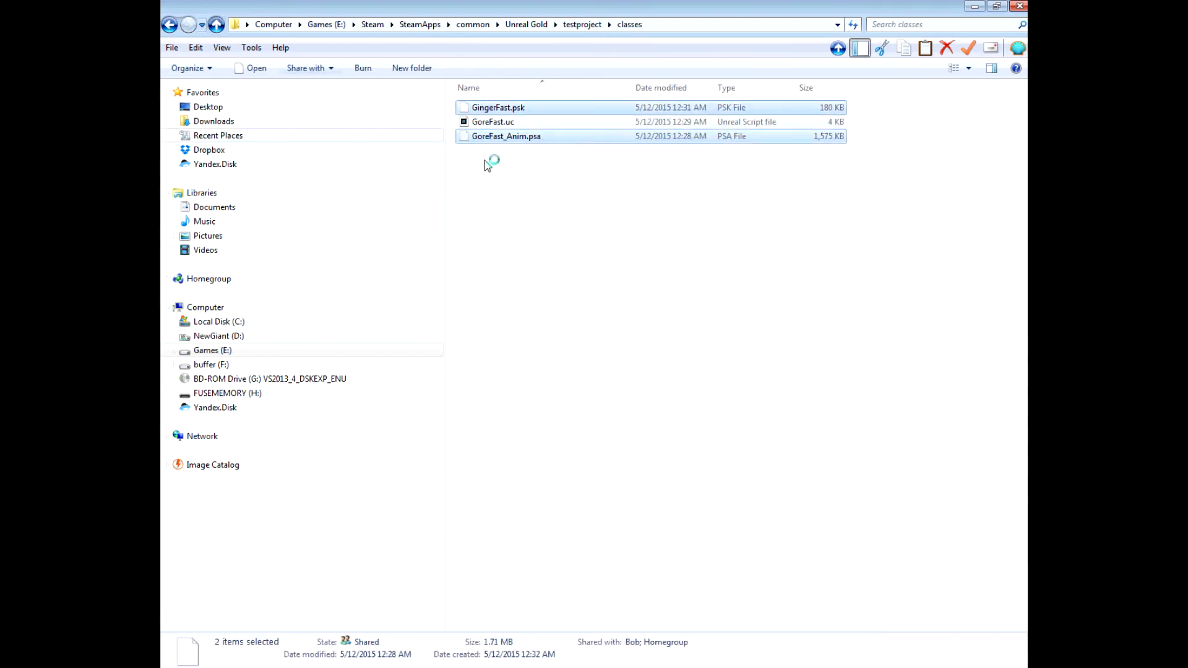
{"action": "right_click", "coordinate": [628, 295]}
{"action": "left_click", "coordinate": [685, 387]}
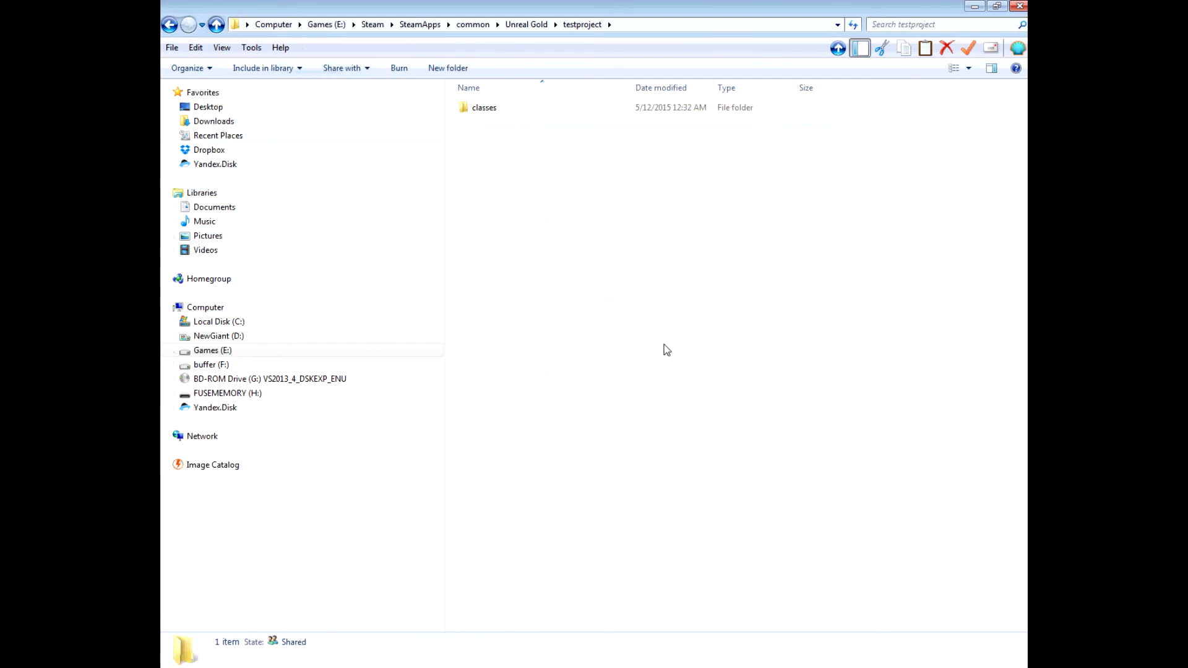
Step: Open GoreFast.uc from the classes folder for editing in Notepad and maximize its window
{"action": "double_click", "coordinate": [489, 108]}
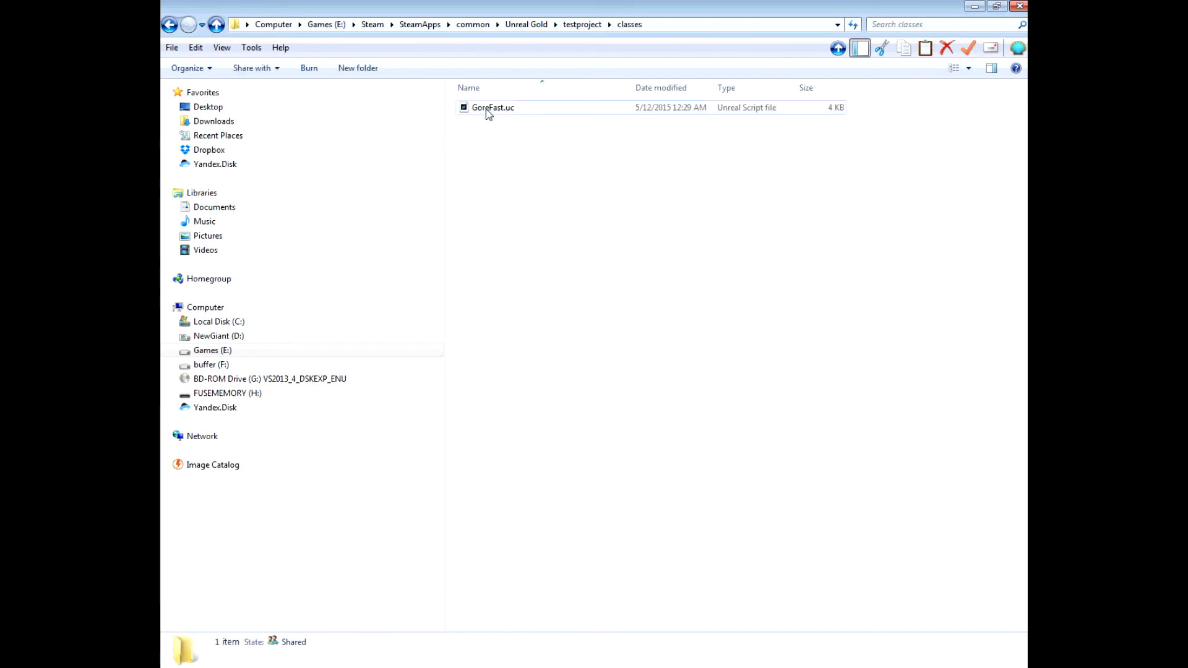
{"action": "left_click", "coordinate": [488, 108]}
{"action": "right_click", "coordinate": [486, 108]}
{"action": "left_click", "coordinate": [529, 134]}
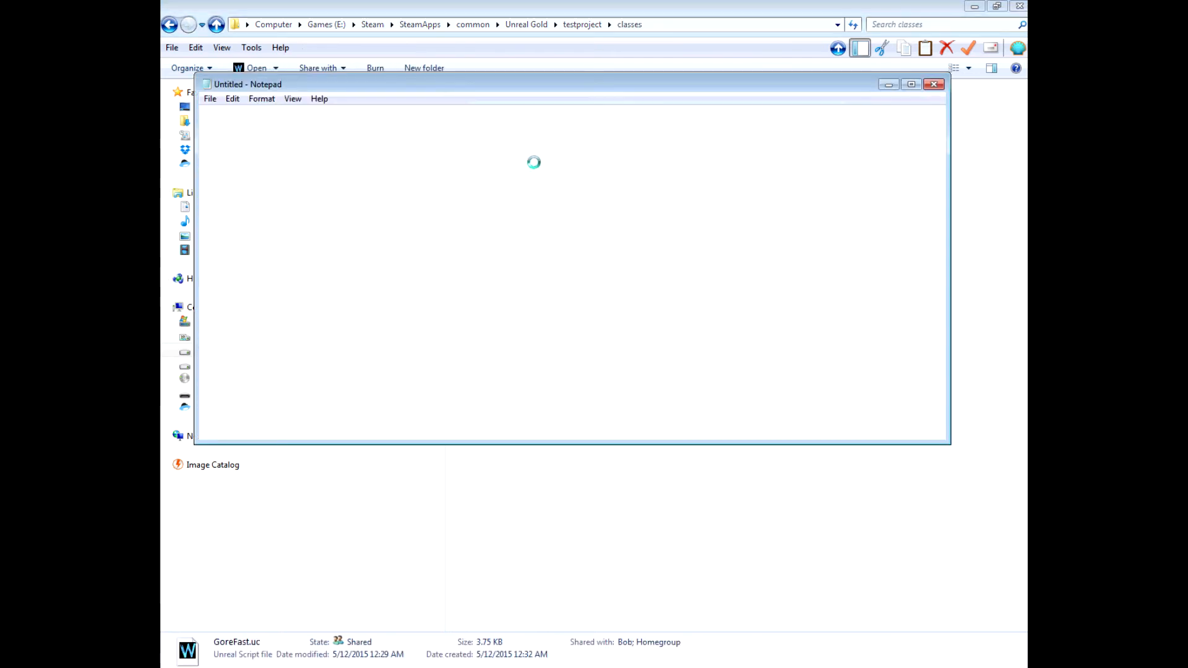
{"action": "left_click", "coordinate": [911, 84]}
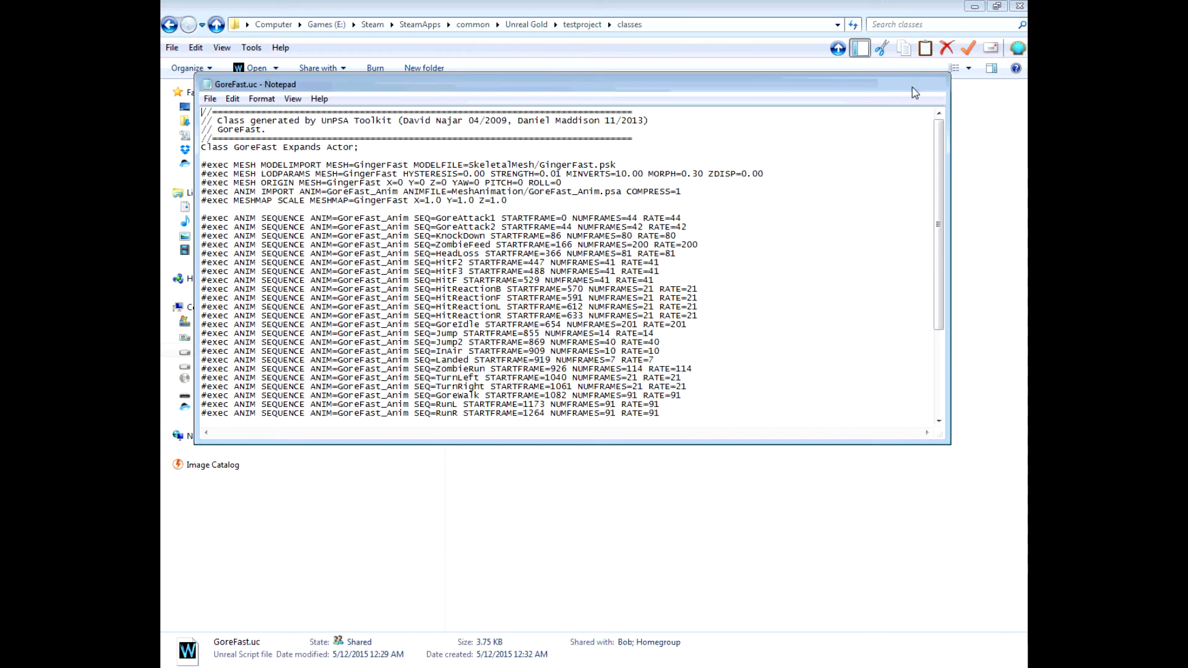
{"action": "left_click_drag", "start_coordinate": [489, 448], "coordinate": [450, 123]}
{"action": "left_click", "coordinate": [450, 124]}
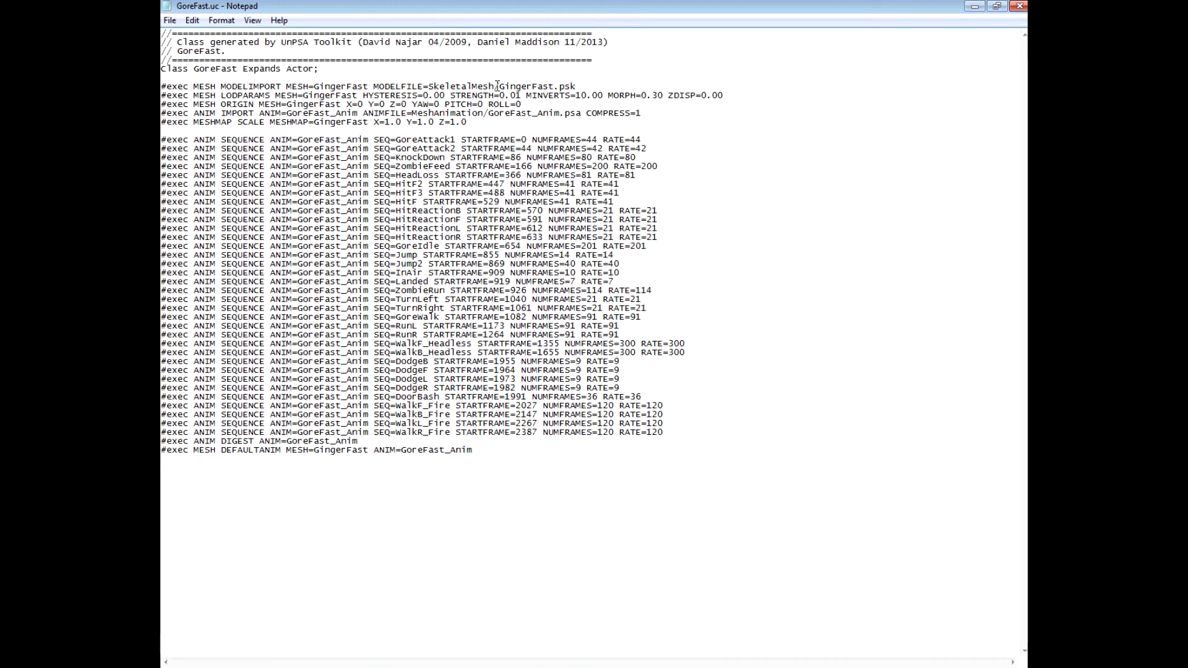
Step: Remove the SkeletalMesh/ and MeshAnimation/ prefixes from the MODELFILE and ANIMFILE paths in the script
{"action": "left_click_drag", "start_coordinate": [501, 85], "coordinate": [482, 113]}
{"action": "key", "text": "Delete"}
{"action": "key", "text": "Delete"}
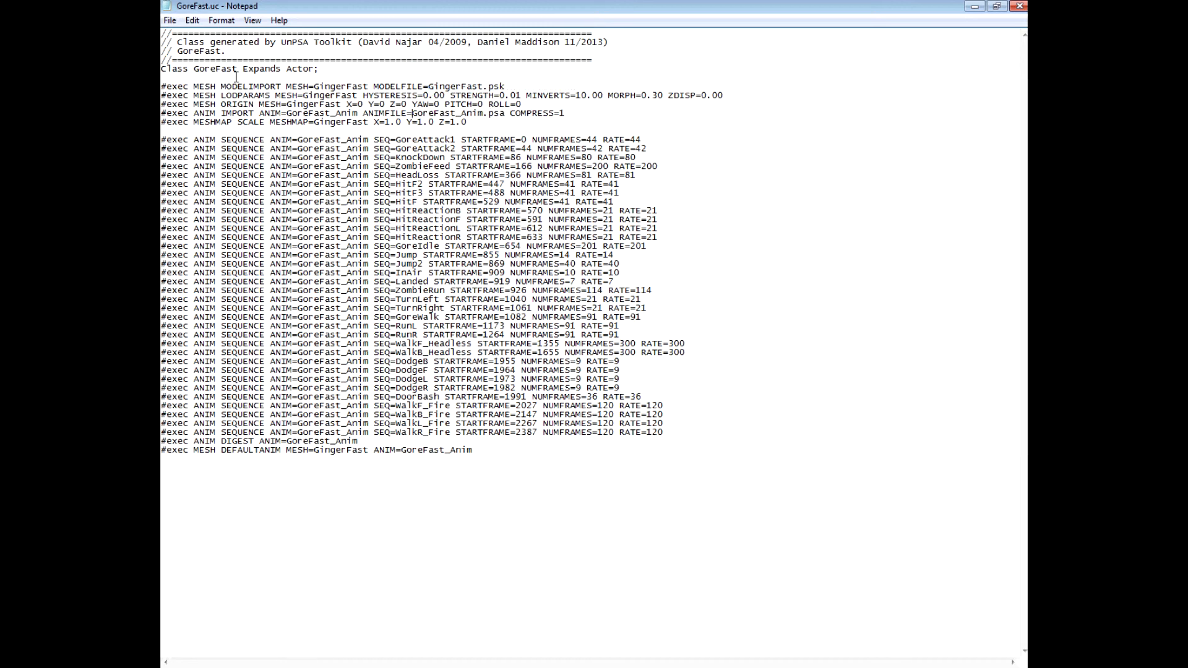
Step: Change the class GoreFast expands from Actor to scriptedpawn, then save and close the script
{"action": "left_click_drag", "start_coordinate": [324, 69], "coordinate": [161, 70]}
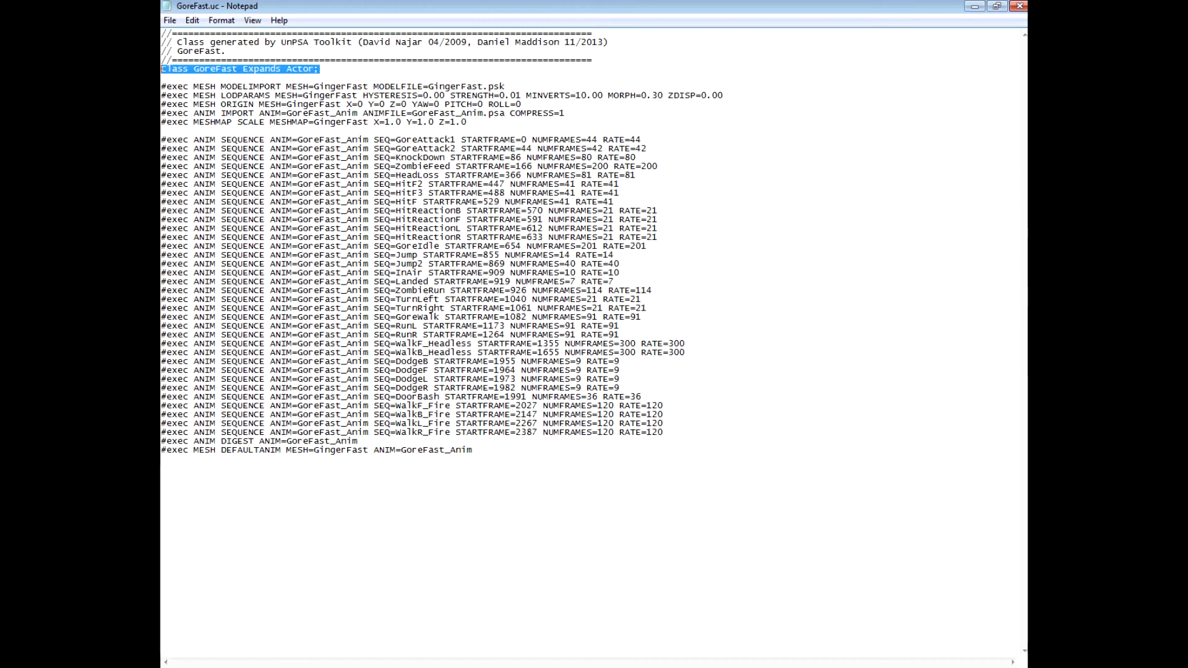
{"action": "key", "text": "Down"}
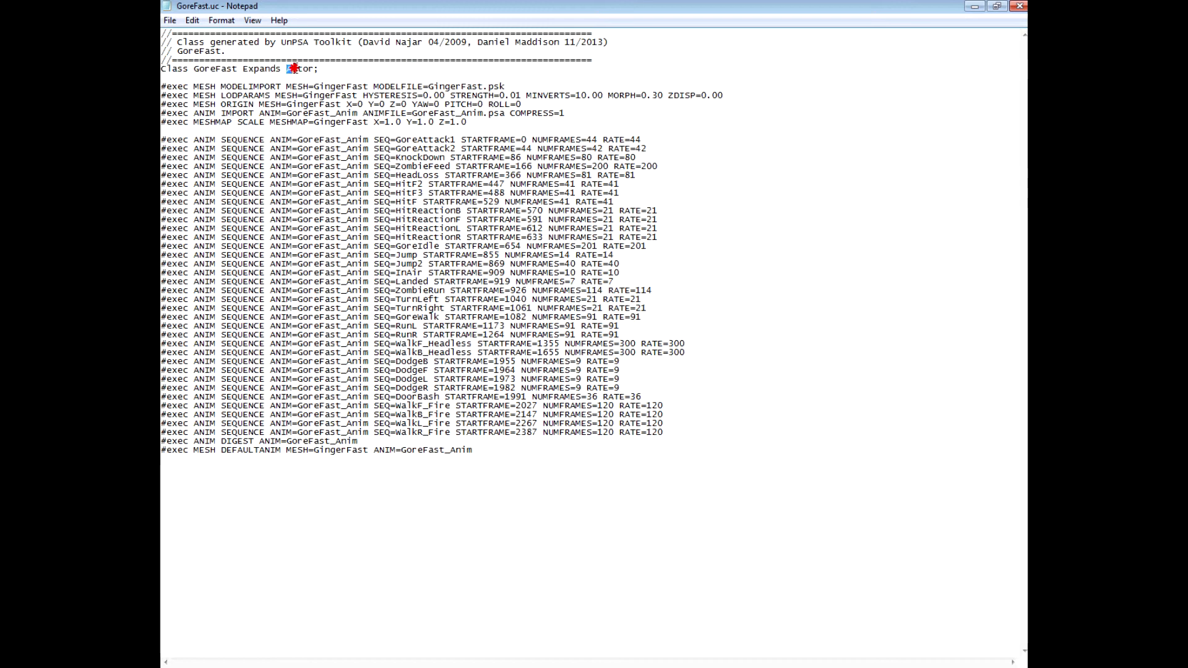
{"action": "type", "text": "scriptedpawn"}
{"action": "left_click", "coordinate": [193, 20]}
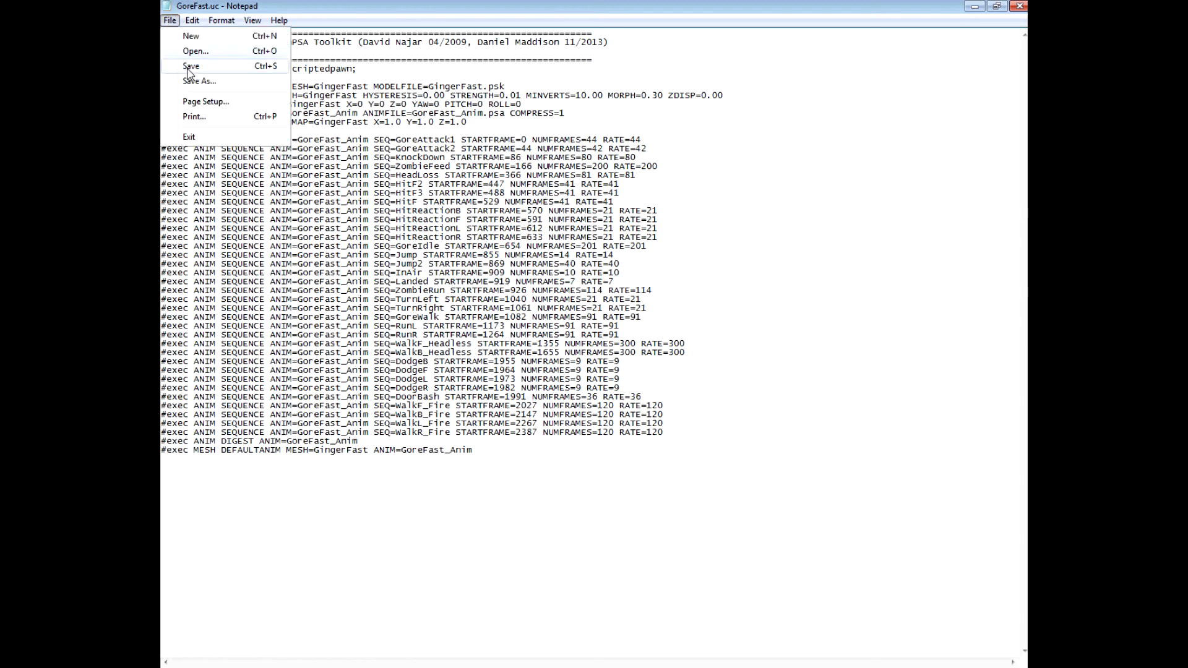
{"action": "left_click", "coordinate": [441, 85]}
{"action": "left_click", "coordinate": [1020, 5]}
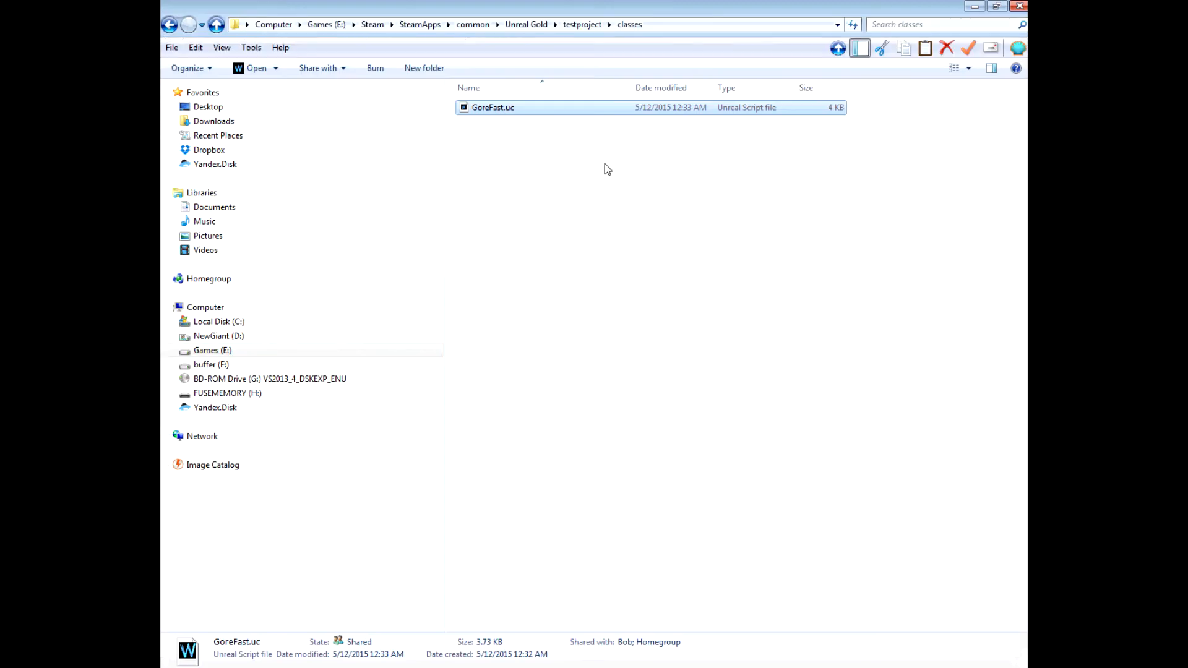
Step: Go to the System folder of Unreal Gold and launch UMake.exe
{"action": "left_click", "coordinate": [216, 25]}
{"action": "left_click", "coordinate": [215, 25]}
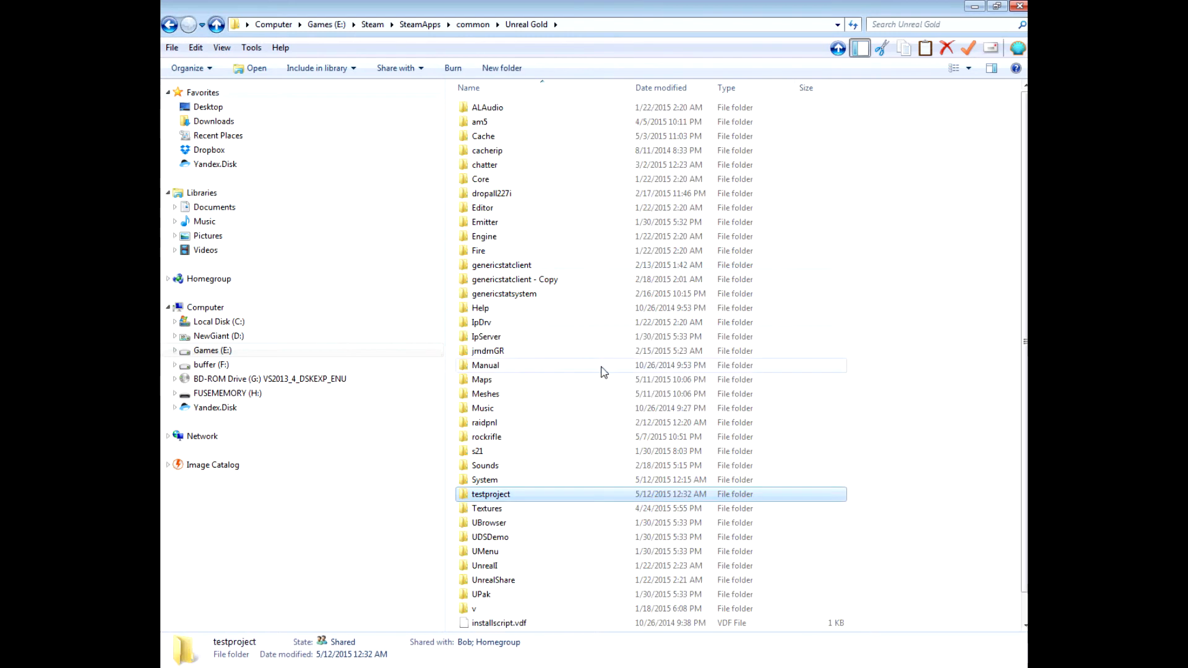
{"action": "double_click", "coordinate": [497, 481]}
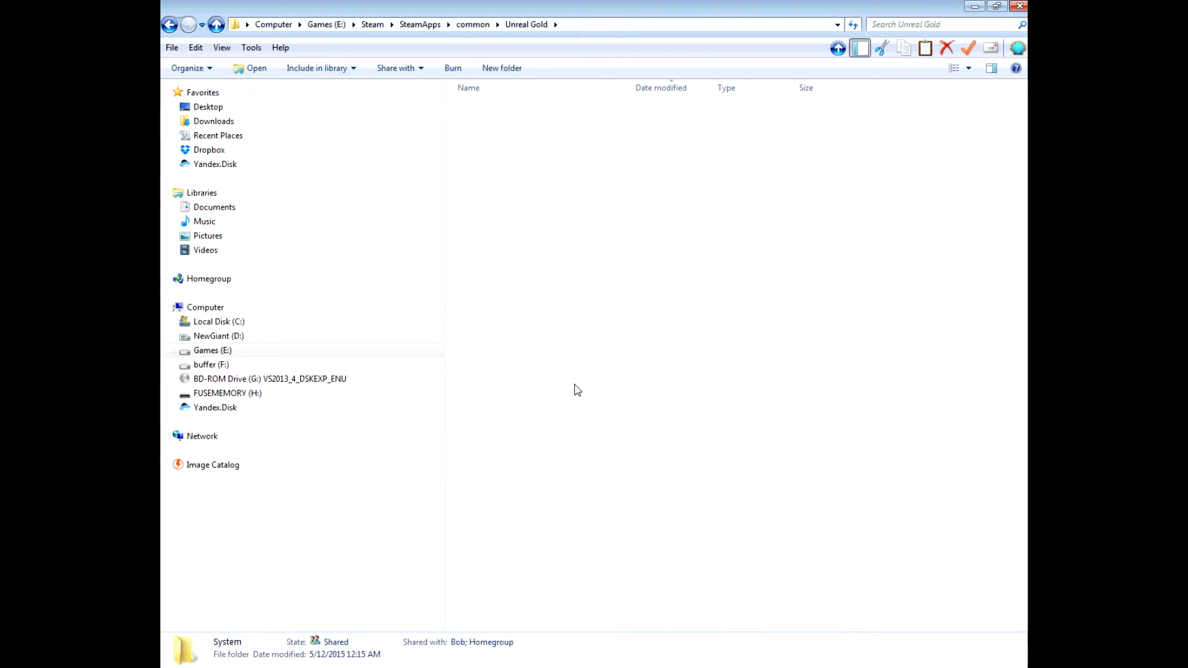
{"action": "scroll", "coordinate": [594, 317], "scroll_direction": "down", "scroll_amount": 1}
{"action": "scroll", "coordinate": [565, 372], "scroll_direction": "down", "scroll_amount": 20}
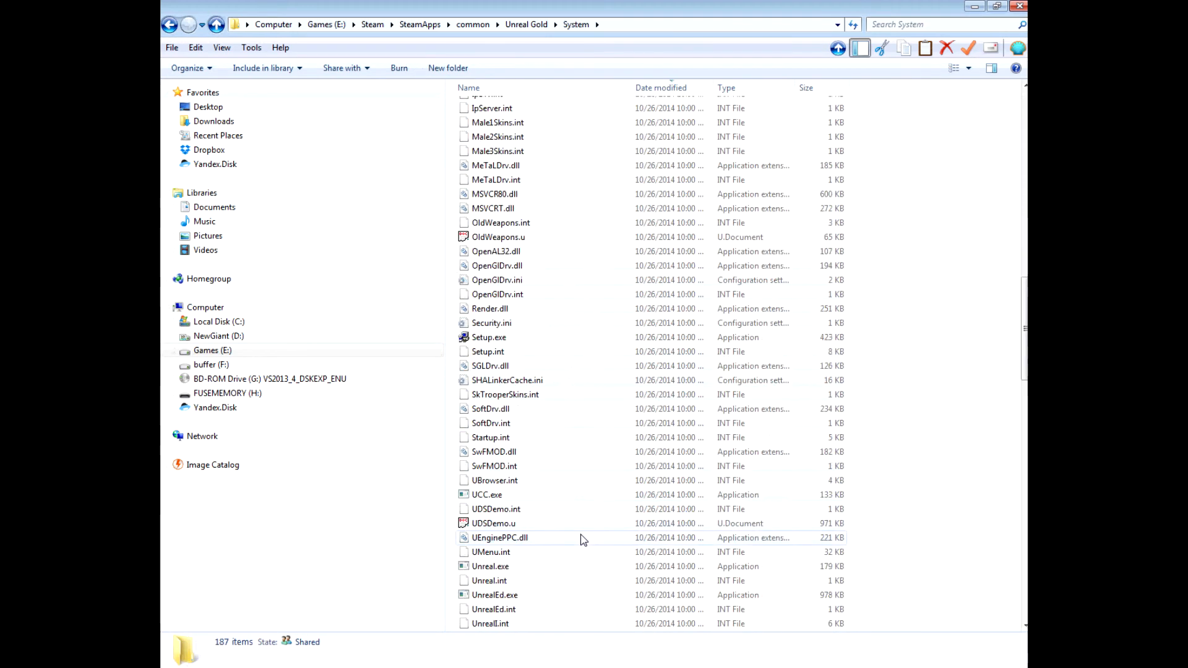
{"action": "left_click", "coordinate": [513, 412]}
{"action": "type", "text": "um"}
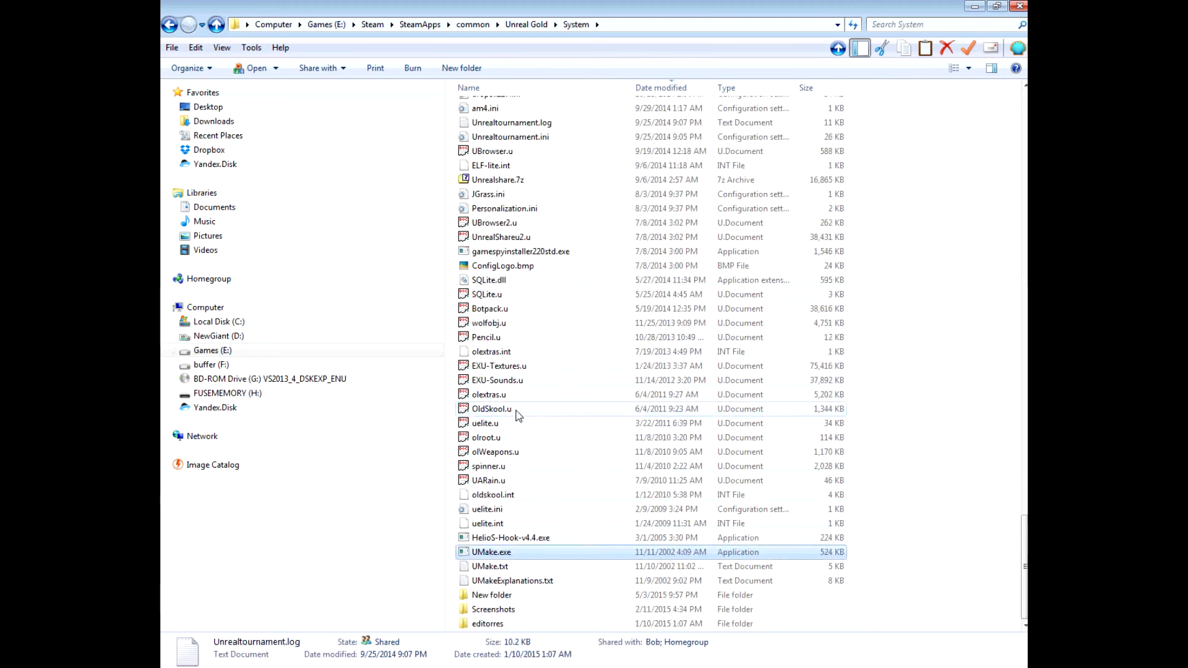
{"action": "left_click", "coordinate": [507, 554]}
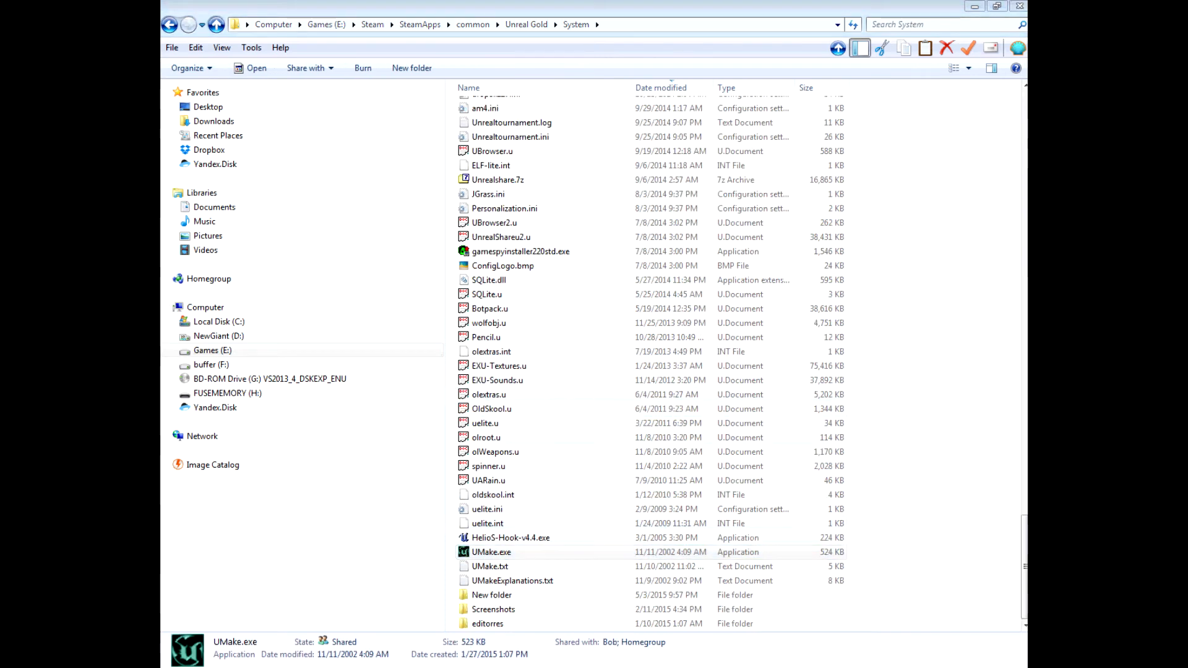
Step: Browse for the UnrealScript project directory and expand the folder tree to E:\Steam\SteamApps\common
{"action": "left_click_drag", "start_coordinate": [875, 403], "coordinate": [616, 275]}
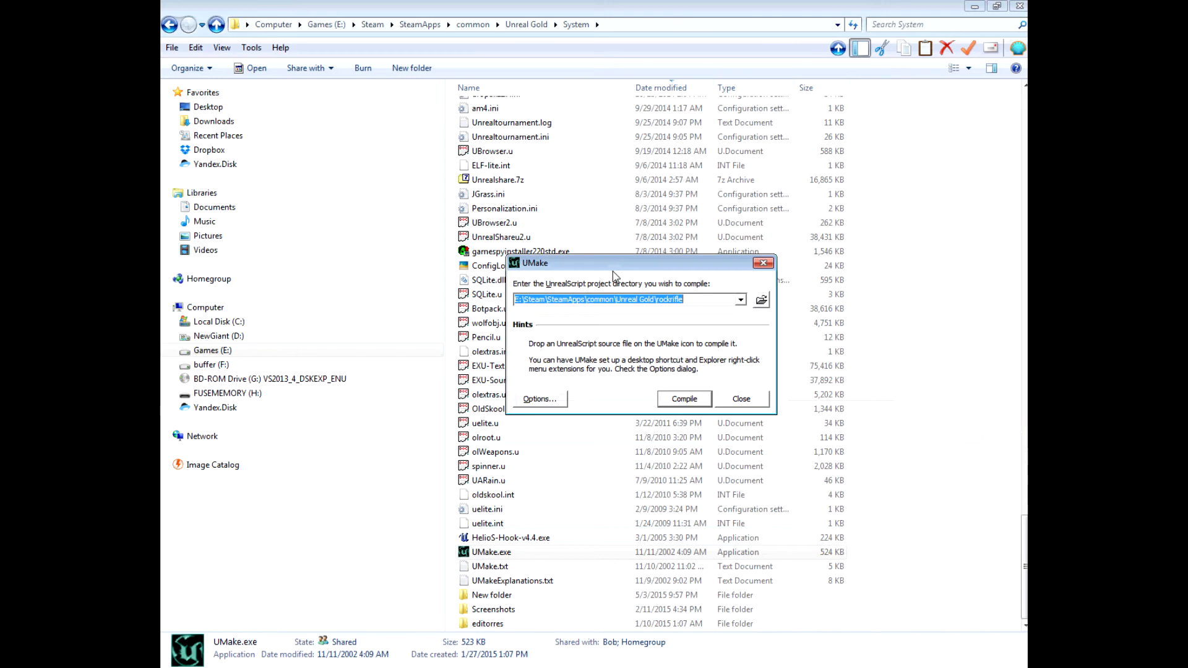
{"action": "left_click", "coordinate": [766, 301]}
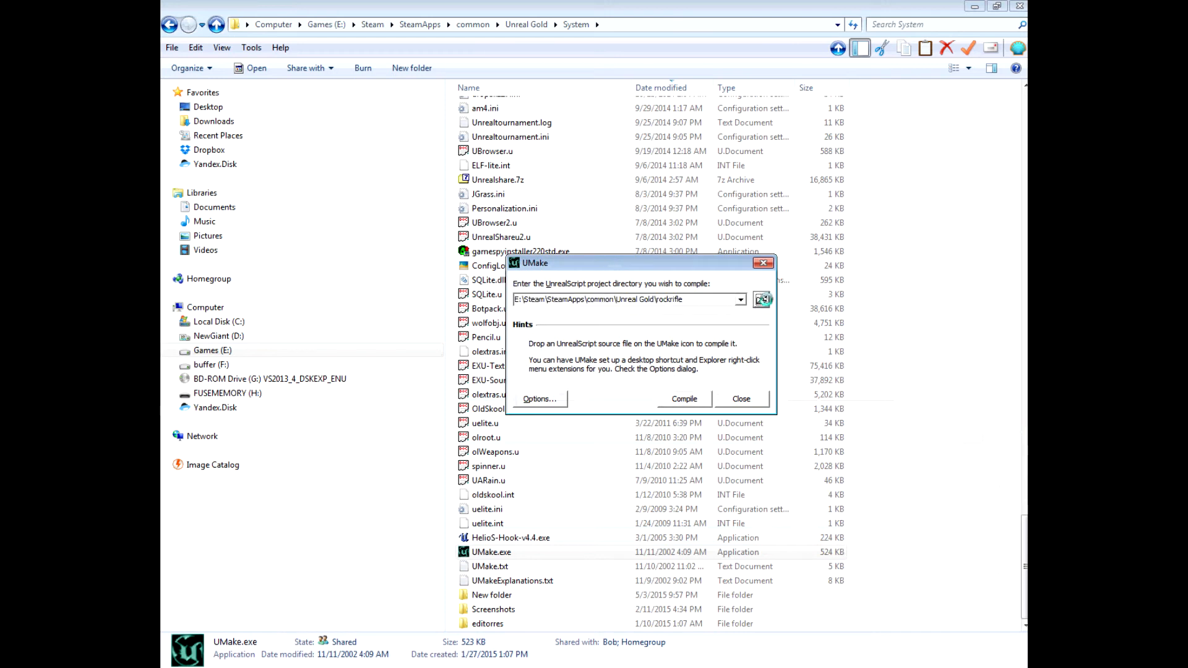
{"action": "left_click", "coordinate": [547, 311]}
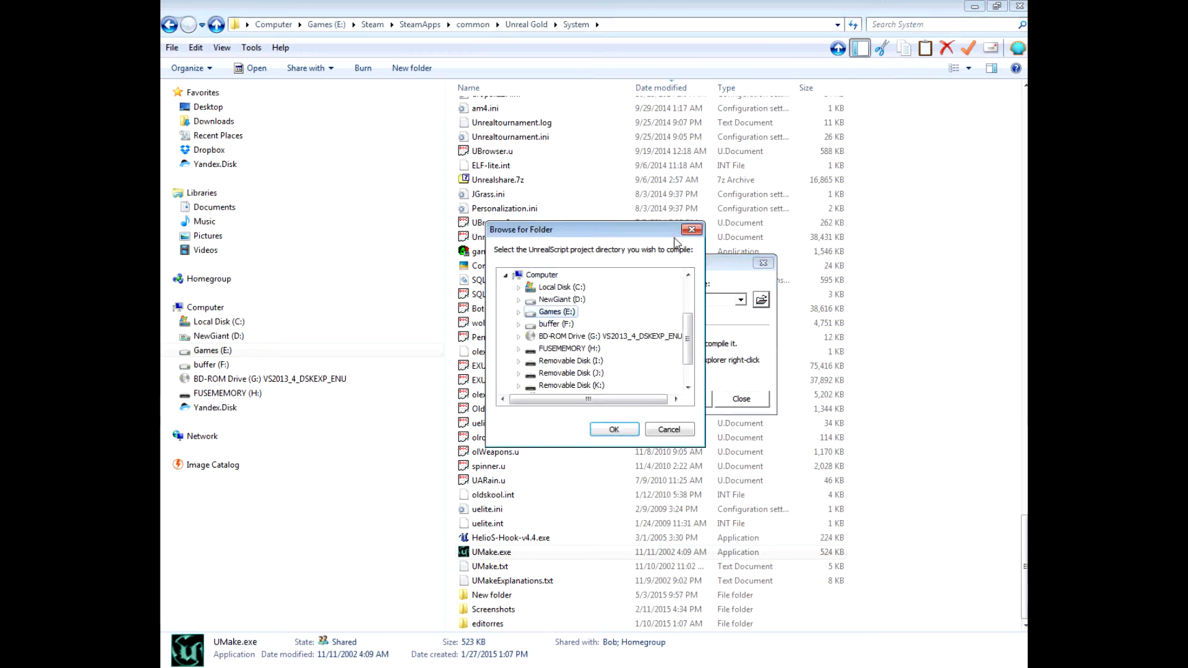
{"action": "left_click", "coordinate": [518, 313]}
{"action": "left_click", "coordinate": [531, 349]}
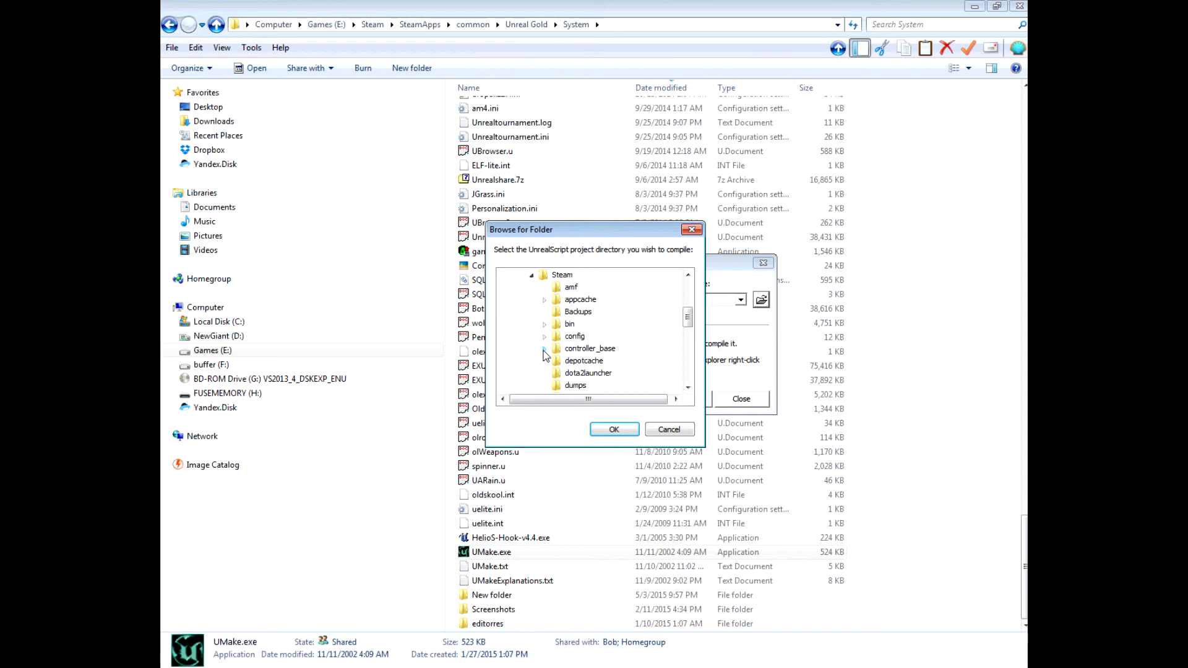
{"action": "scroll", "coordinate": [575, 354], "scroll_direction": "down", "scroll_amount": 4}
{"action": "left_click", "coordinate": [545, 349]}
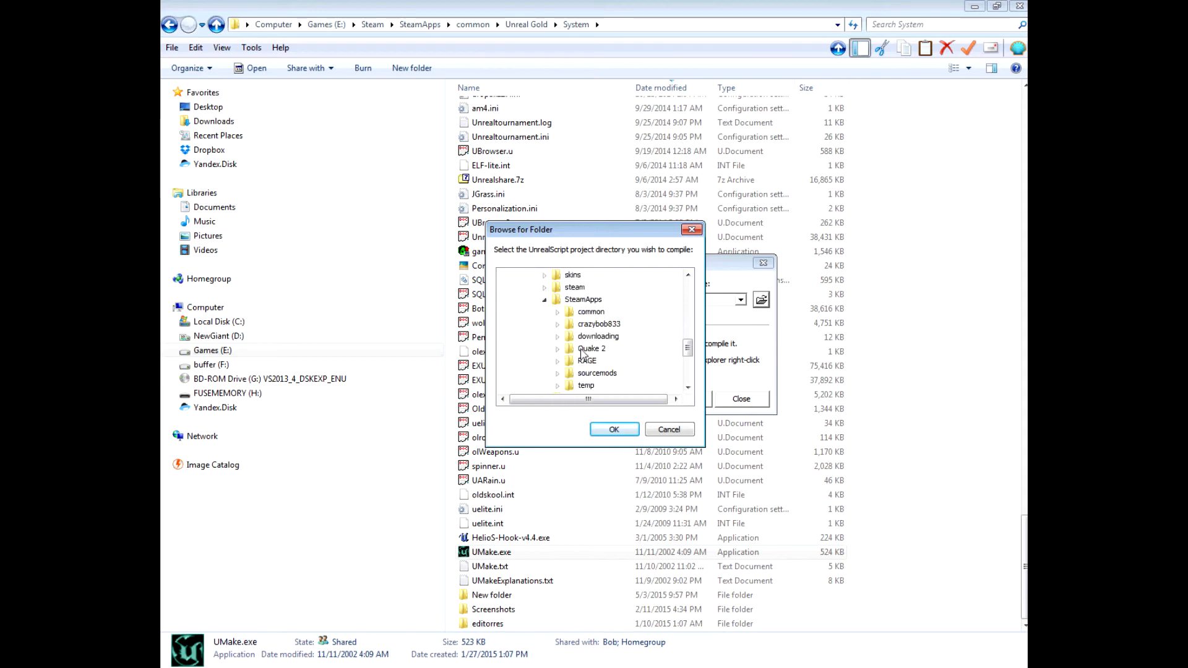
{"action": "left_click", "coordinate": [557, 312]}
Step: Choose the testproject folder inside Unreal Gold as the project directory to compile
{"action": "scroll", "coordinate": [665, 350], "scroll_direction": "down", "scroll_amount": 6}
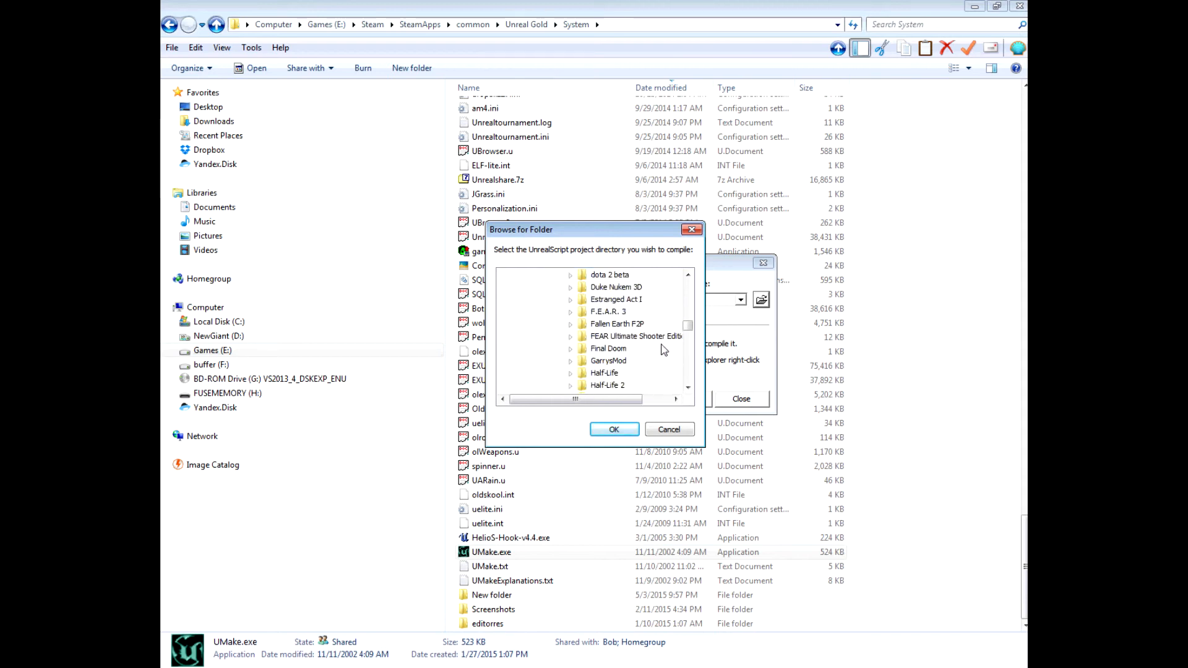
{"action": "scroll", "coordinate": [664, 350], "scroll_direction": "down", "scroll_amount": 10}
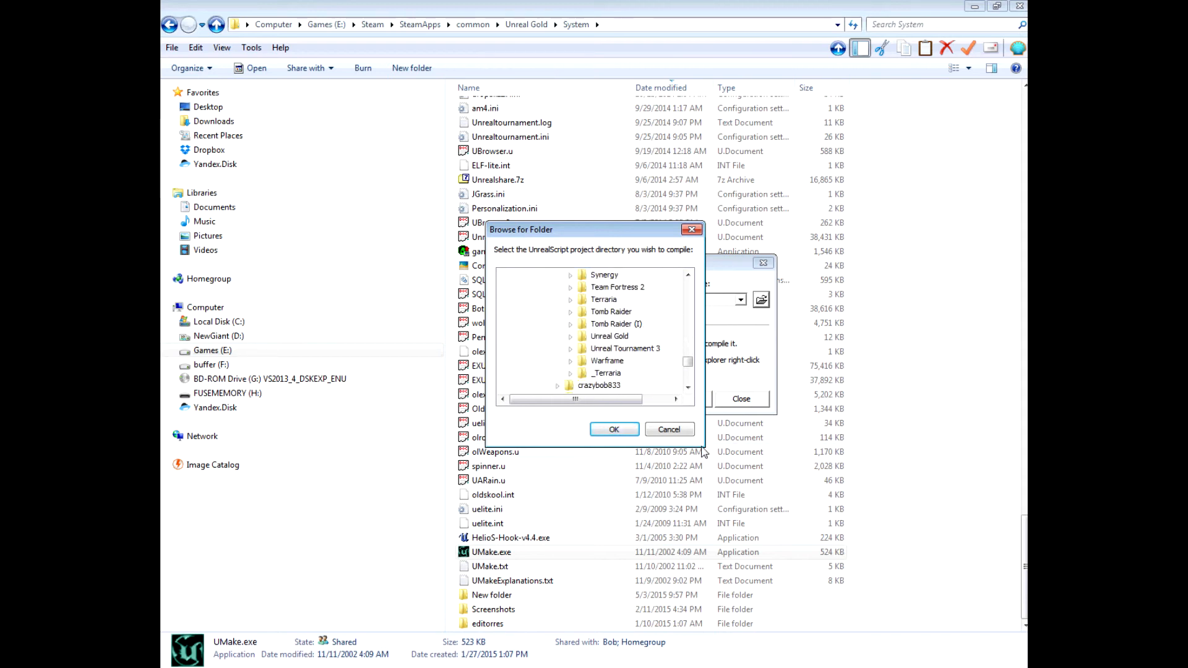
{"action": "left_click", "coordinate": [569, 338]}
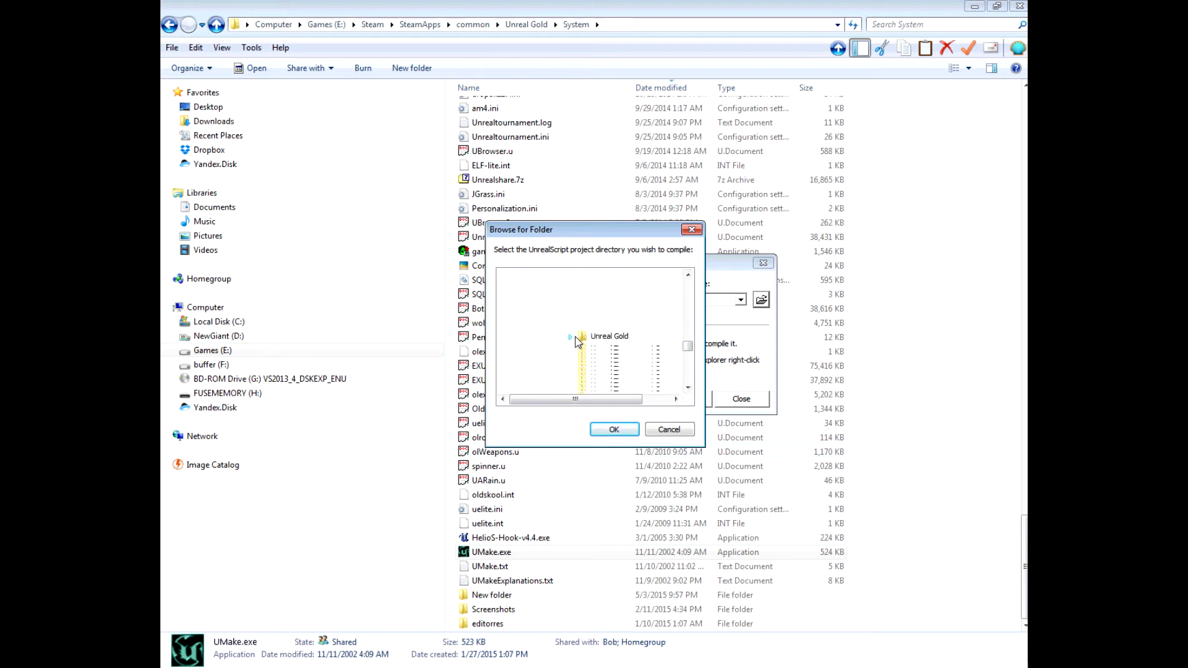
{"action": "scroll", "coordinate": [631, 351], "scroll_direction": "down", "scroll_amount": 5}
{"action": "scroll", "coordinate": [631, 351], "scroll_direction": "down", "scroll_amount": 5}
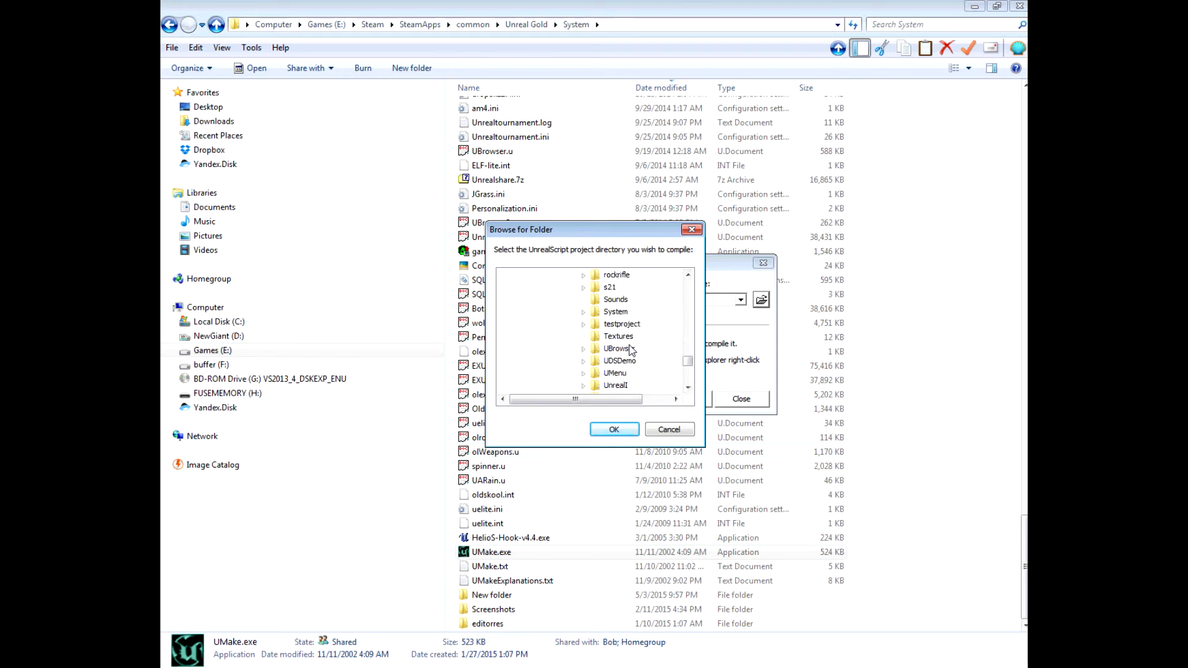
{"action": "scroll", "coordinate": [632, 350], "scroll_direction": "up", "scroll_amount": 1}
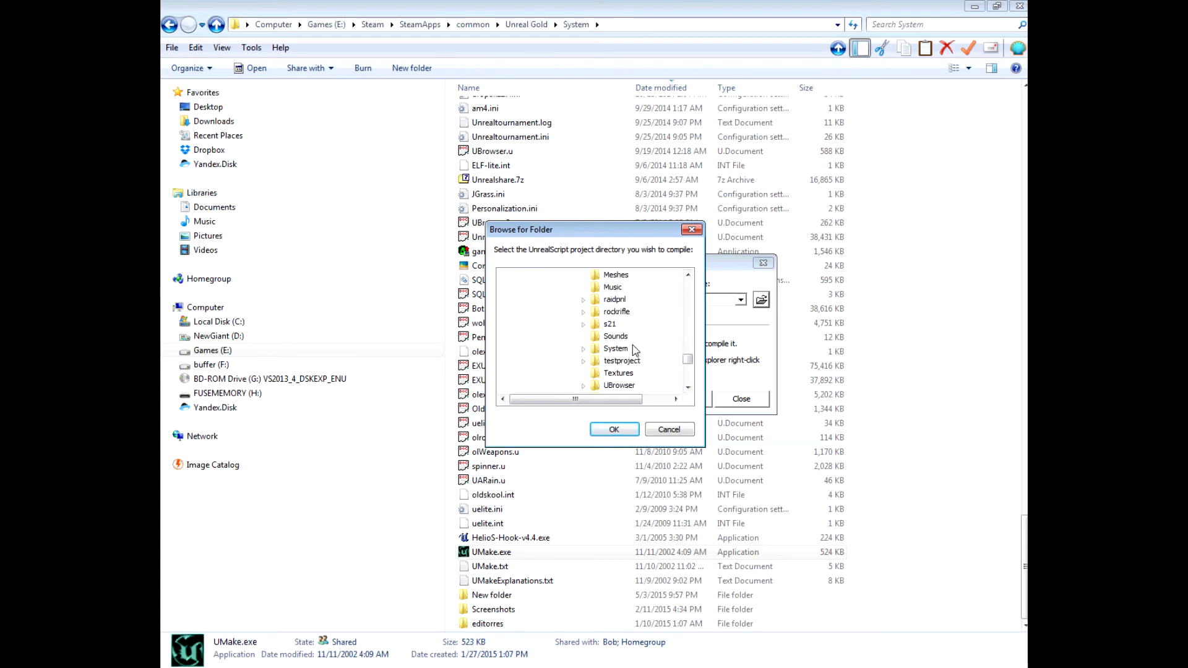
{"action": "scroll", "coordinate": [631, 343], "scroll_direction": "down", "scroll_amount": 1}
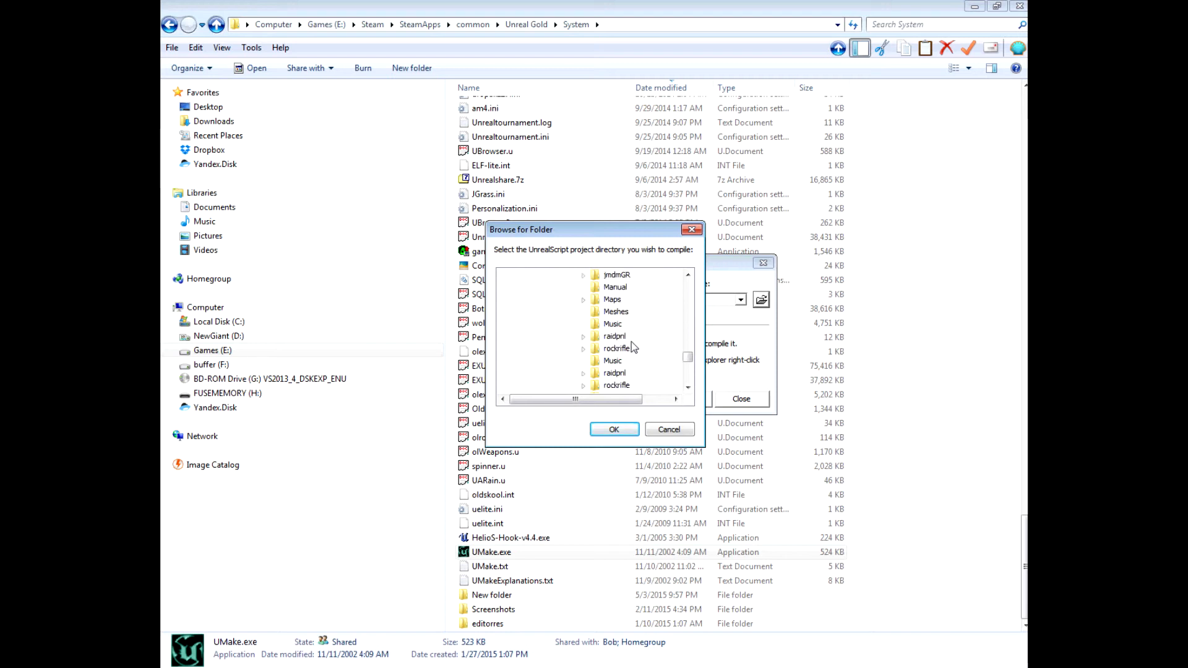
{"action": "left_click", "coordinate": [622, 323]}
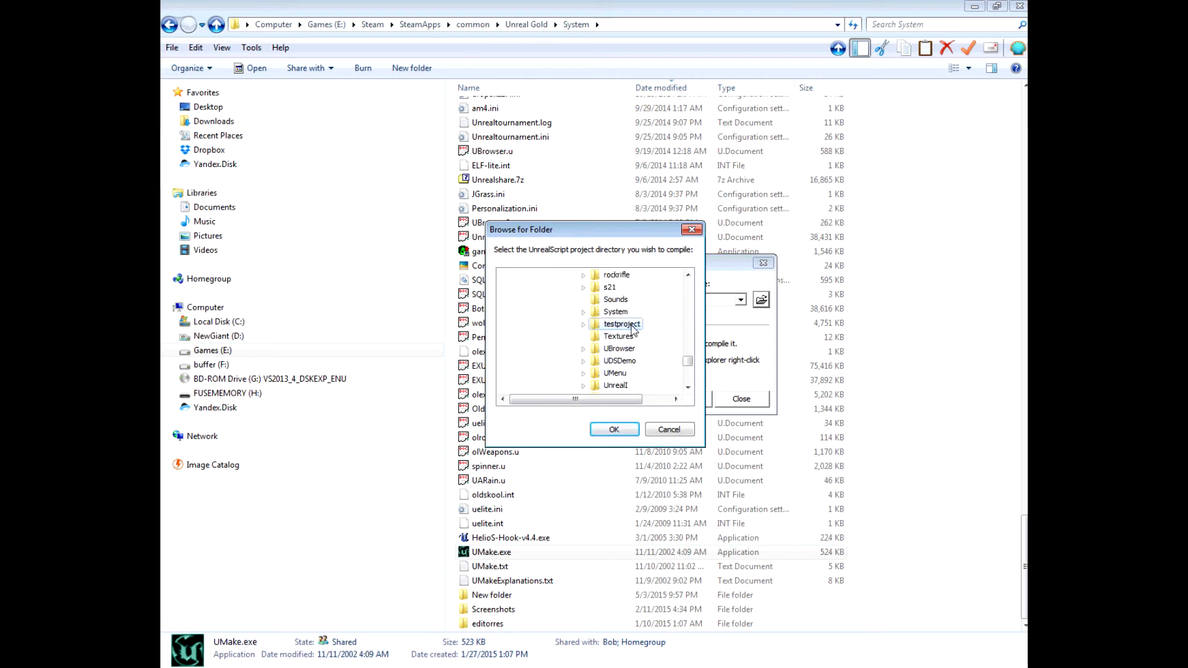
{"action": "left_click", "coordinate": [613, 429]}
Step: Compile testproject, accepting the listed dependencies and search paths, and enlarge the compile window to inspect the GoreFast messages
{"action": "left_click", "coordinate": [696, 400]}
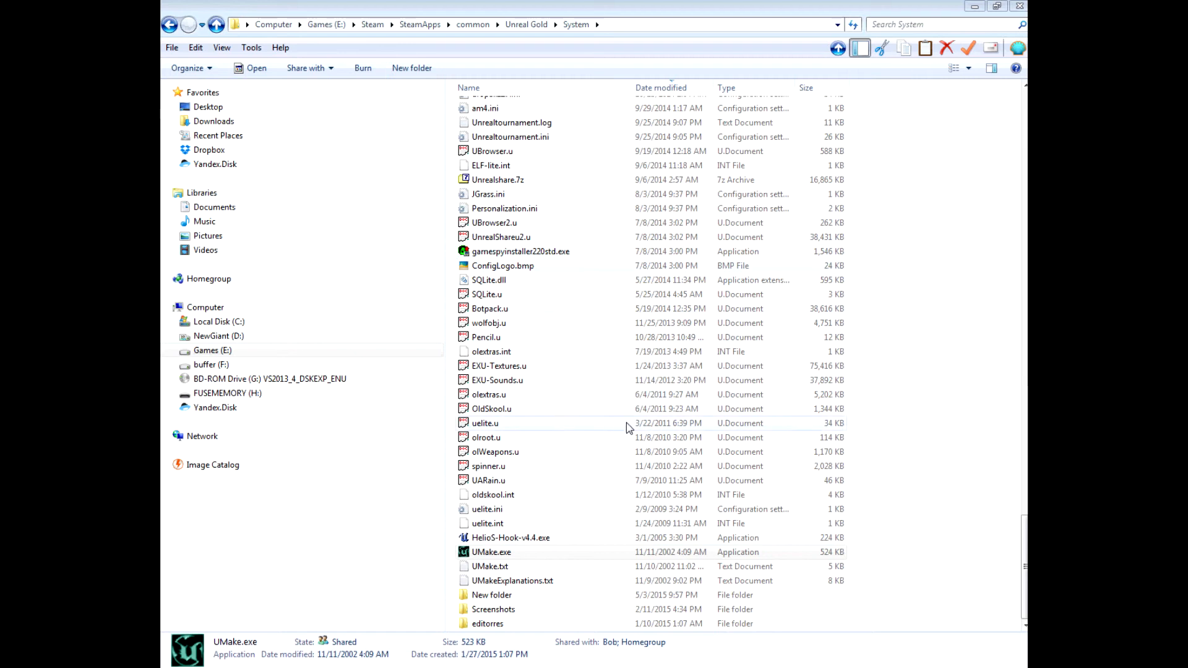
{"action": "left_click_drag", "start_coordinate": [868, 424], "coordinate": [638, 169]}
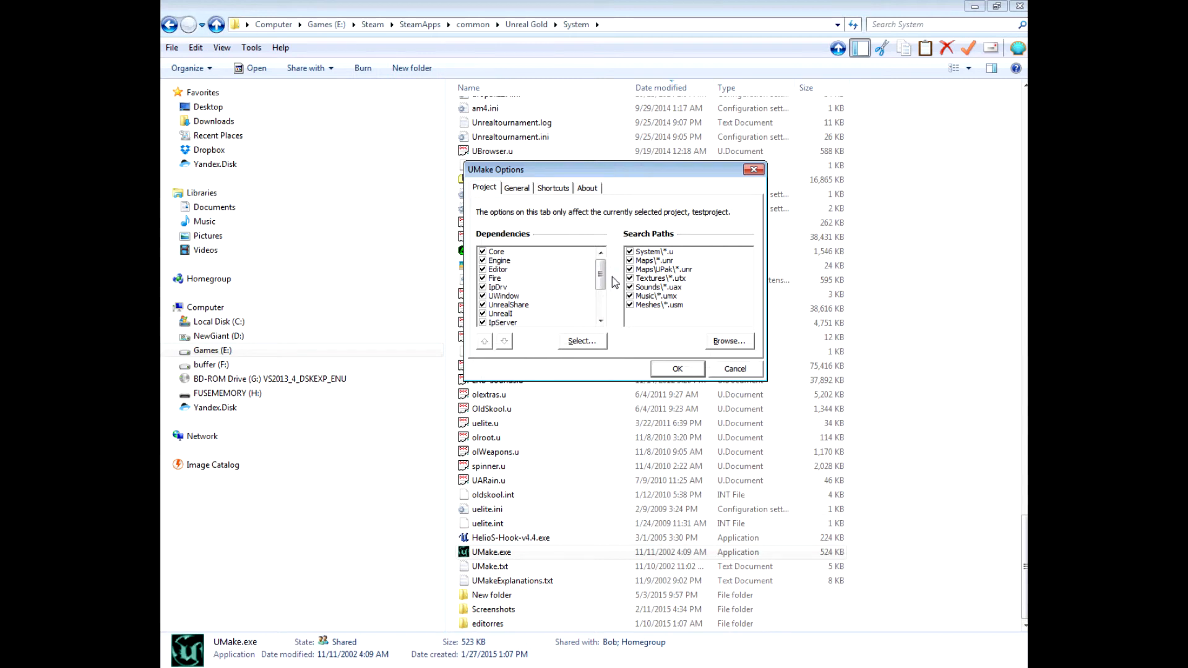
{"action": "mouse_move", "coordinate": [600, 272]}
{"action": "left_mouse_down"}
{"action": "mouse_move", "coordinate": [603, 309]}
{"action": "mouse_move", "coordinate": [602, 253]}
{"action": "left_mouse_up"}
{"action": "left_click", "coordinate": [484, 314]}
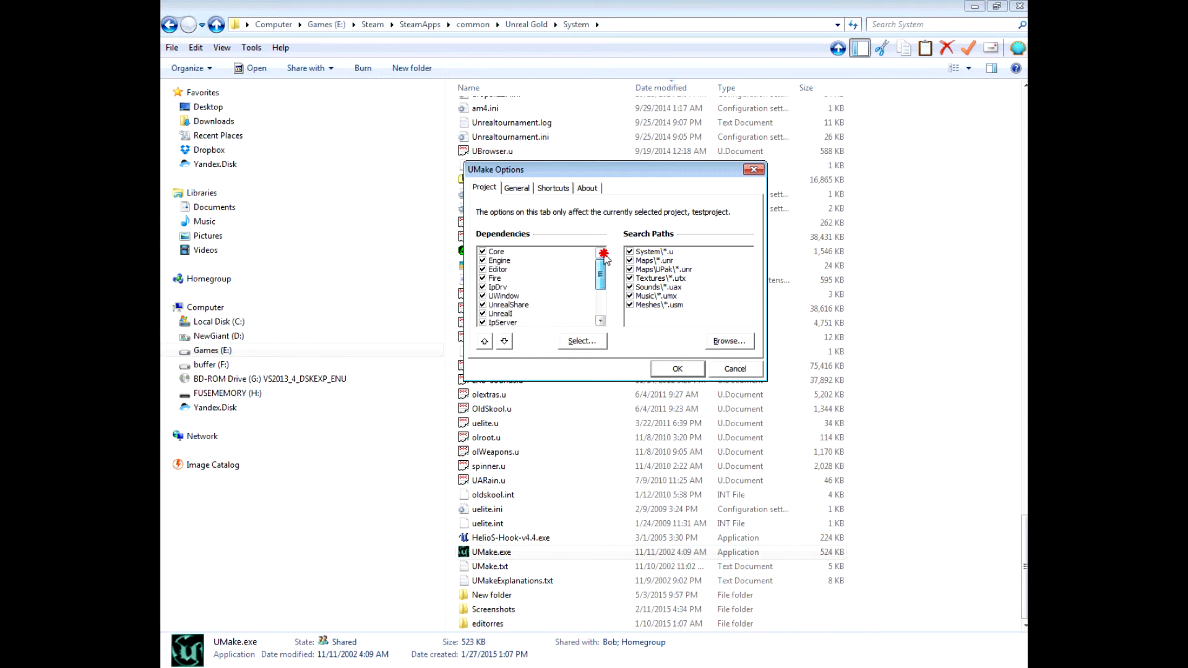
{"action": "left_click", "coordinate": [678, 369]}
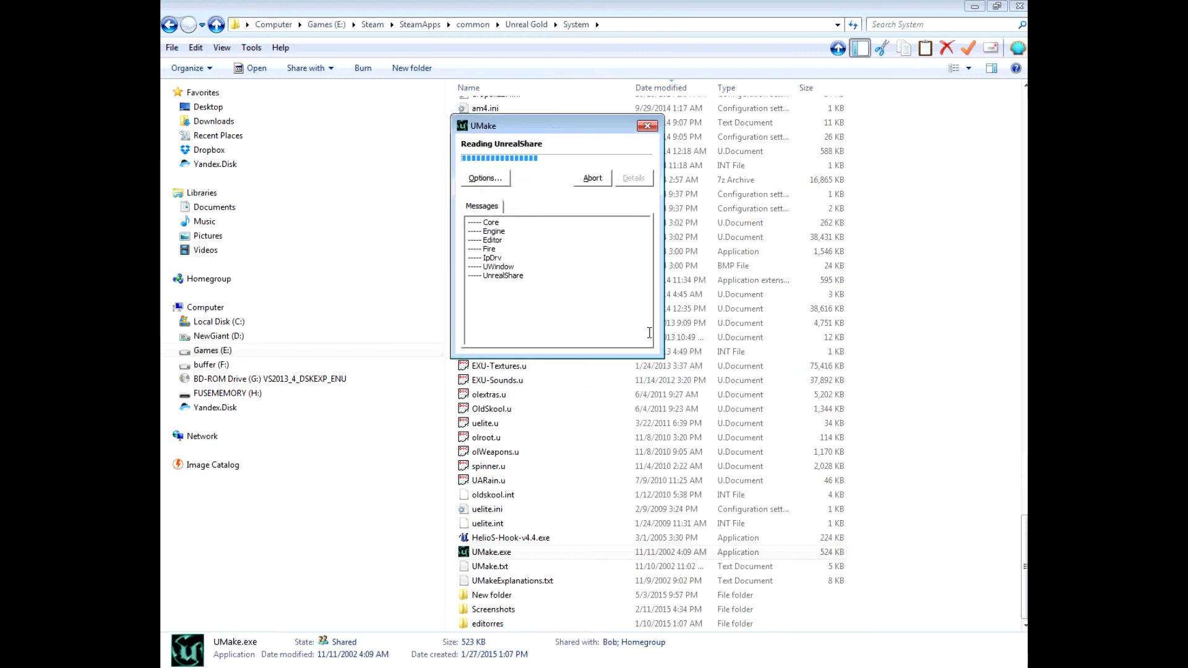
{"action": "left_click_drag", "start_coordinate": [662, 359], "coordinate": [822, 500]}
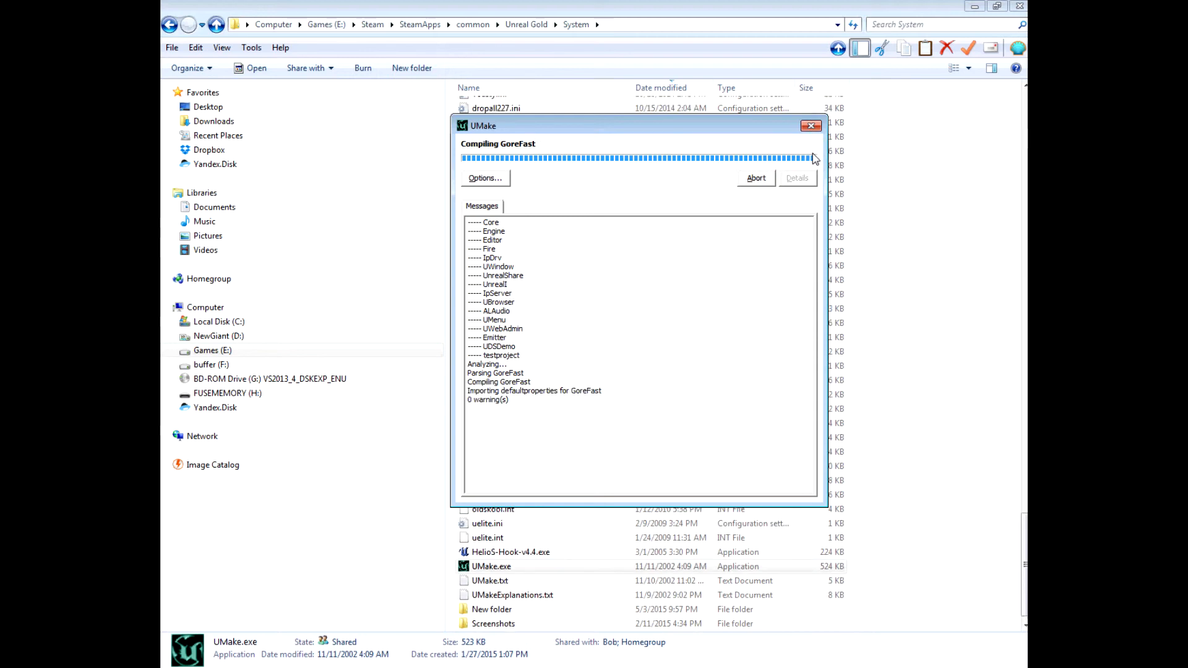
{"action": "left_click_drag", "start_coordinate": [612, 391], "coordinate": [455, 388]}
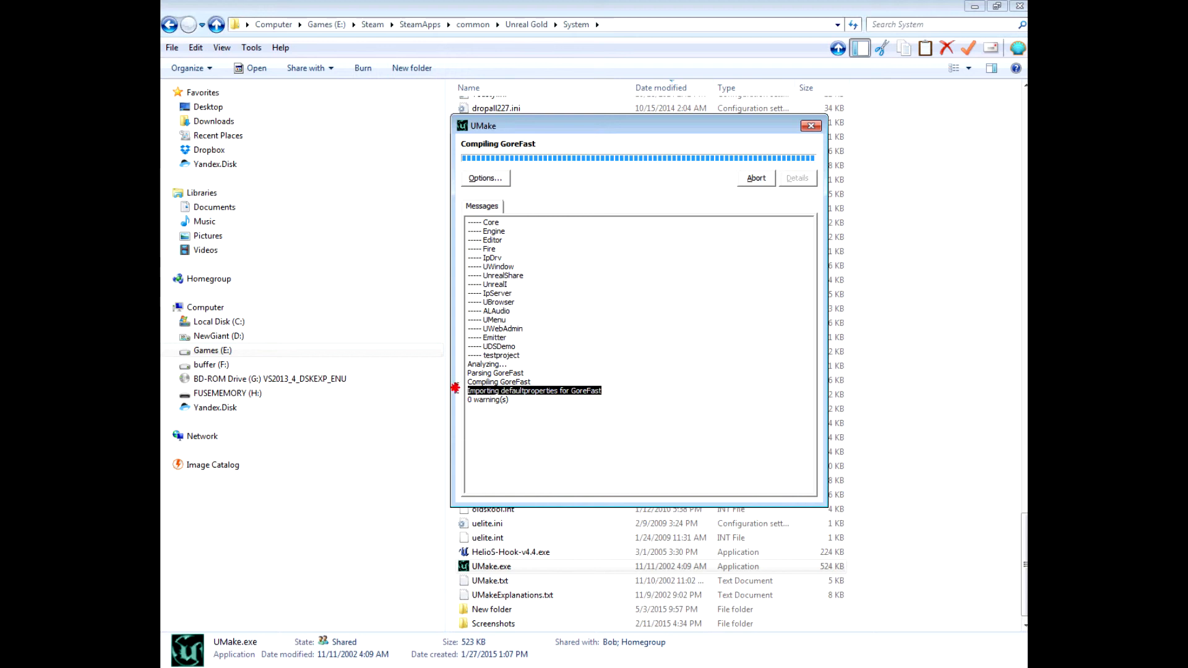
Step: Close UMake and launch Unreal Editor from the Unreal Gold System folder
{"action": "left_click", "coordinate": [652, 311]}
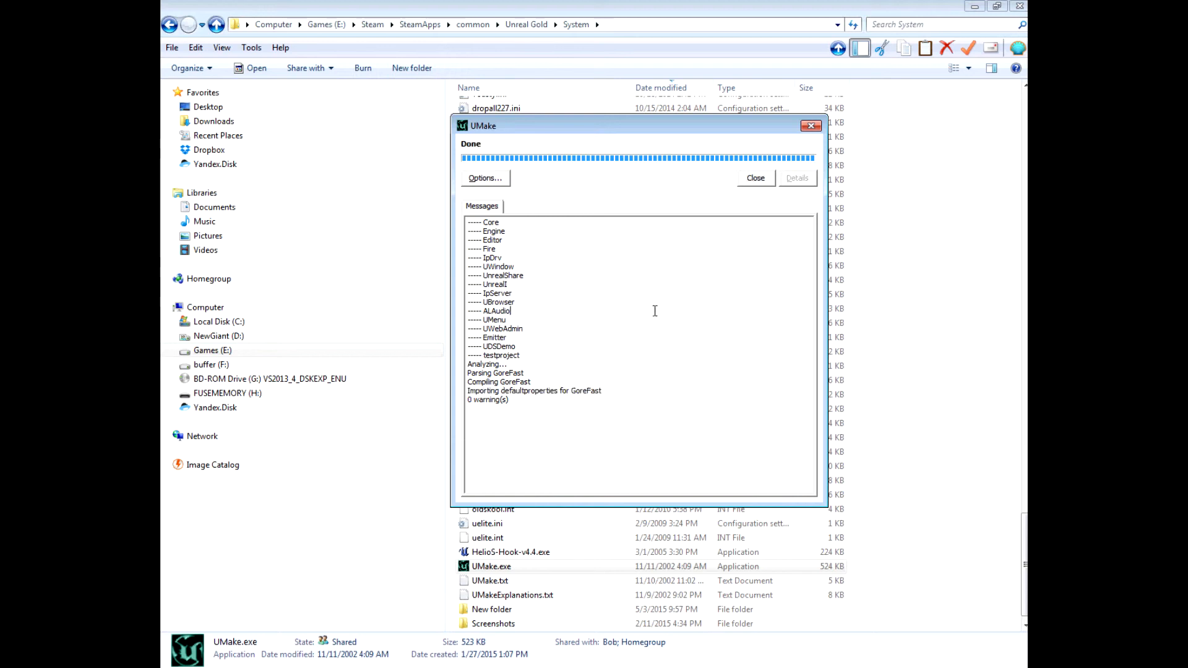
{"action": "left_click", "coordinate": [810, 126]}
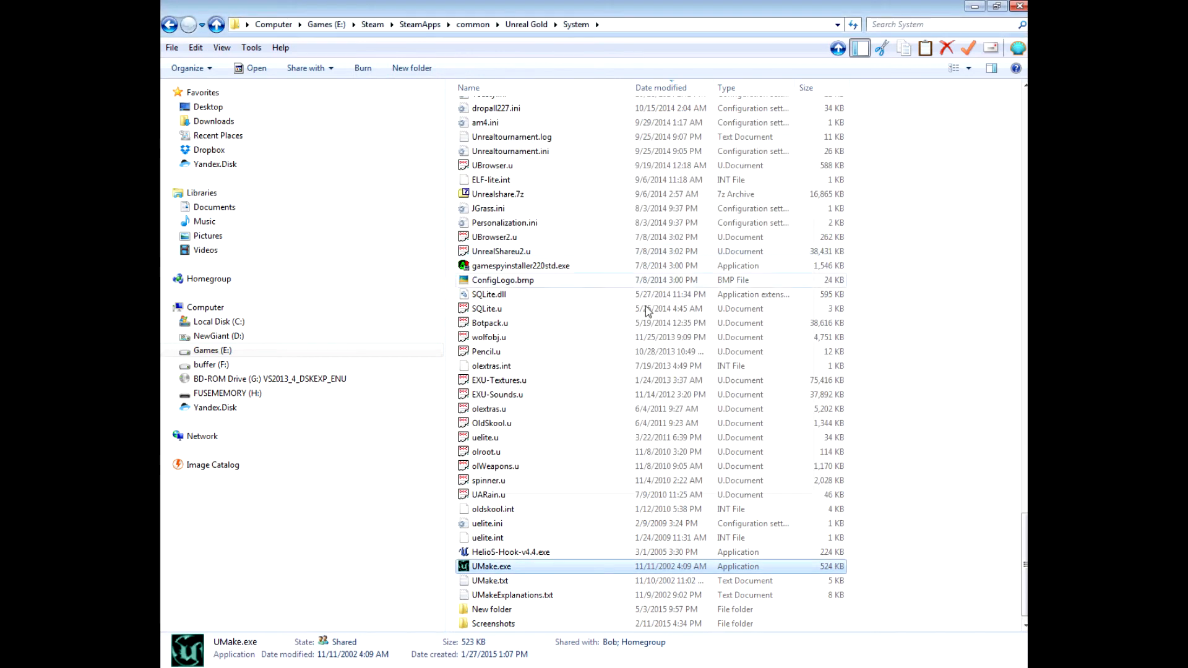
{"action": "left_click", "coordinate": [581, 294]}
{"action": "scroll", "coordinate": [585, 334], "scroll_direction": "down", "scroll_amount": 1}
{"action": "scroll", "coordinate": [585, 321], "scroll_direction": "up", "scroll_amount": 9}
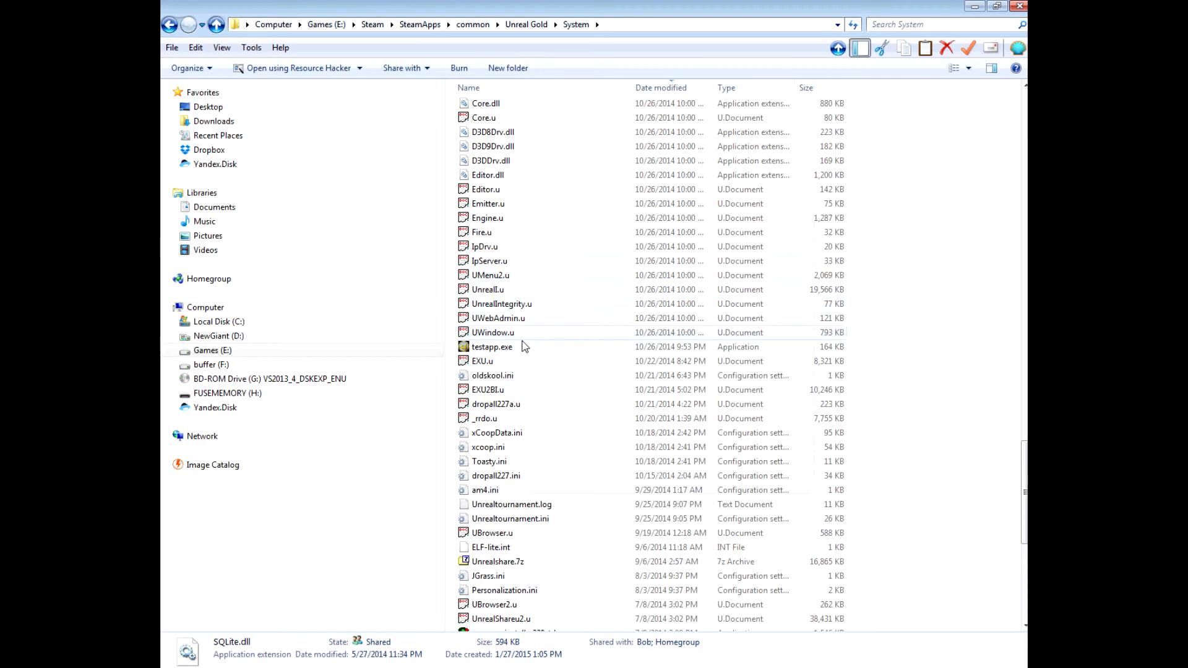
{"action": "scroll", "coordinate": [526, 309], "scroll_direction": "up", "scroll_amount": 8}
{"action": "double_click", "coordinate": [485, 118]}
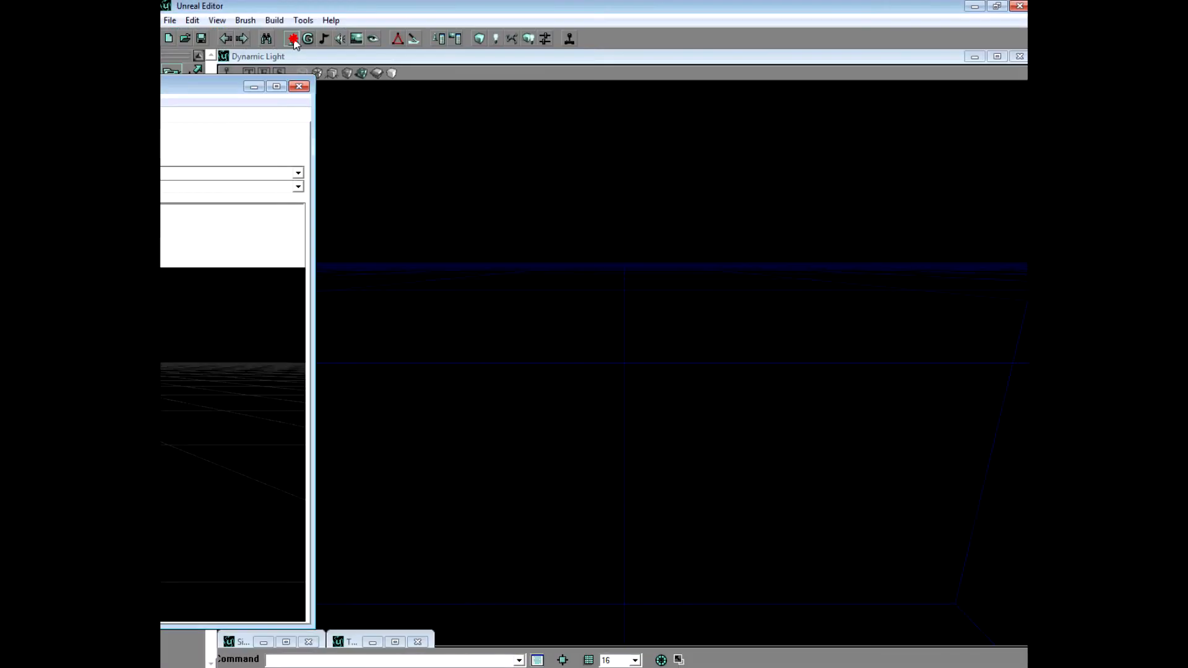
Step: Open the testproject.u class package through the actor class browser
{"action": "left_click", "coordinate": [293, 39]}
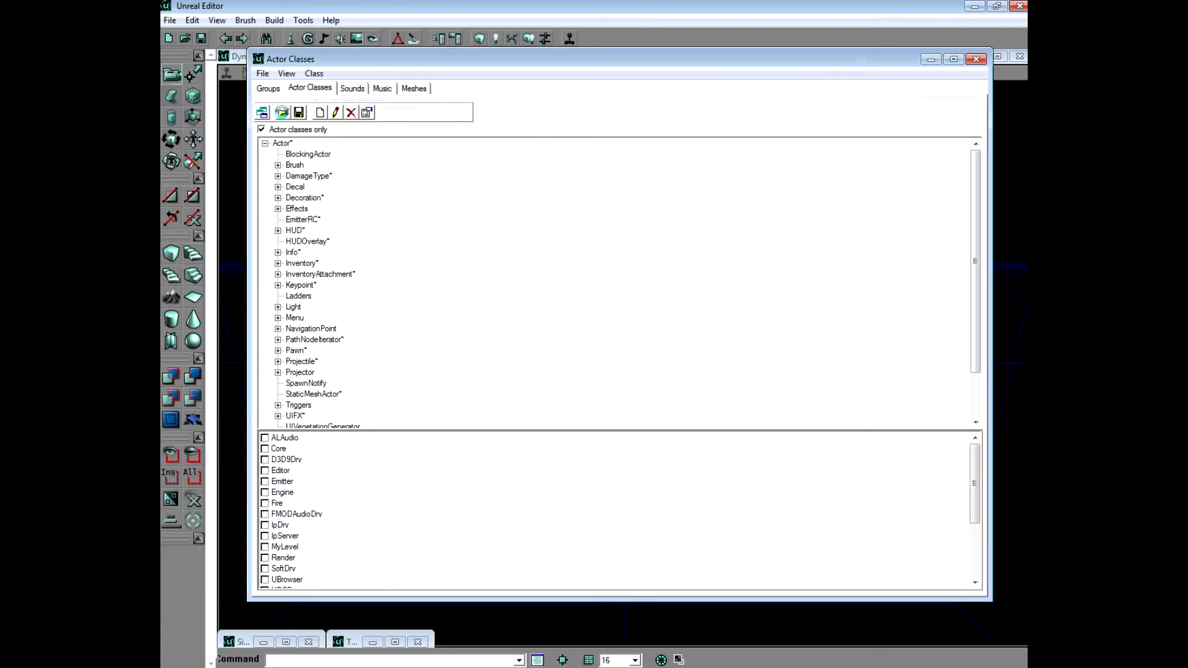
{"action": "left_click", "coordinate": [281, 112]}
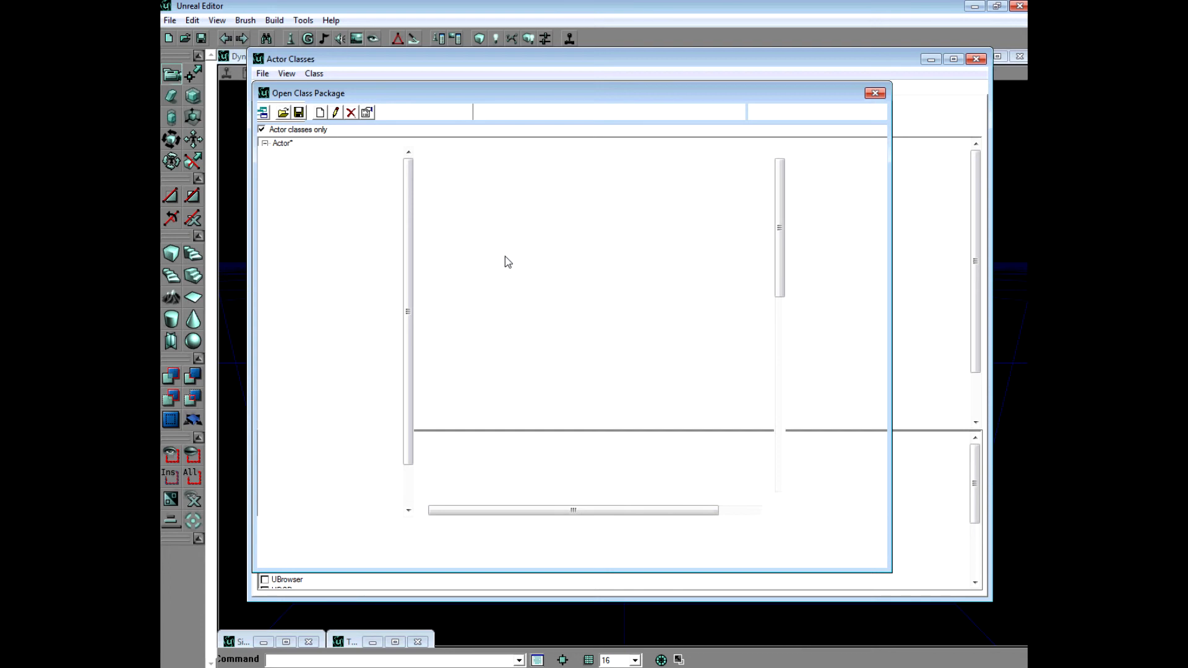
{"action": "left_click", "coordinate": [499, 303]}
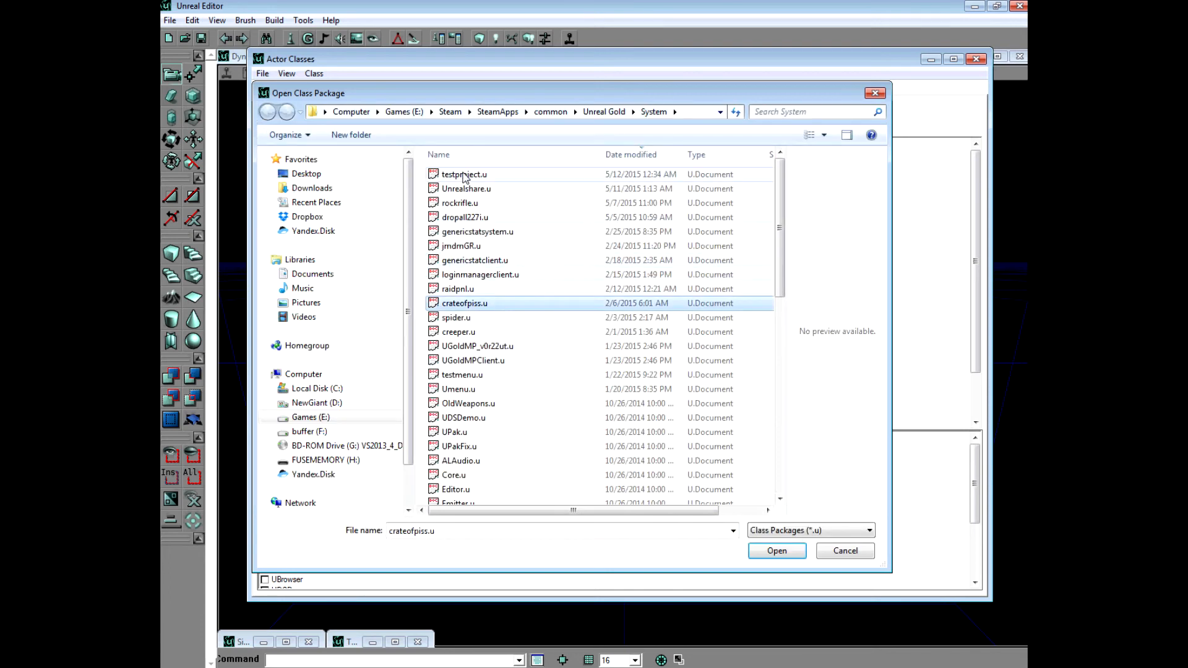
{"action": "double_click", "coordinate": [463, 173]}
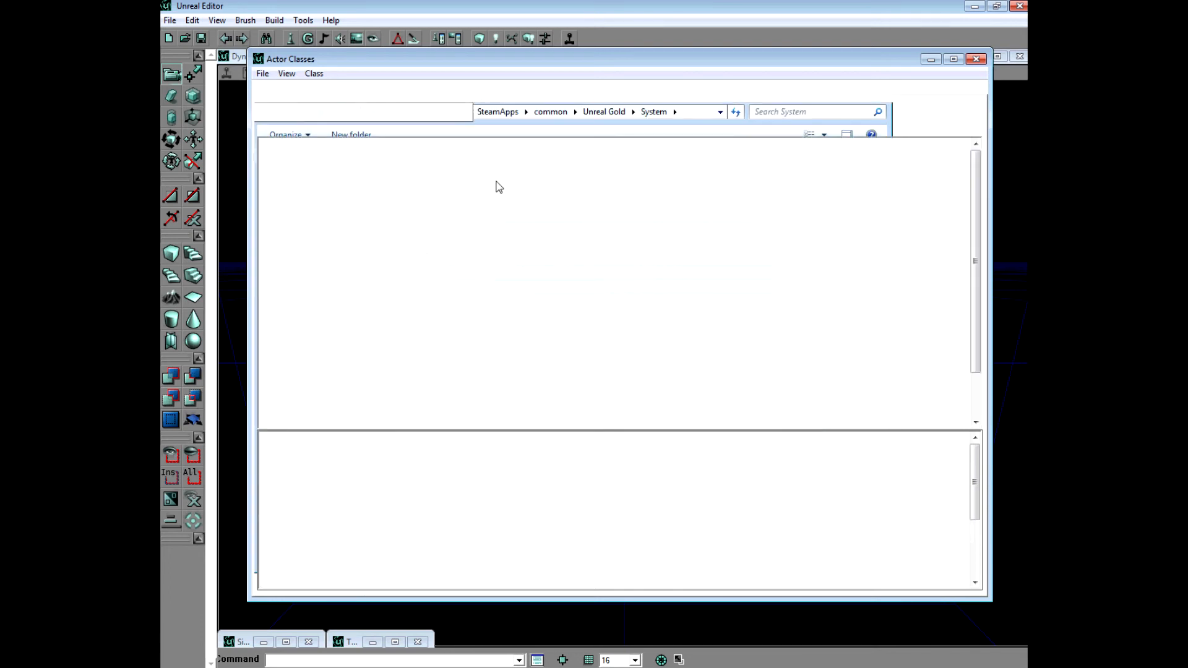
Step: Show the testproject package's GingerFast mesh in the mesh browser and view it up close
{"action": "left_click", "coordinate": [414, 88]}
{"action": "left_click", "coordinate": [346, 144]}
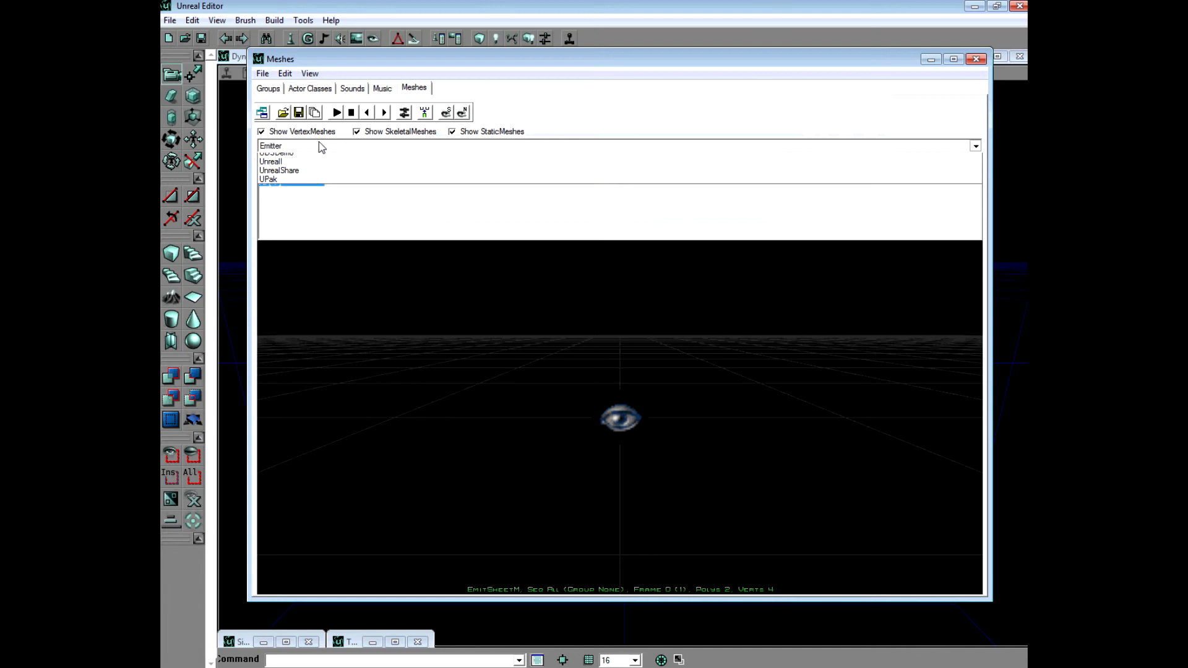
{"action": "left_click", "coordinate": [304, 167]}
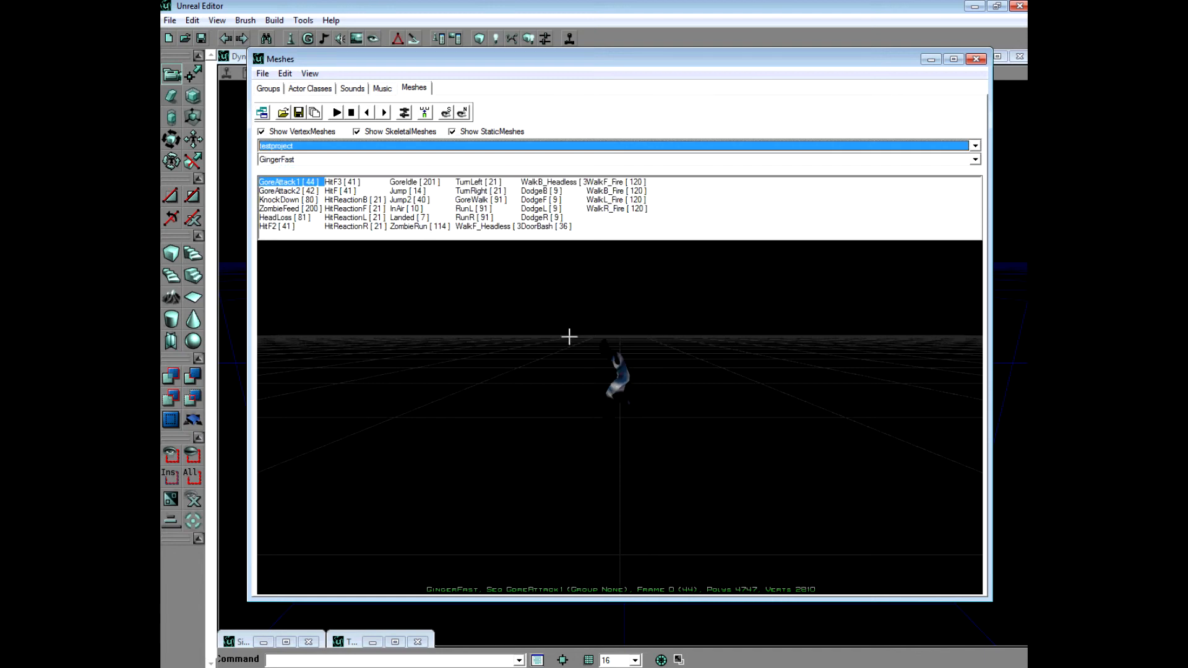
{"action": "left_click_drag", "start_coordinate": [569, 337], "coordinate": [572, 272]}
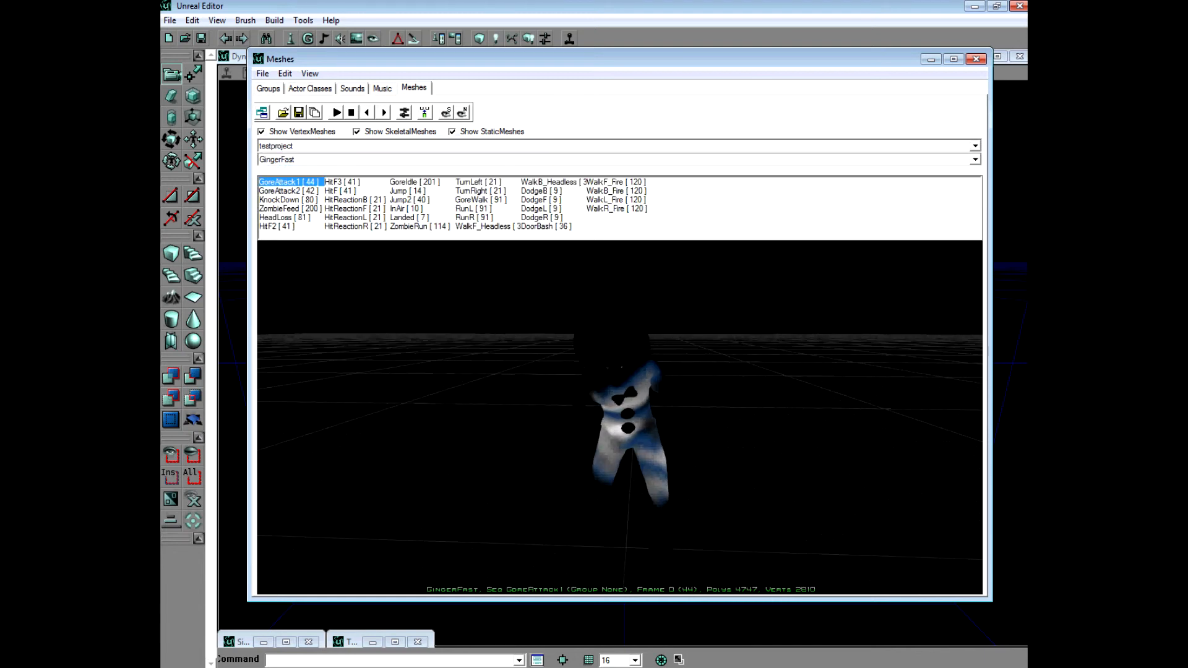
Step: Play the GoreAttack1 sequence on the GingerFast mesh, view it from another angle, and stop playback
{"action": "left_click", "coordinate": [336, 113]}
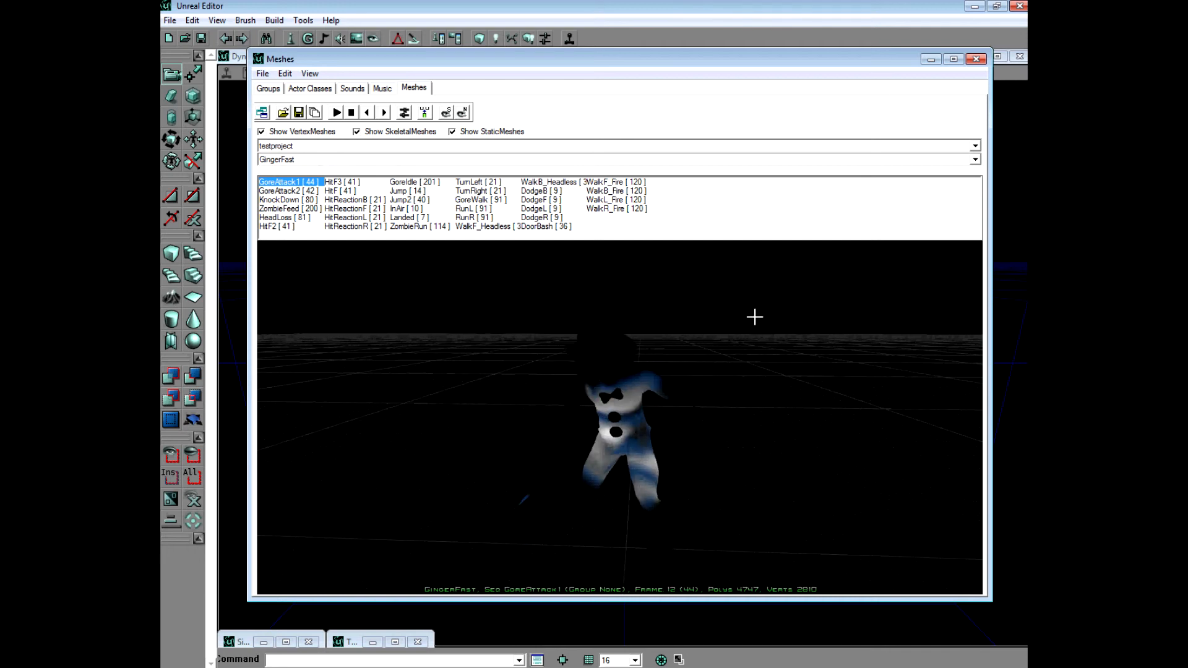
{"action": "left_click_drag", "start_coordinate": [774, 328], "coordinate": [743, 359]}
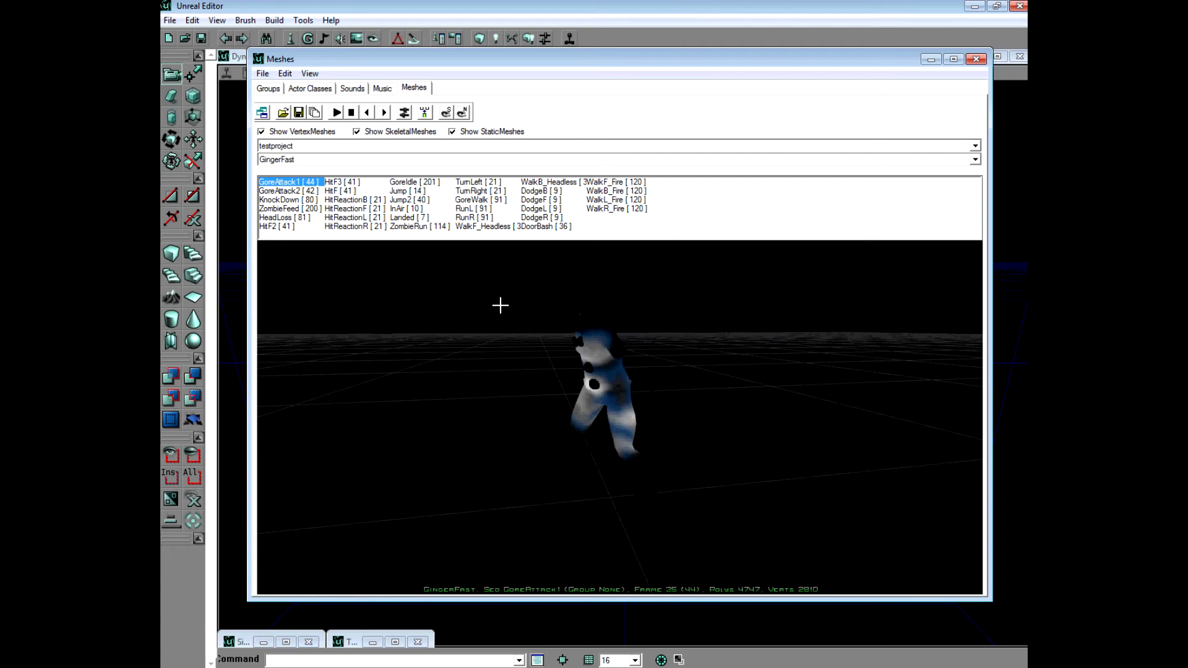
{"action": "left_click", "coordinate": [352, 112]}
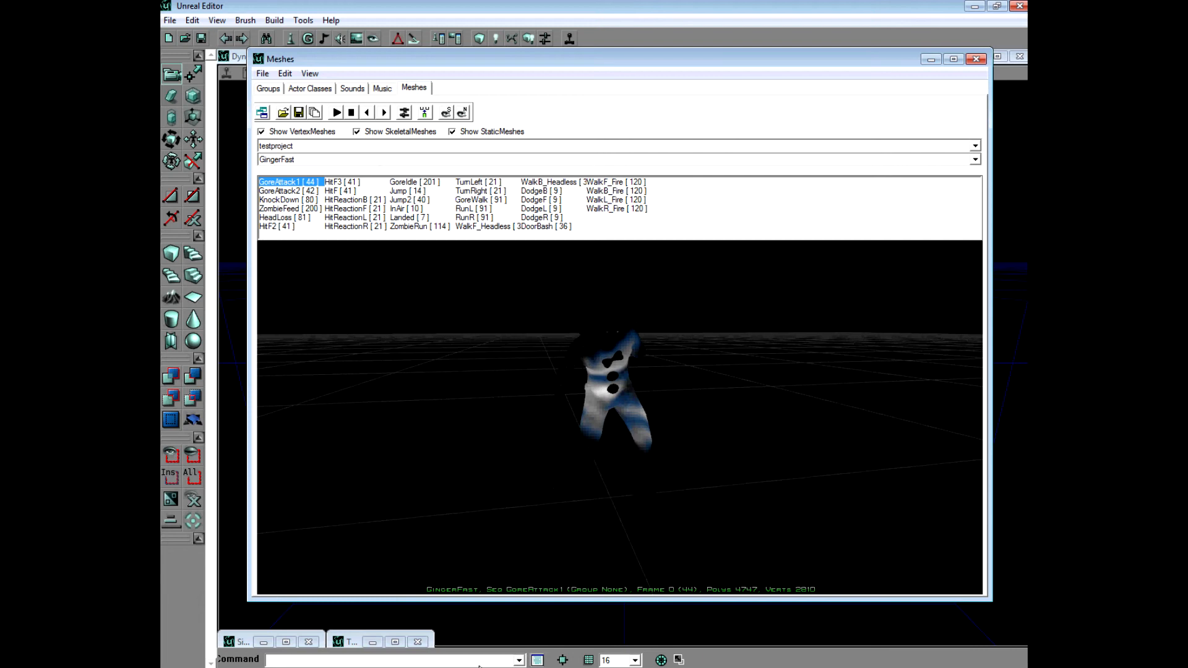
{"action": "left_click_drag", "start_coordinate": [570, 522], "coordinate": [570, 495]}
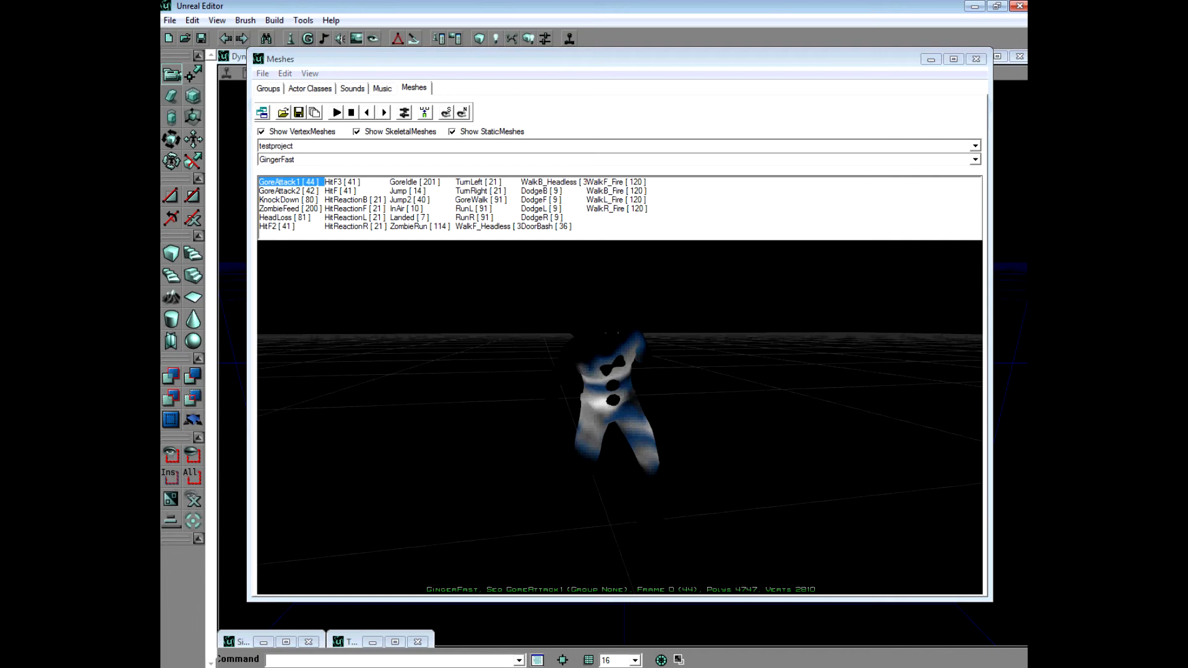
Step: Switch to the Killing Floor editor, check GingerFast's skin material path, and display the KF_Specimens_Trip_XMAS_T texture package
{"action": "left_click", "coordinate": [422, 665]}
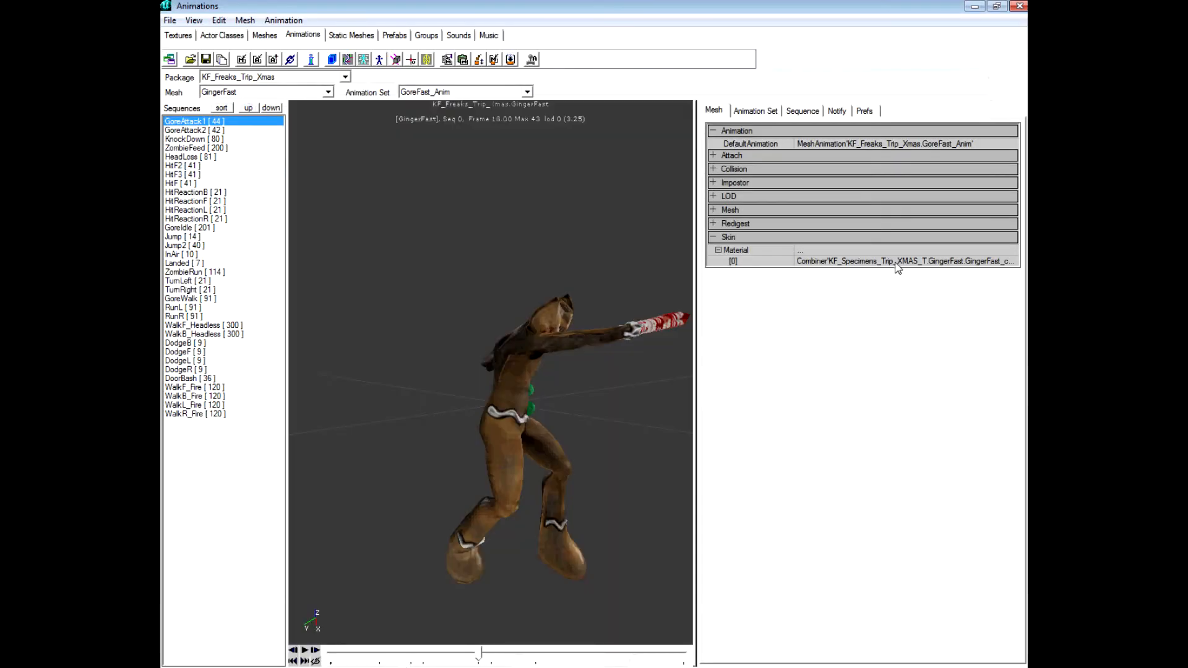
{"action": "left_click", "coordinate": [844, 261]}
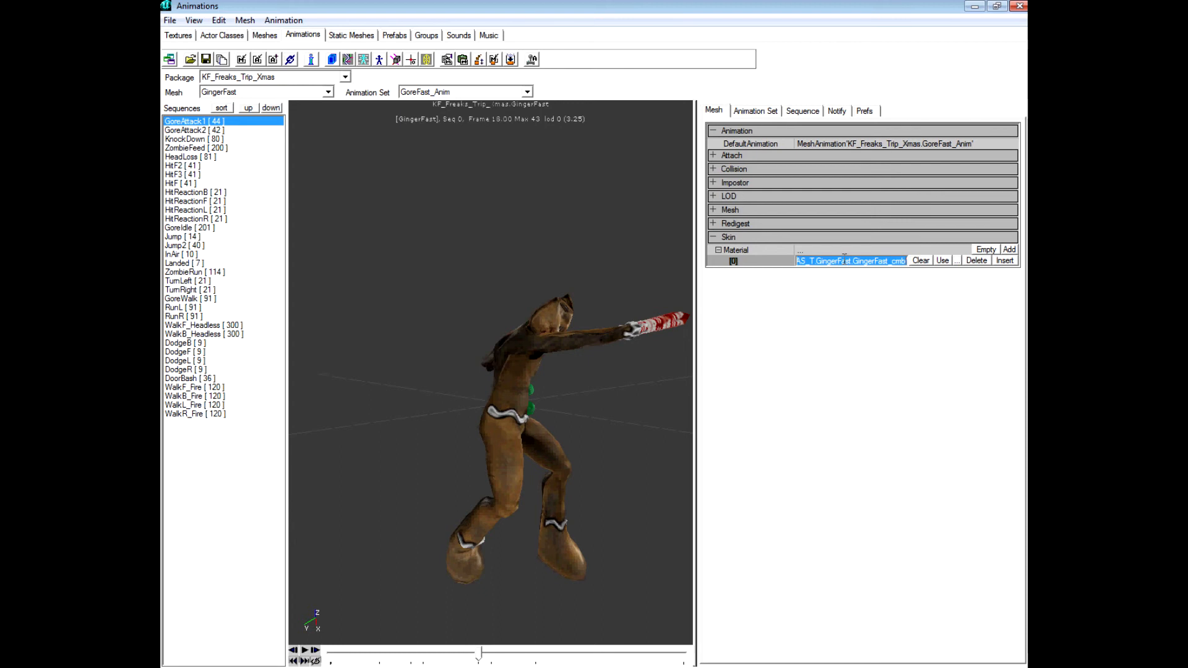
{"action": "left_click", "coordinate": [179, 36]}
{"action": "left_click", "coordinate": [242, 99]}
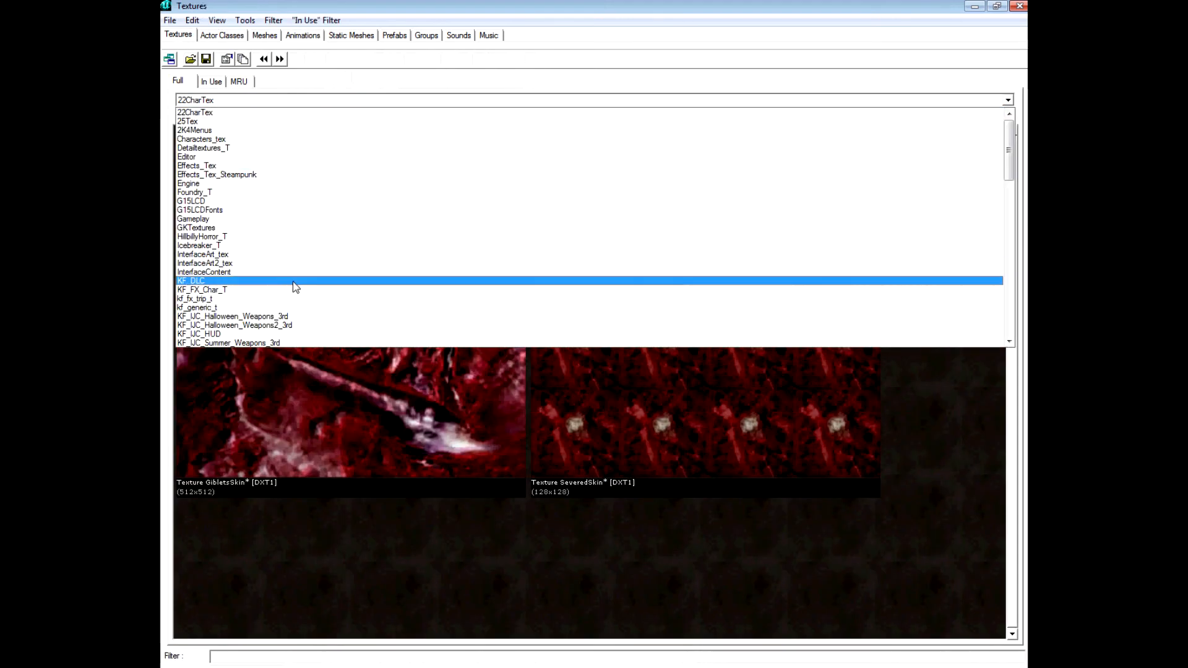
{"action": "scroll", "coordinate": [278, 223], "scroll_direction": "down", "scroll_amount": 7}
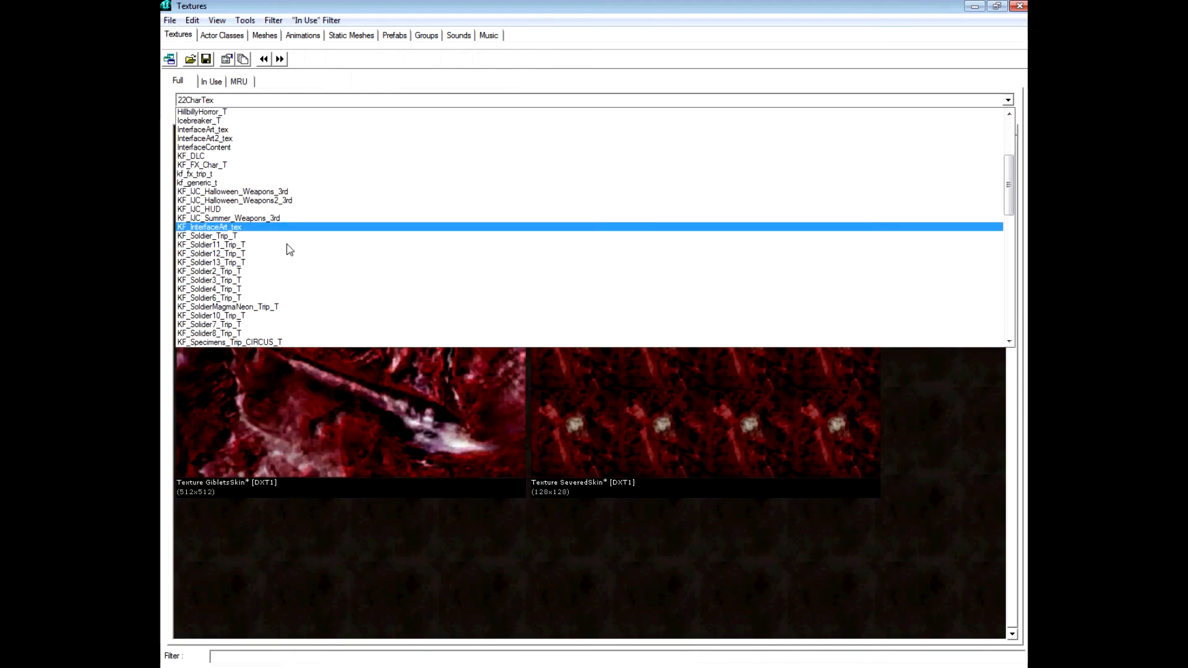
{"action": "scroll", "coordinate": [293, 256], "scroll_direction": "down", "scroll_amount": 1}
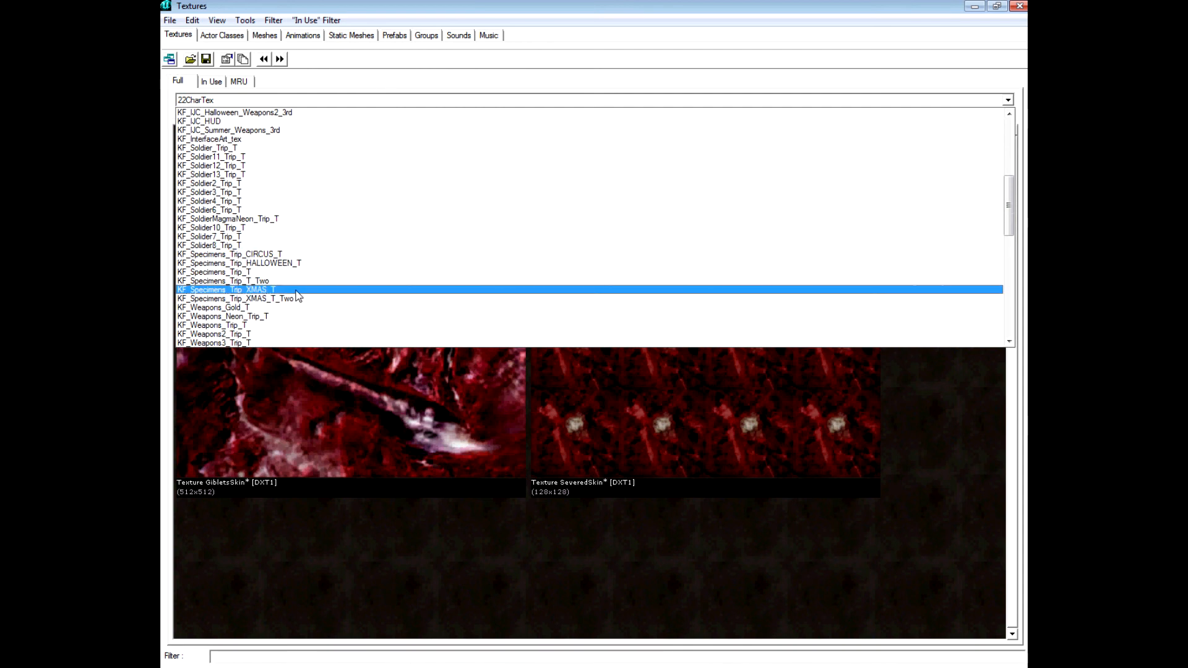
{"action": "left_click", "coordinate": [296, 290]}
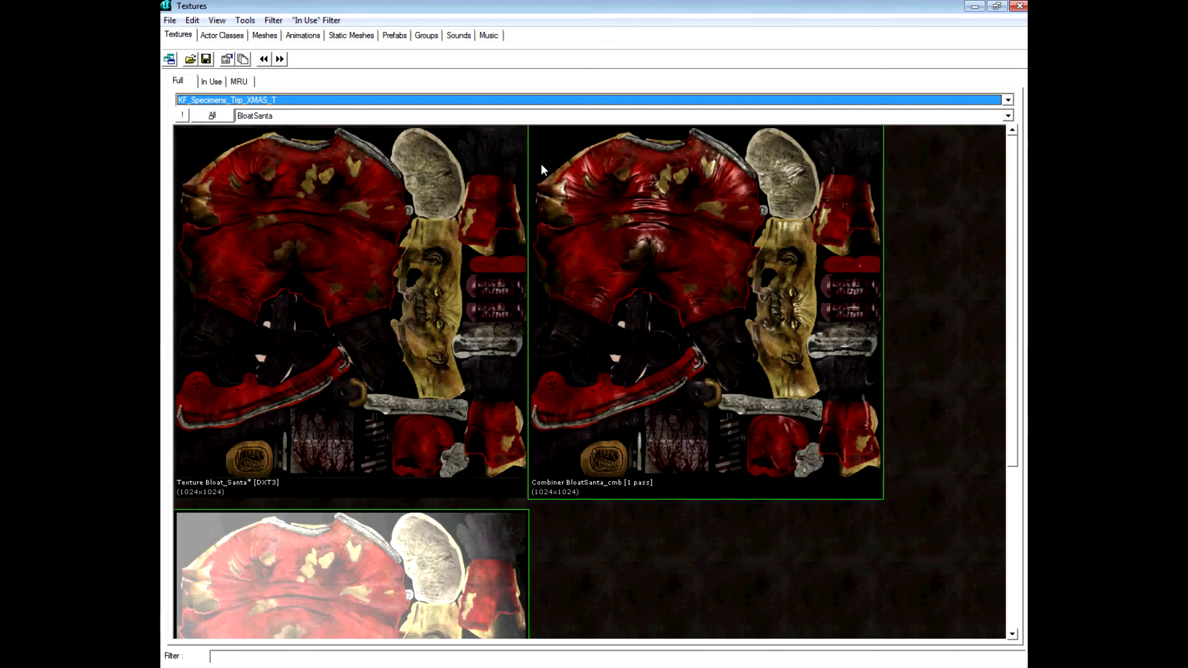
Step: Recheck the skin material's full path and display the GingerFast texture group to examine its texture and combiners
{"action": "left_click", "coordinate": [302, 35]}
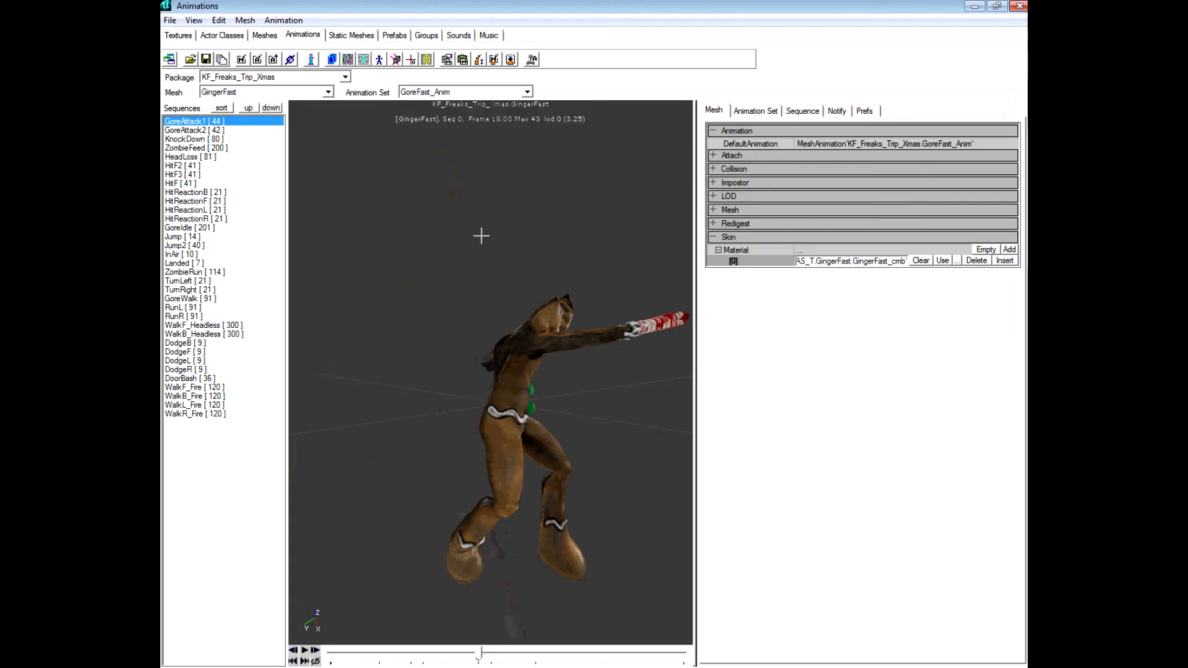
{"action": "left_click", "coordinate": [831, 261]}
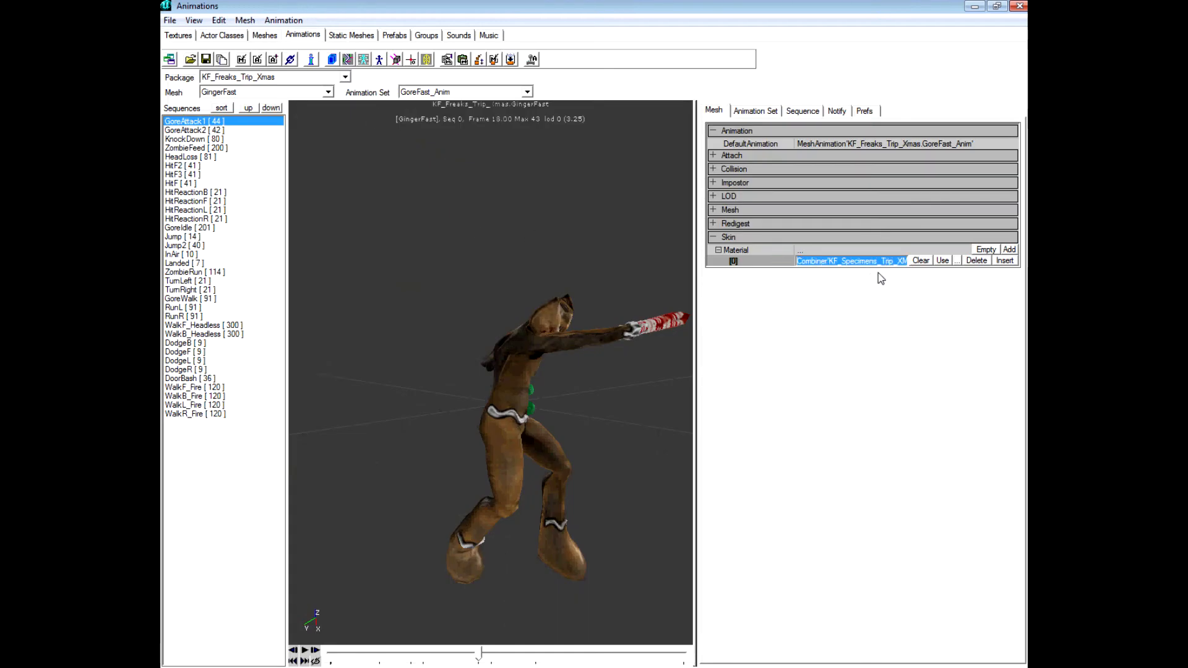
{"action": "left_click_drag", "start_coordinate": [897, 261], "coordinate": [908, 260]}
{"action": "left_click", "coordinate": [178, 35]}
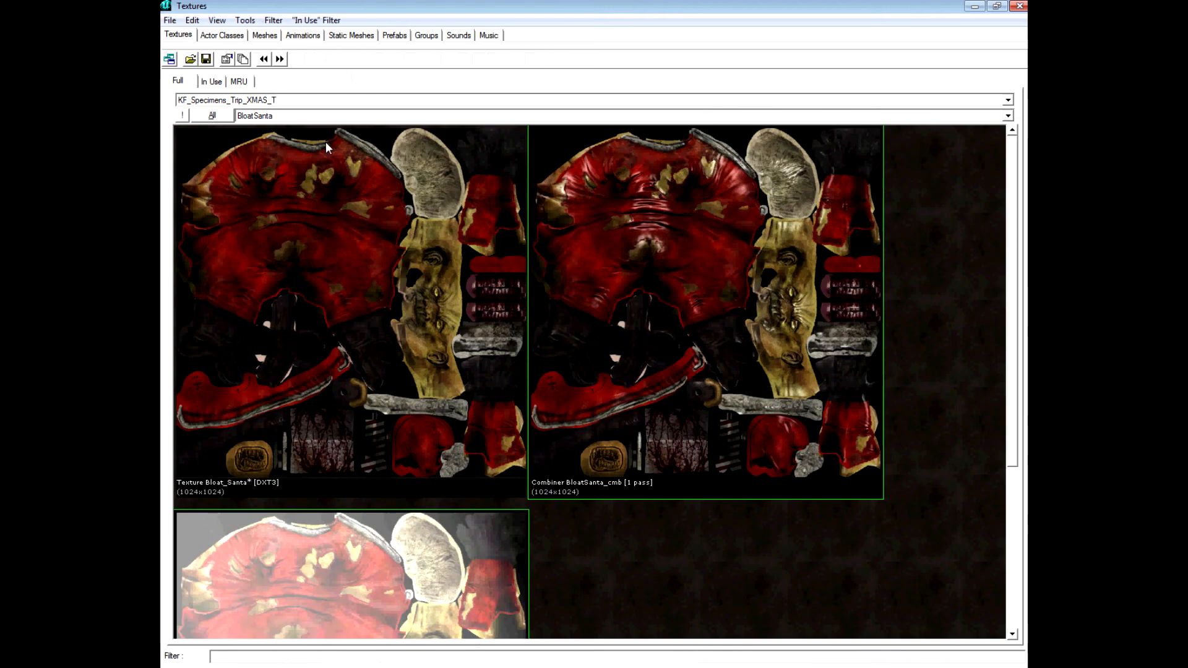
{"action": "left_click", "coordinate": [288, 117]}
{"action": "left_click", "coordinate": [266, 154]}
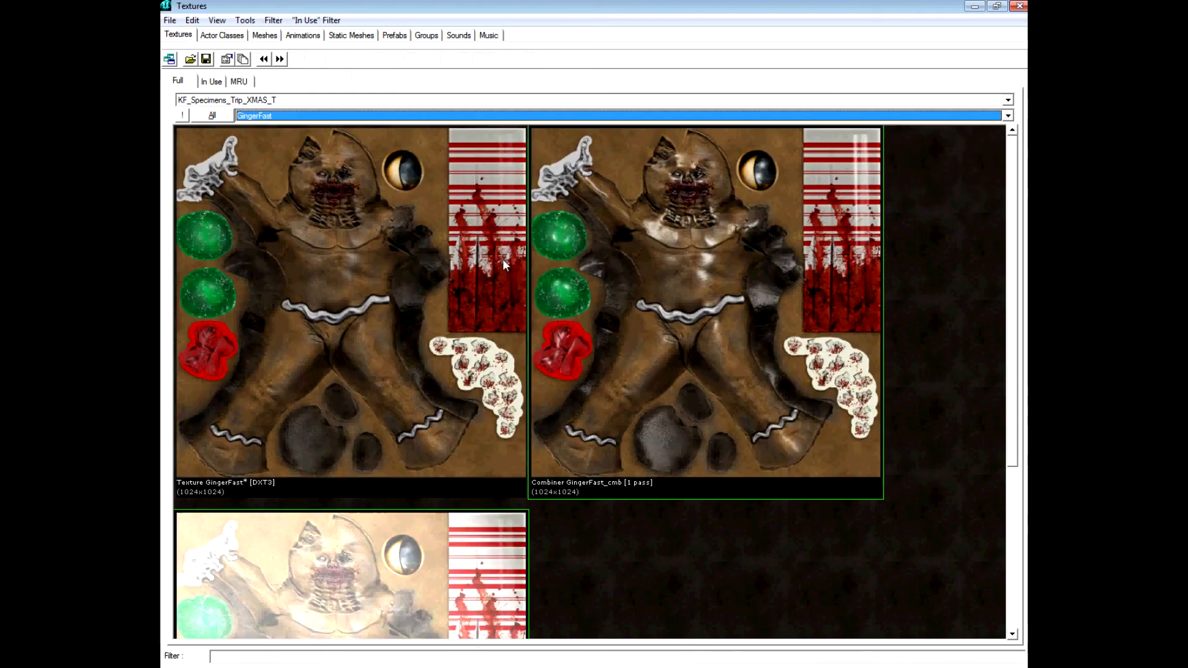
{"action": "left_click_drag", "start_coordinate": [1019, 248], "coordinate": [1024, 441]}
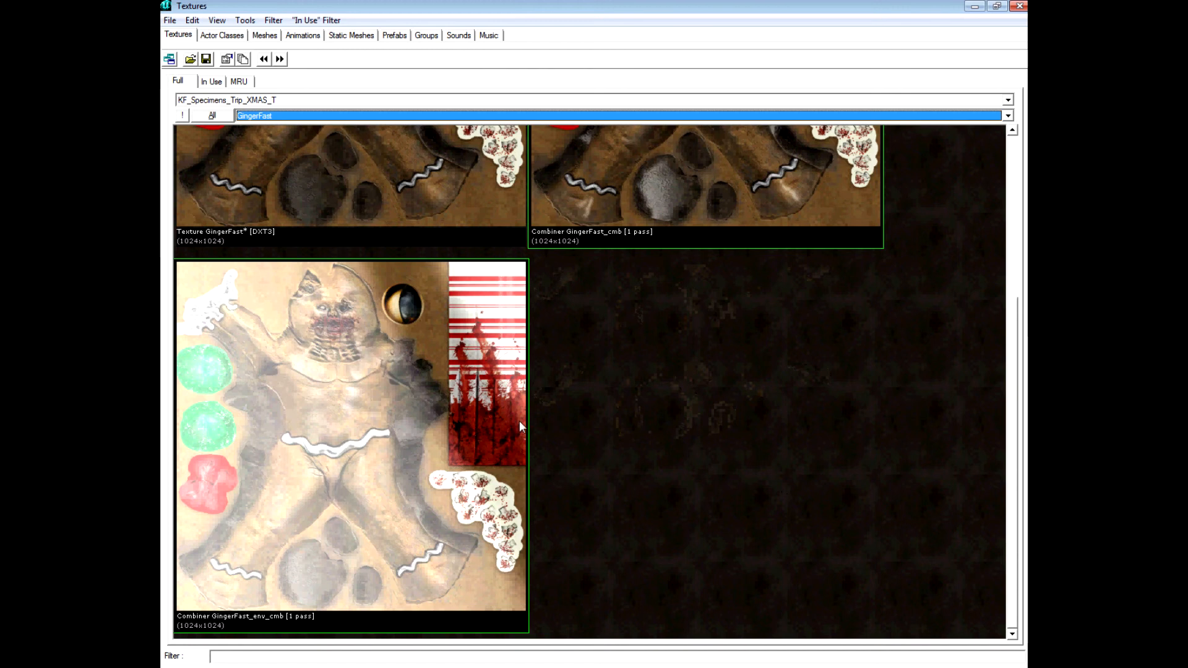
{"action": "scroll", "coordinate": [1017, 365], "scroll_direction": "up", "scroll_amount": 3}
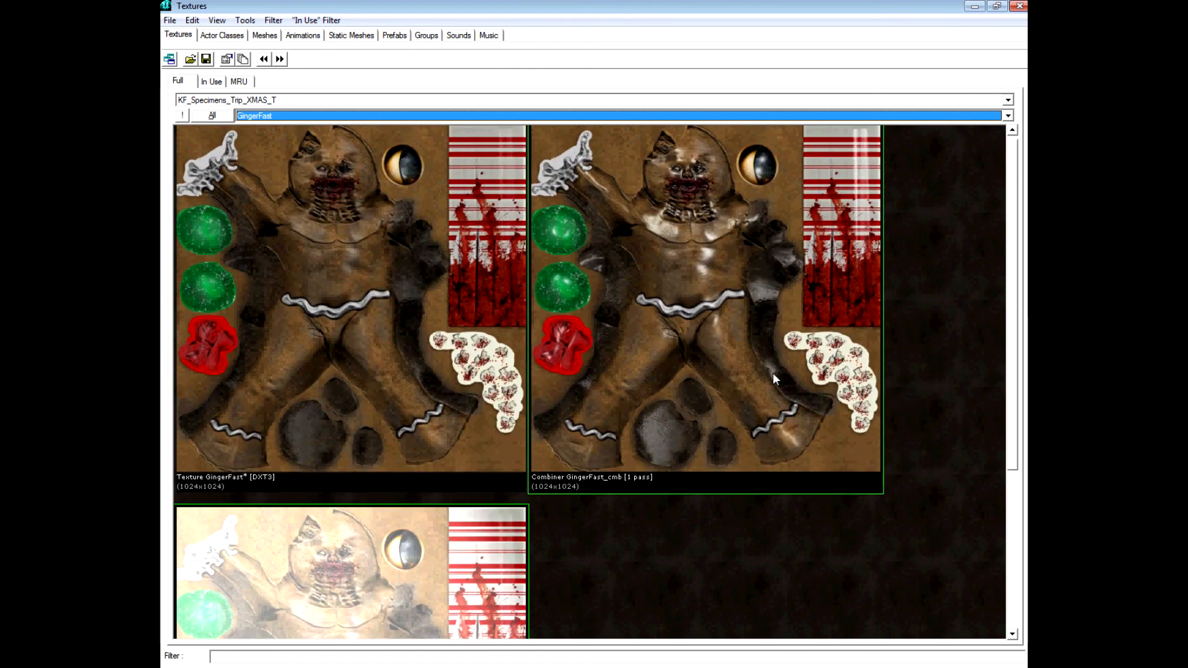
Step: Try to export the base GingerFast texture as GingerFast.dds into the umodel\tutorial folder on drive D
{"action": "left_click", "coordinate": [261, 477]}
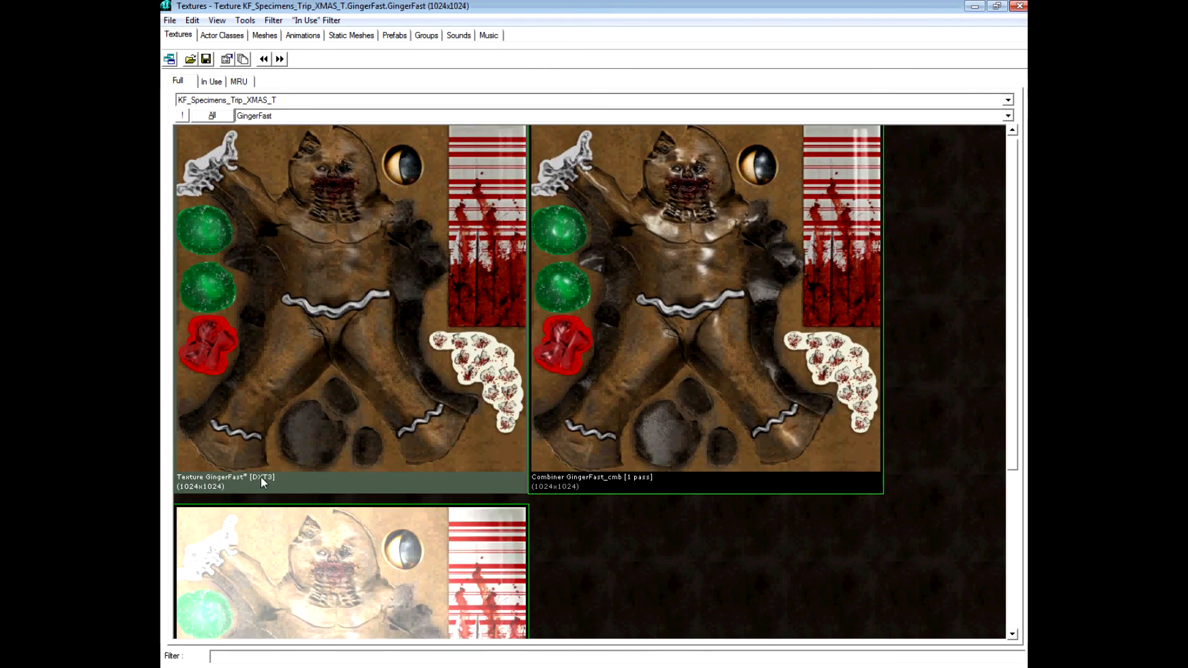
{"action": "right_click", "coordinate": [367, 333]}
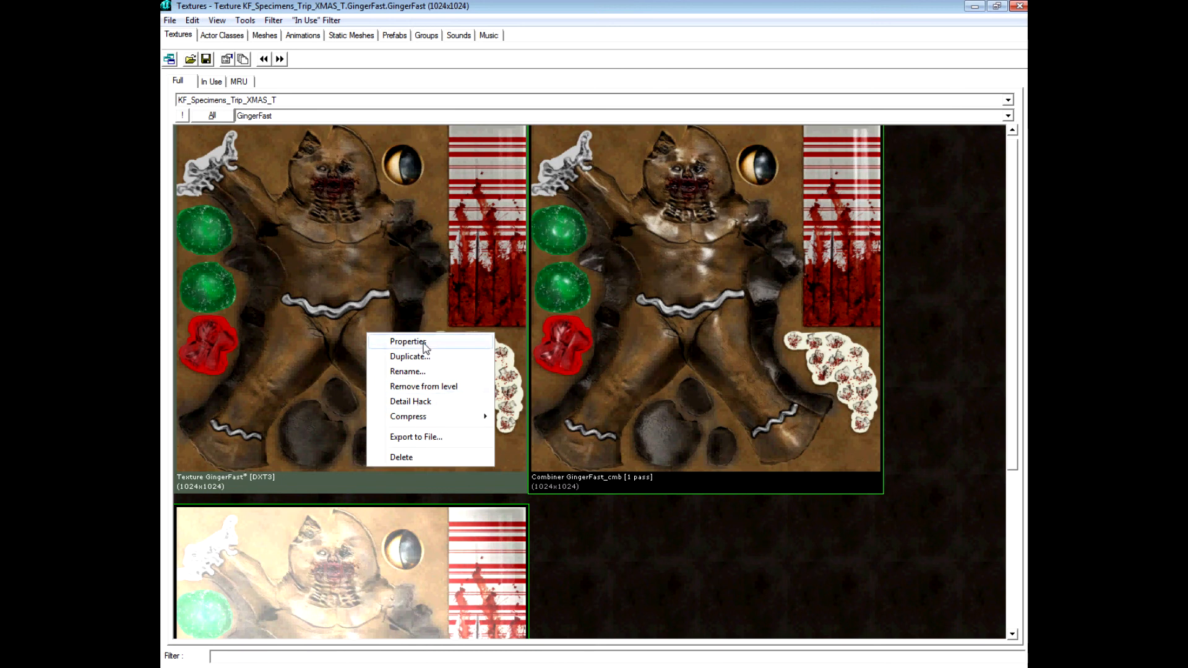
{"action": "left_click", "coordinate": [430, 437]}
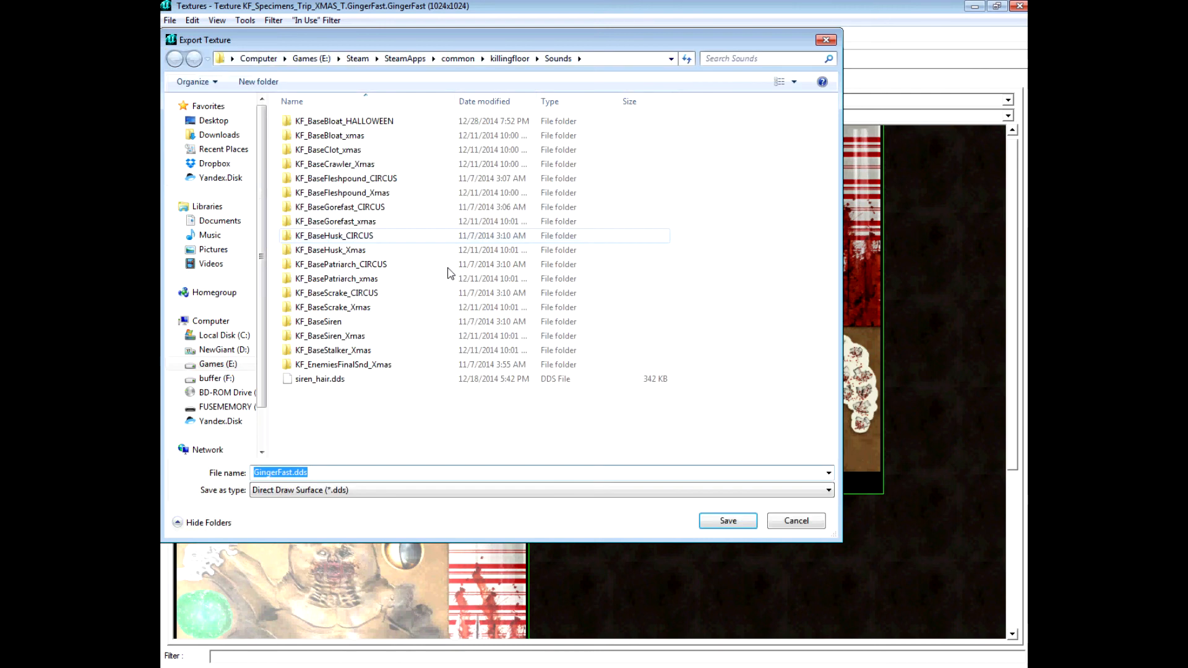
{"action": "left_click", "coordinate": [217, 349]}
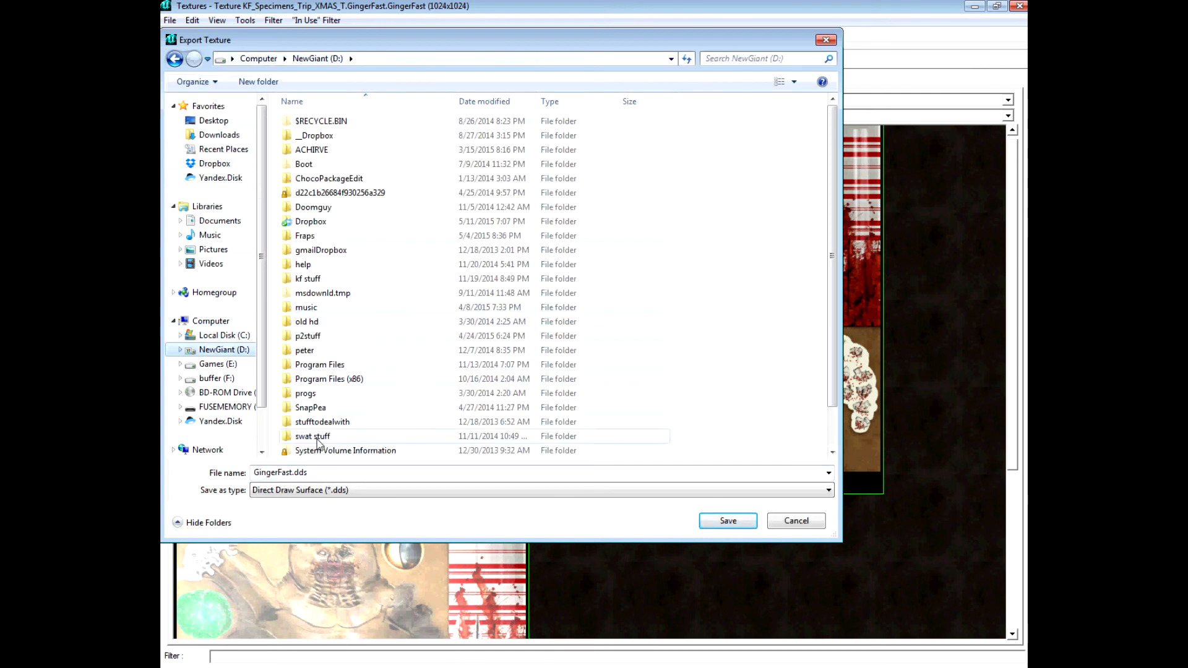
{"action": "scroll", "coordinate": [323, 418], "scroll_direction": "down", "scroll_amount": 1}
{"action": "left_click", "coordinate": [324, 422]}
{"action": "double_click", "coordinate": [324, 422]}
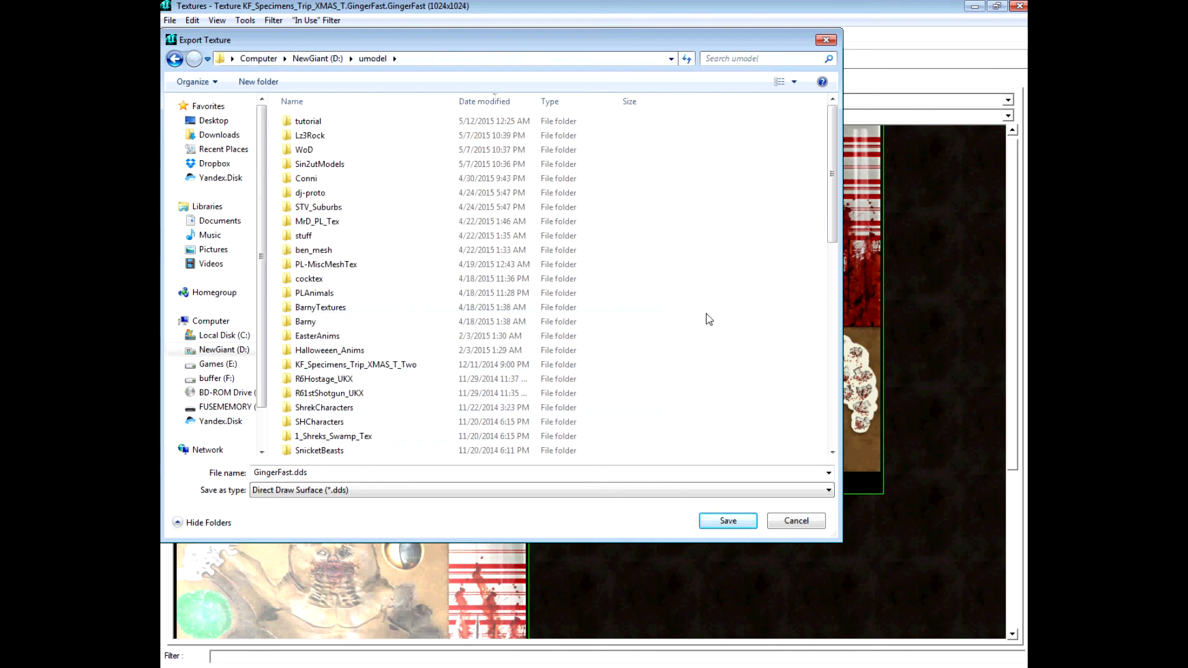
{"action": "double_click", "coordinate": [310, 122]}
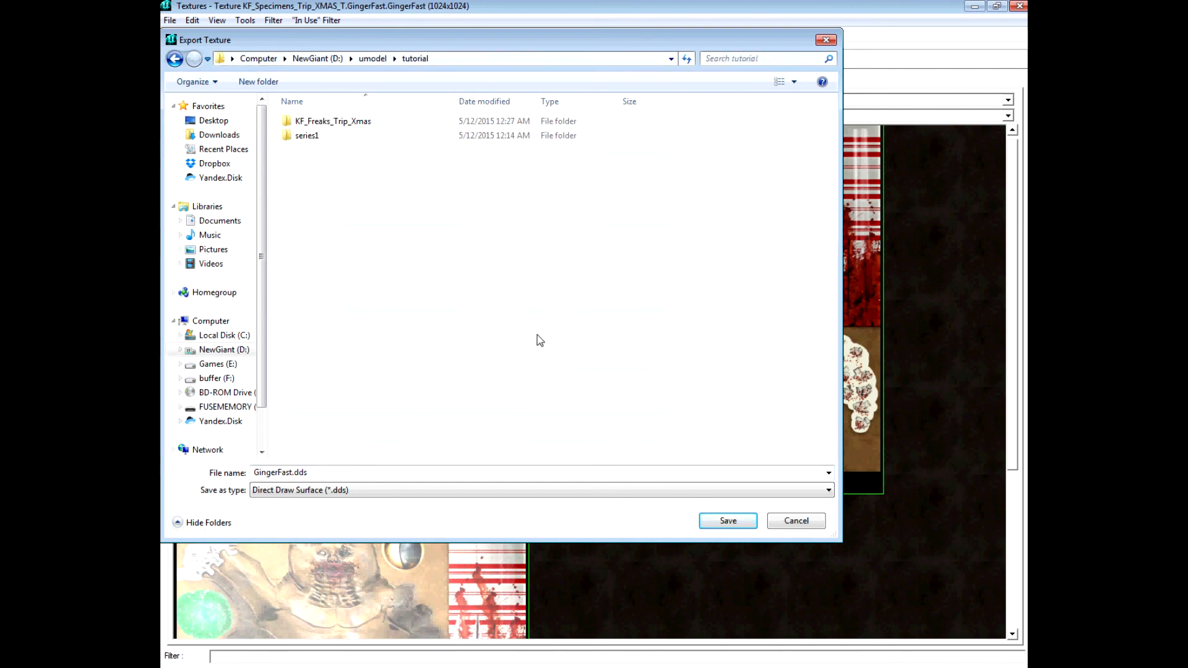
{"action": "double_click", "coordinate": [351, 473]}
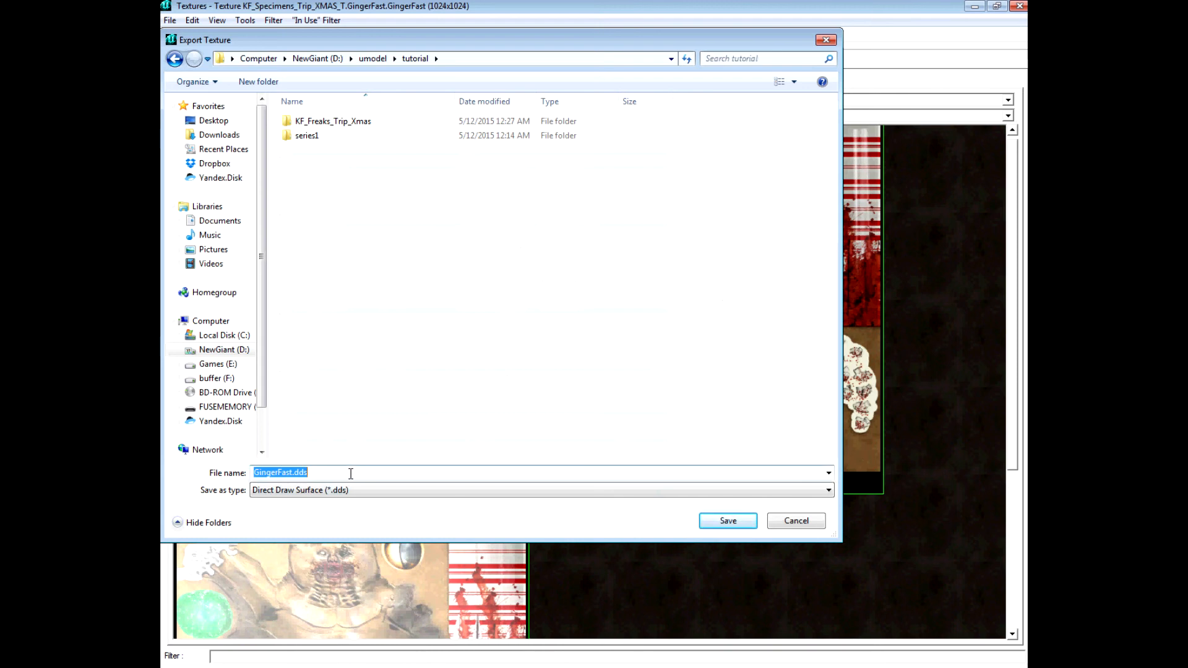
{"action": "left_click", "coordinate": [796, 521]}
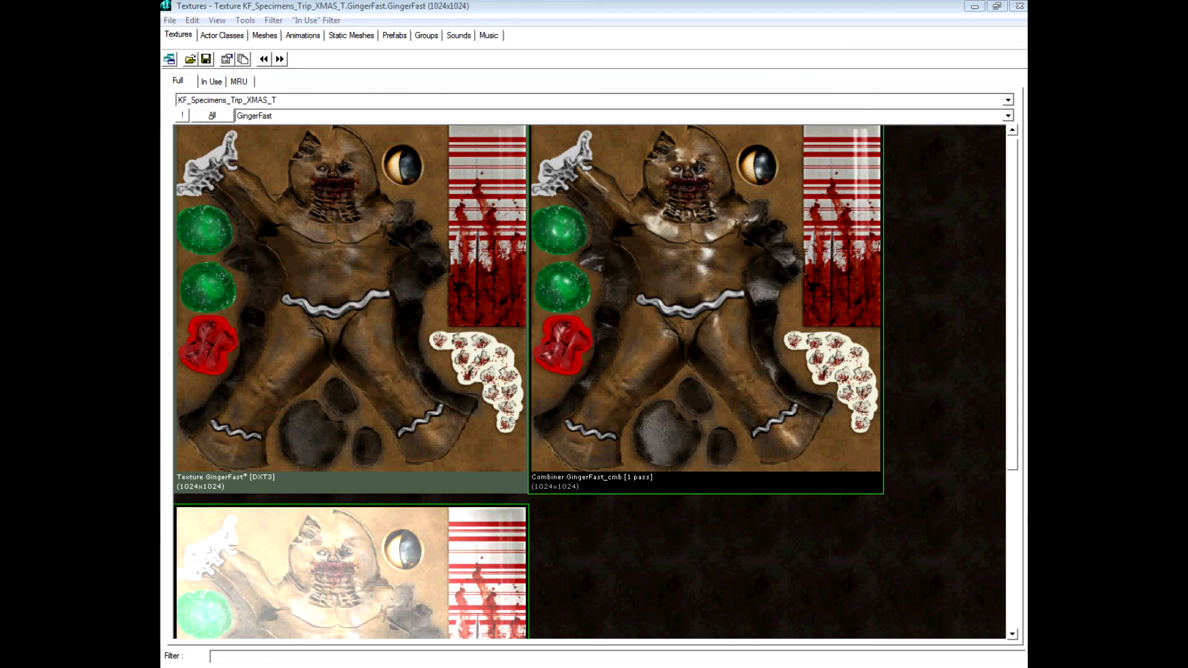
Step: Switch to umodel GUI, set the package directory to Killing Floor's Textures folder, and export the KF_Specimens_Trip_XMAS_T.utx package
{"action": "left_click", "coordinate": [486, 605]}
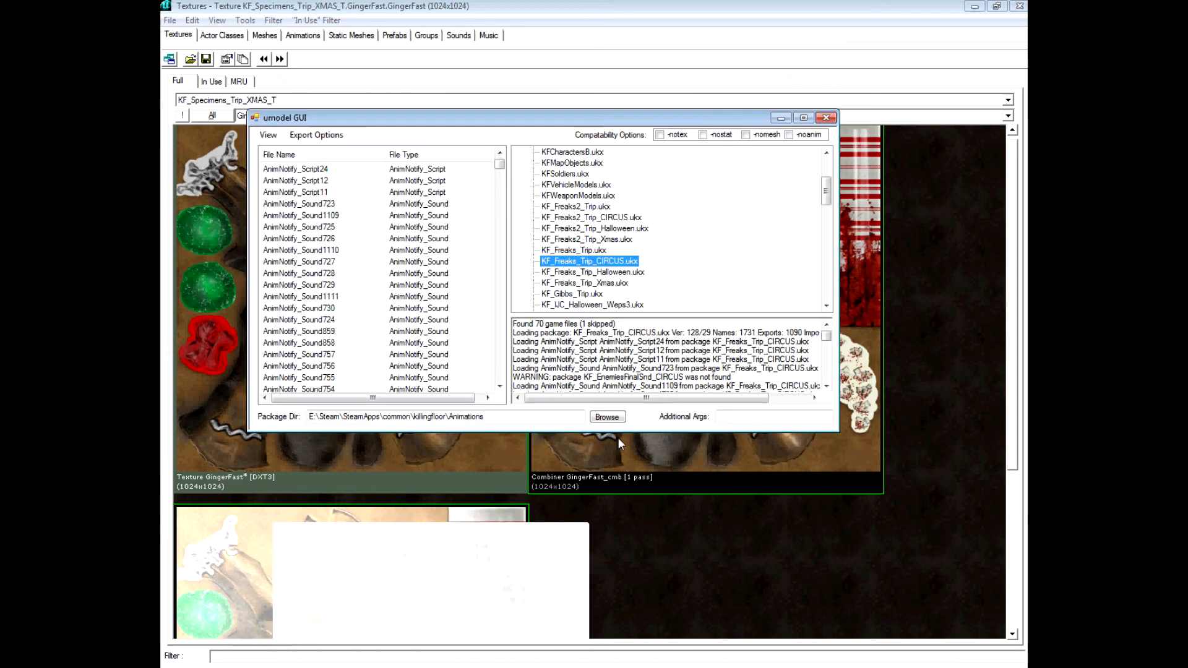
{"action": "scroll", "coordinate": [657, 237], "scroll_direction": "up", "scroll_amount": 10}
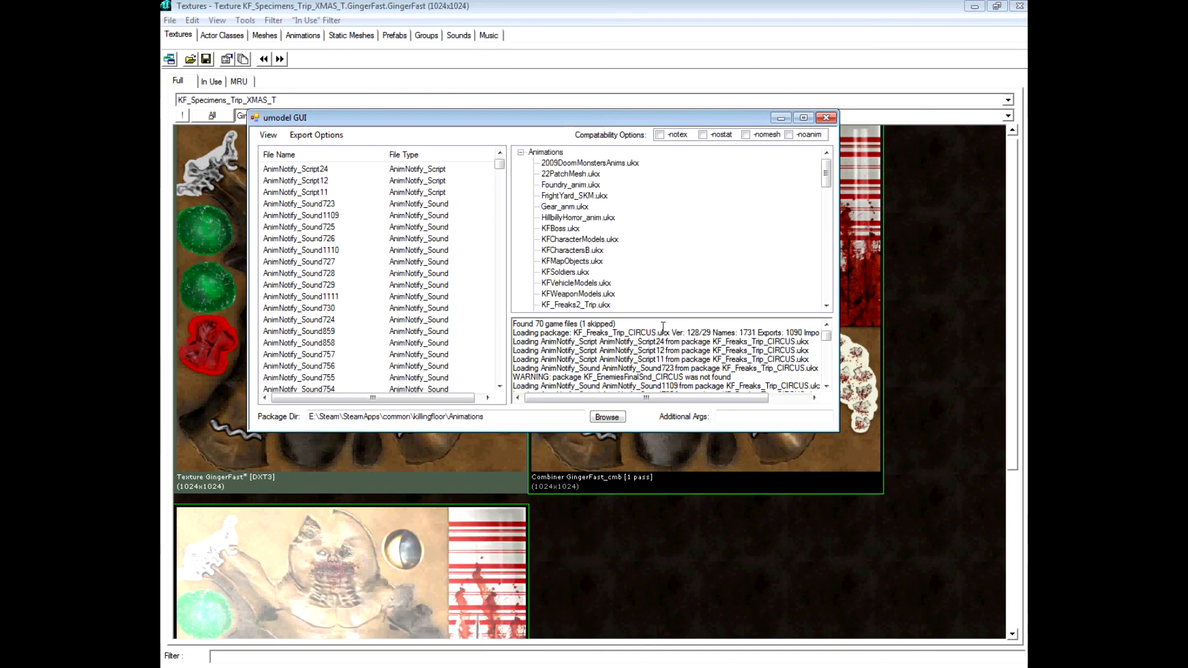
{"action": "left_click", "coordinate": [606, 417]}
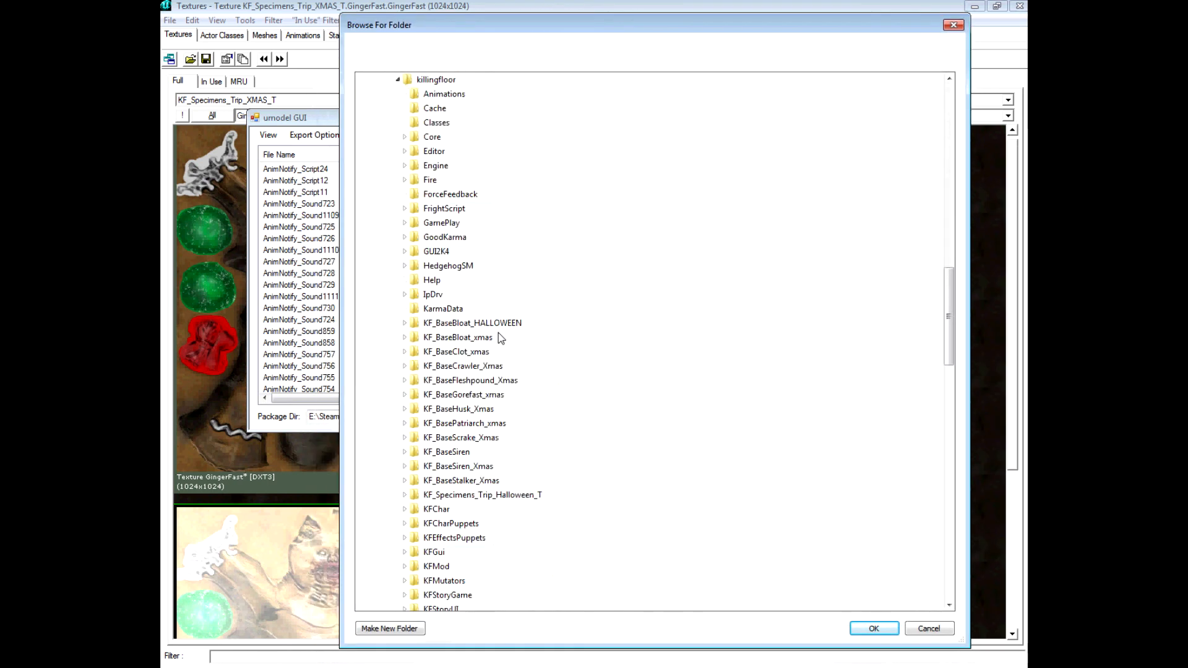
{"action": "scroll", "coordinate": [507, 343], "scroll_direction": "down", "scroll_amount": 6}
{"action": "scroll", "coordinate": [518, 343], "scroll_direction": "up", "scroll_amount": 2}
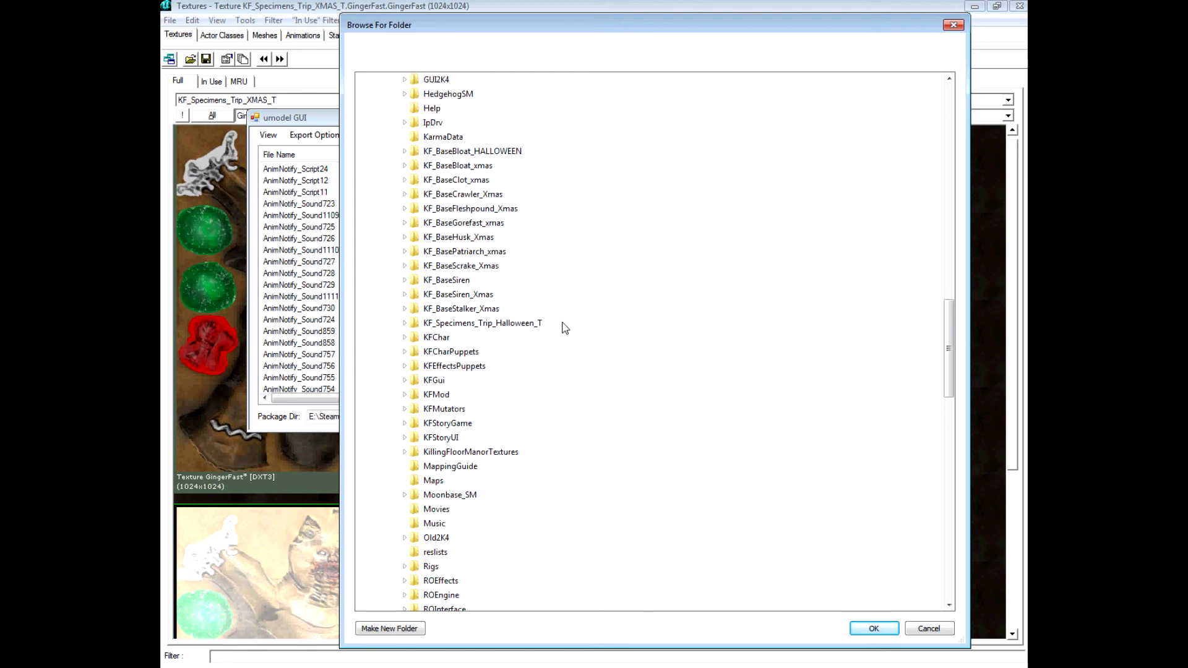
{"action": "scroll", "coordinate": [551, 384], "scroll_direction": "down", "scroll_amount": 4}
{"action": "left_click", "coordinate": [437, 509]}
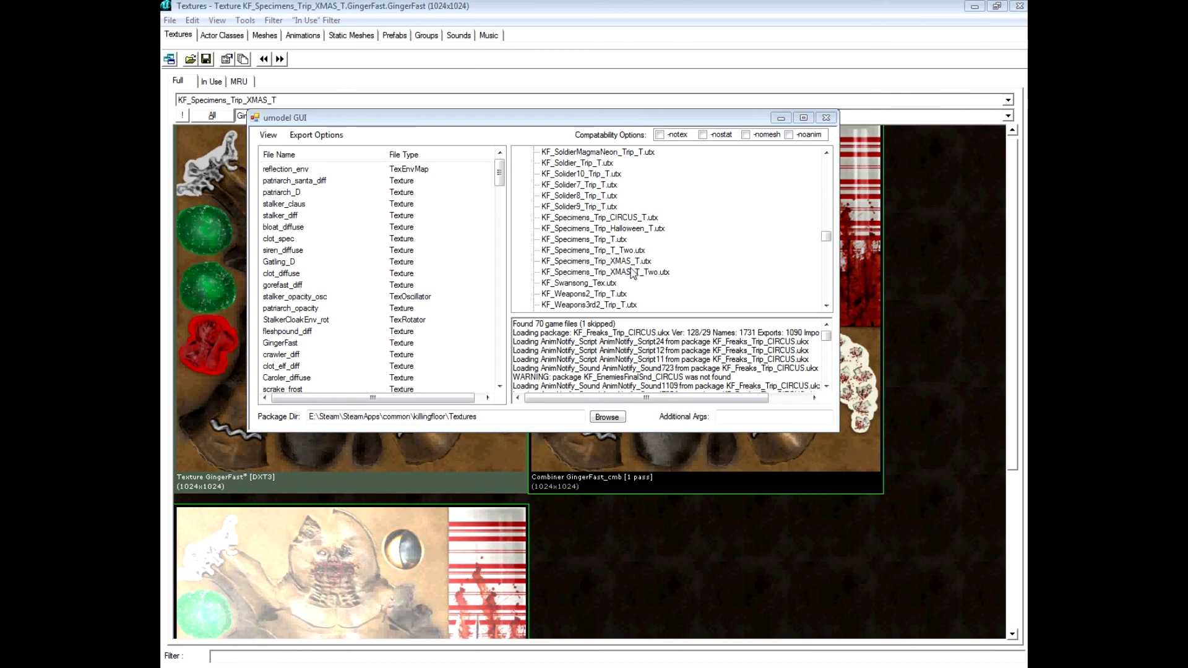
{"action": "right_click", "coordinate": [628, 260]}
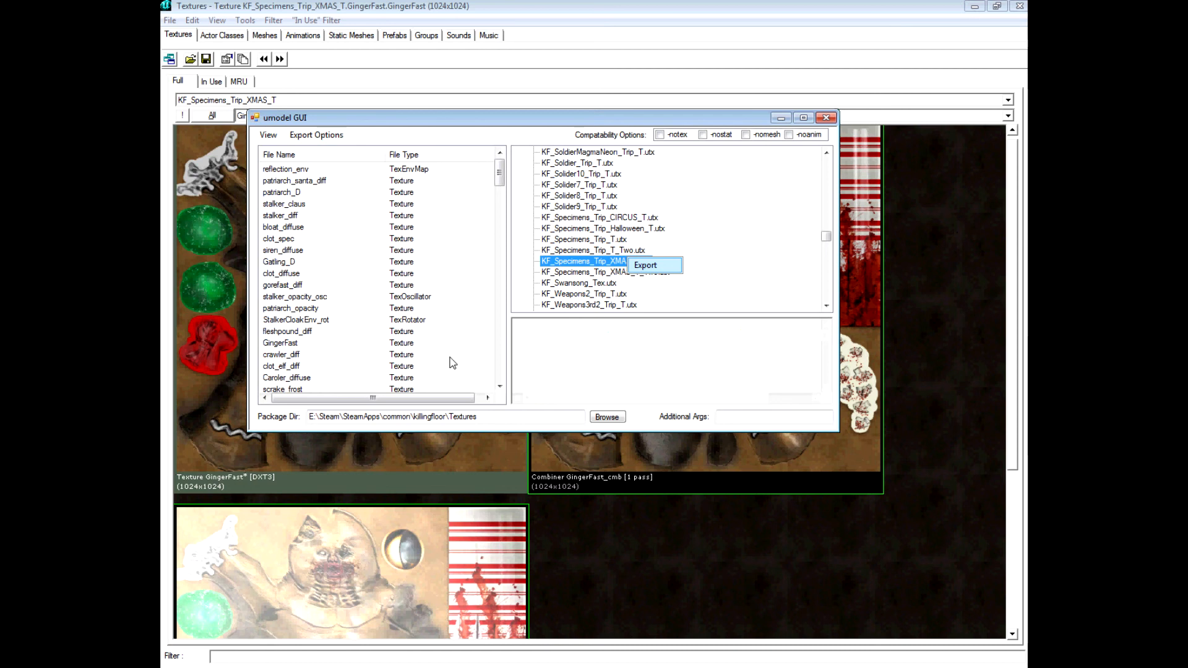
{"action": "left_click", "coordinate": [645, 264]}
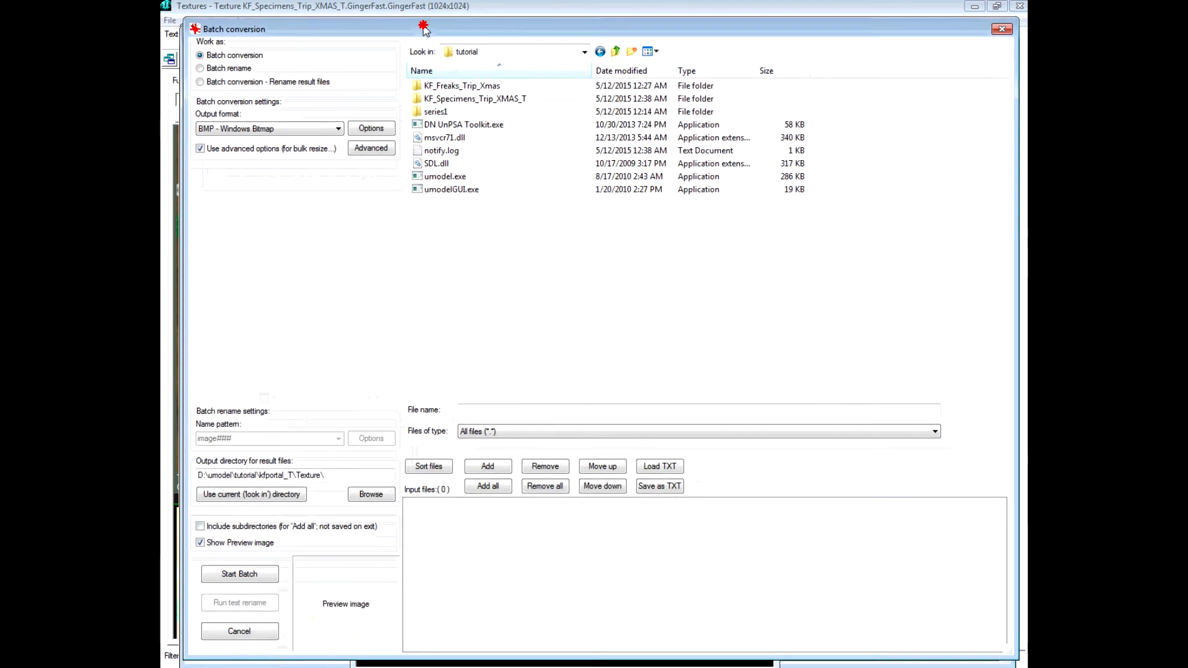
Step: In the batch conversion tool, convert GingerFast.tga to BMP, saving it in the exported KF_Specimens_Trip_XMAS_T\Texture folder
{"action": "left_click", "coordinate": [467, 97]}
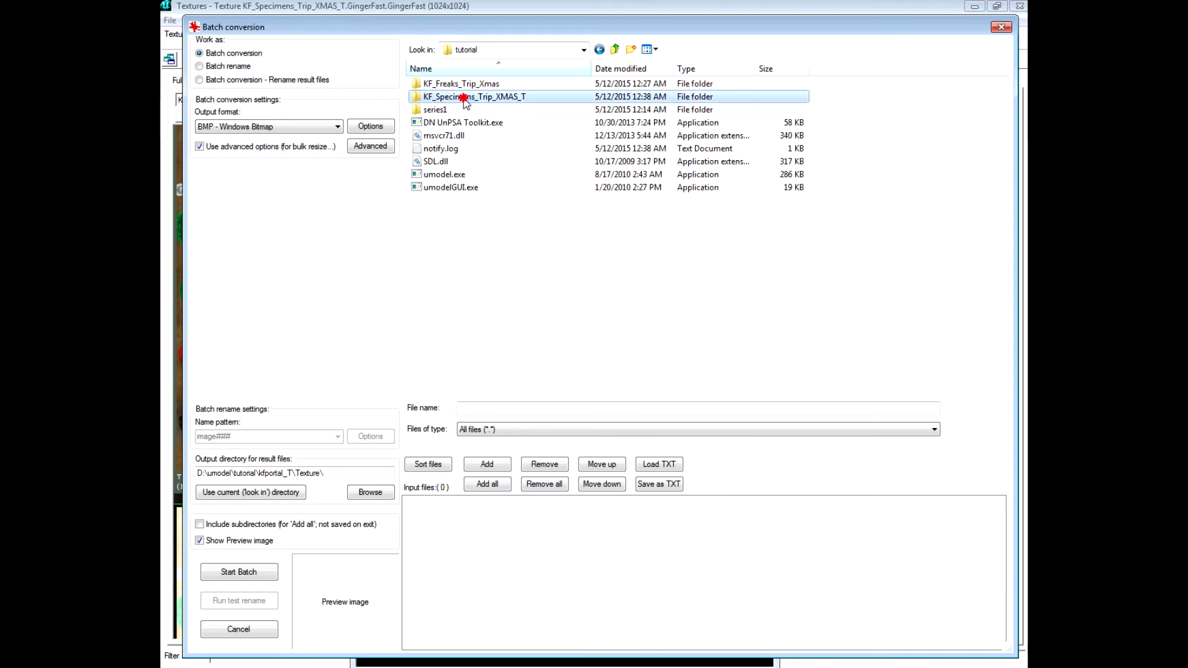
{"action": "double_click", "coordinate": [464, 97]}
{"action": "double_click", "coordinate": [464, 90]}
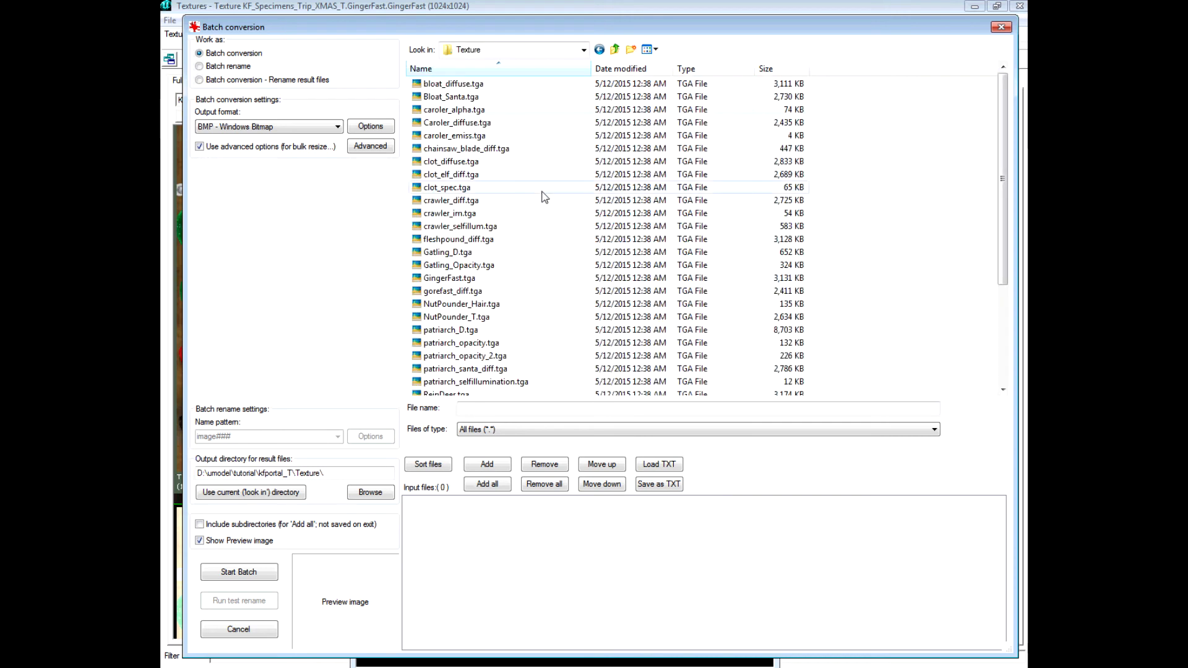
{"action": "left_click", "coordinate": [464, 279]}
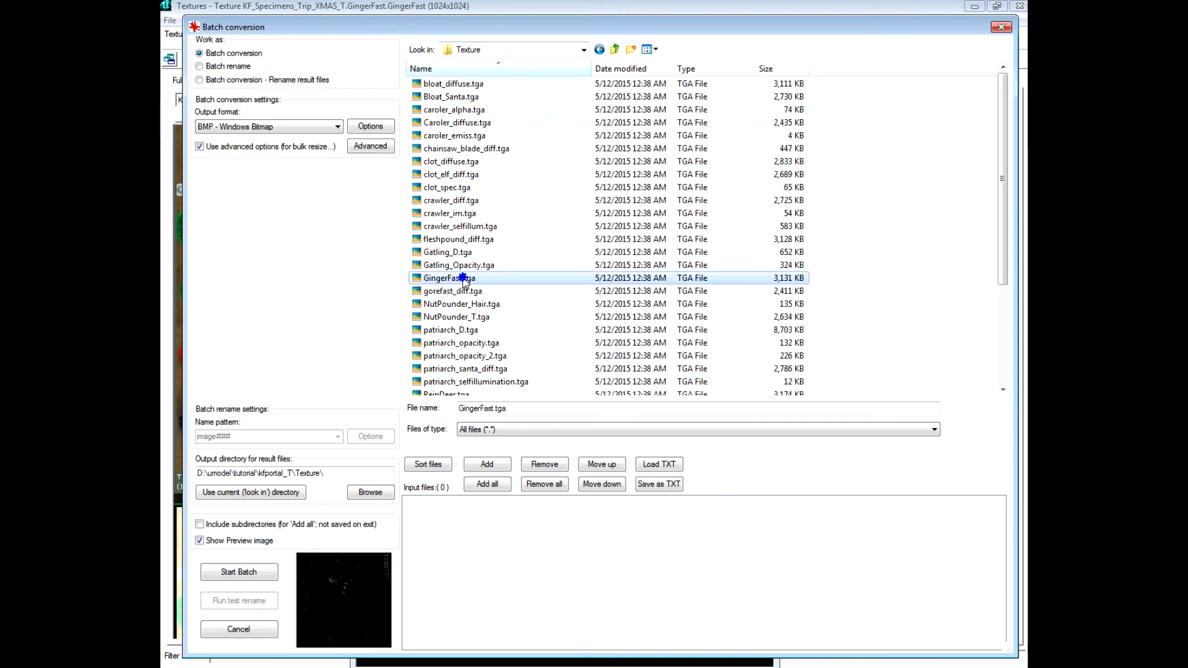
{"action": "right_click", "coordinate": [464, 280]}
{"action": "left_click", "coordinate": [461, 227]}
{"action": "left_click", "coordinate": [464, 292]}
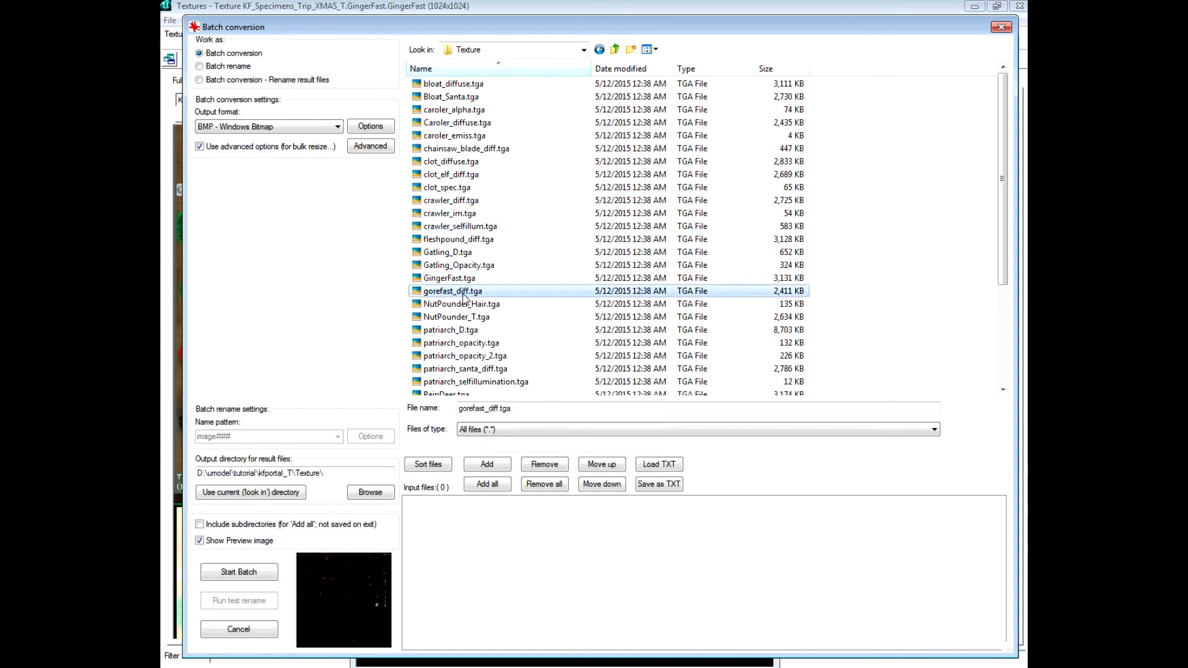
{"action": "left_click", "coordinate": [472, 265]}
{"action": "scroll", "coordinate": [480, 290], "scroll_direction": "down", "scroll_amount": 4}
{"action": "scroll", "coordinate": [479, 291], "scroll_direction": "up", "scroll_amount": 4}
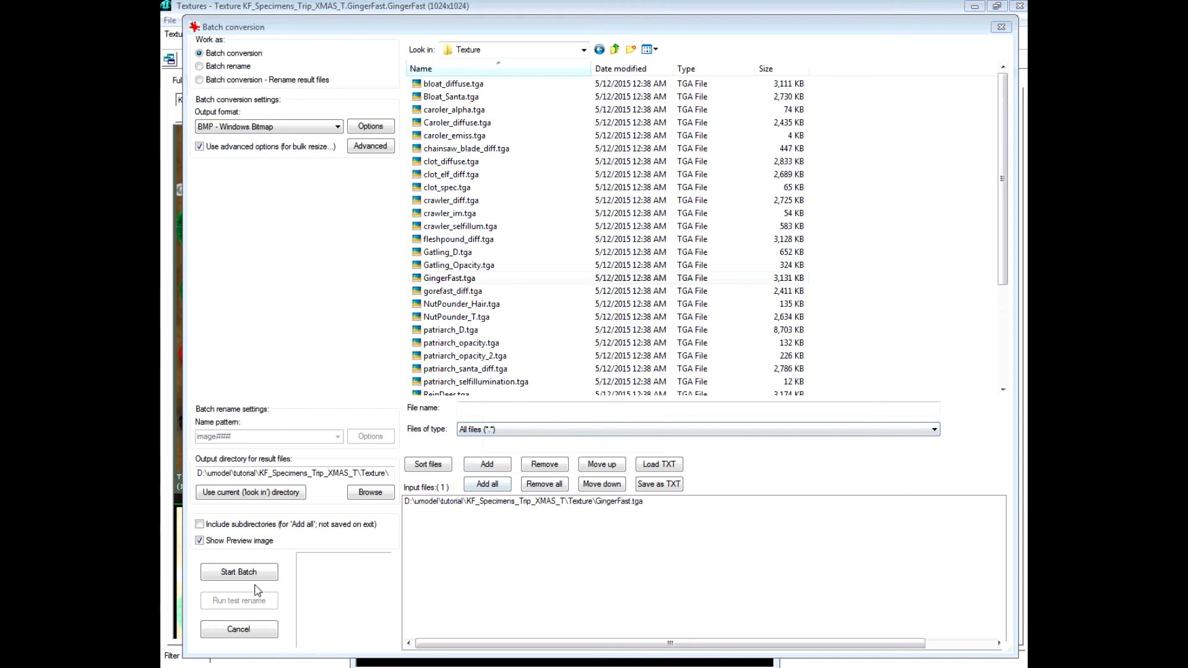
{"action": "left_click", "coordinate": [239, 572]}
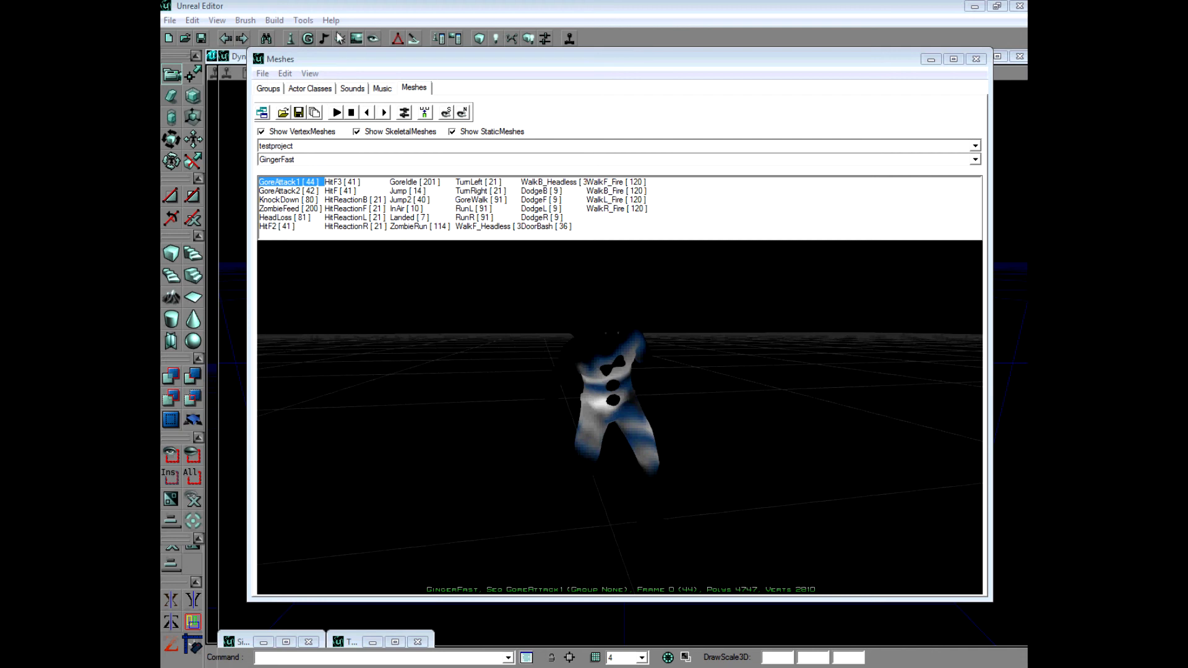
Step: Switch to Unreal Editor, display the texture browser over the mesh browser, and start a texture import
{"action": "left_click", "coordinate": [358, 39]}
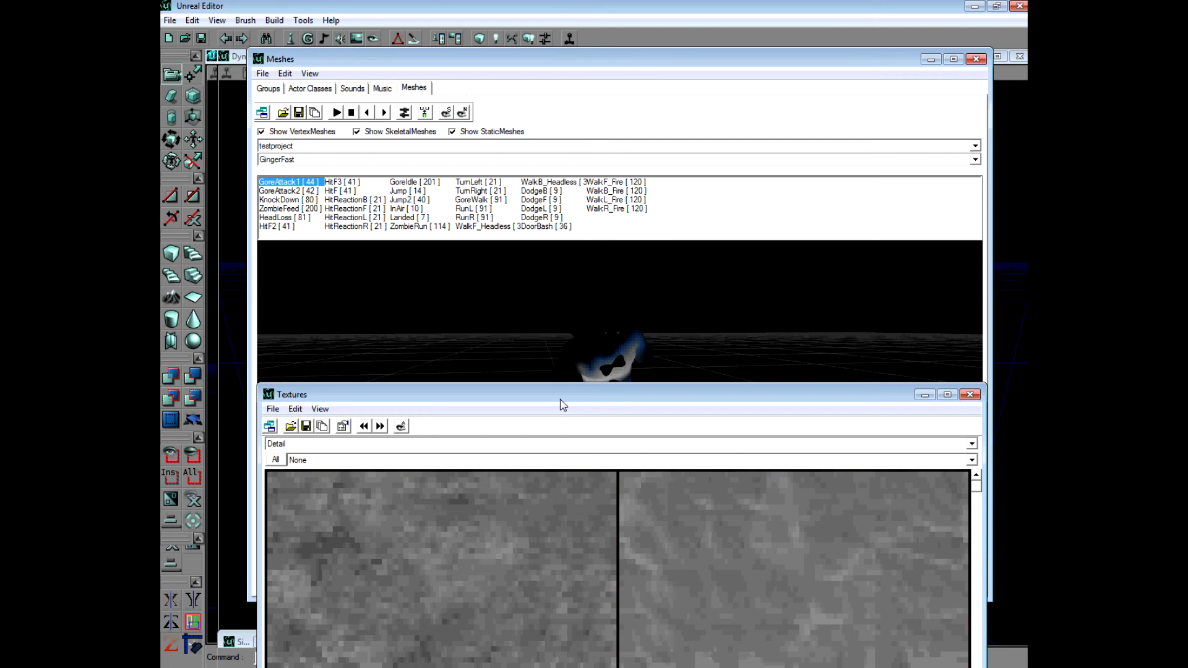
{"action": "left_click_drag", "start_coordinate": [561, 403], "coordinate": [545, 137]}
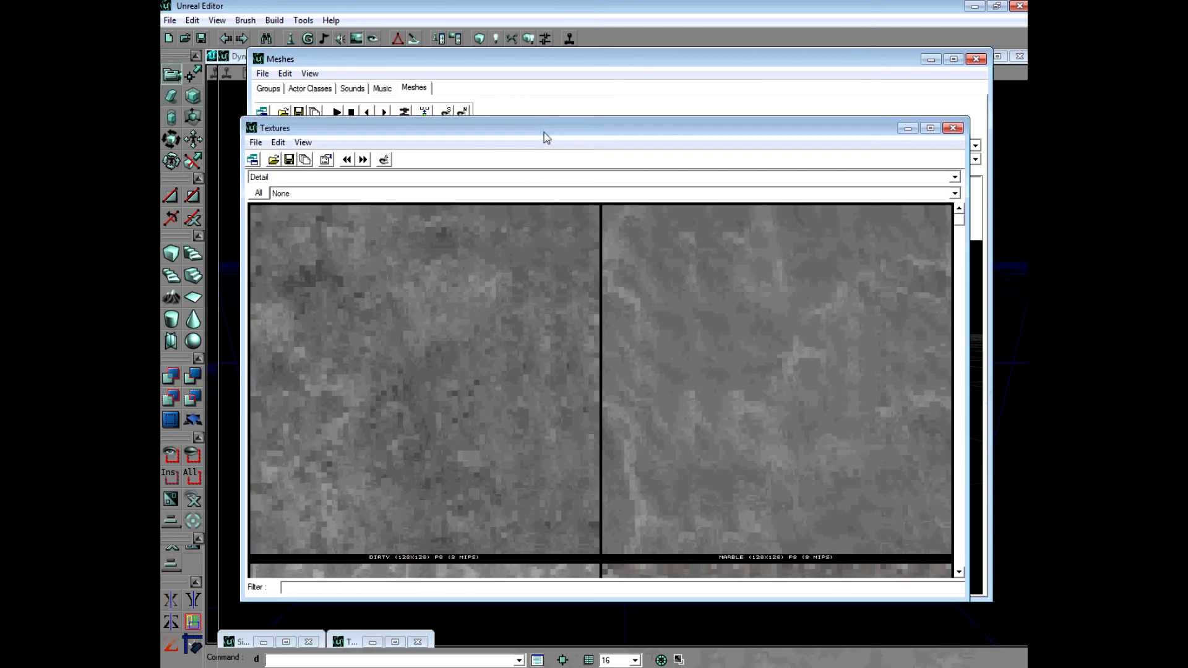
{"action": "left_click", "coordinate": [255, 143]}
{"action": "left_click", "coordinate": [292, 208]}
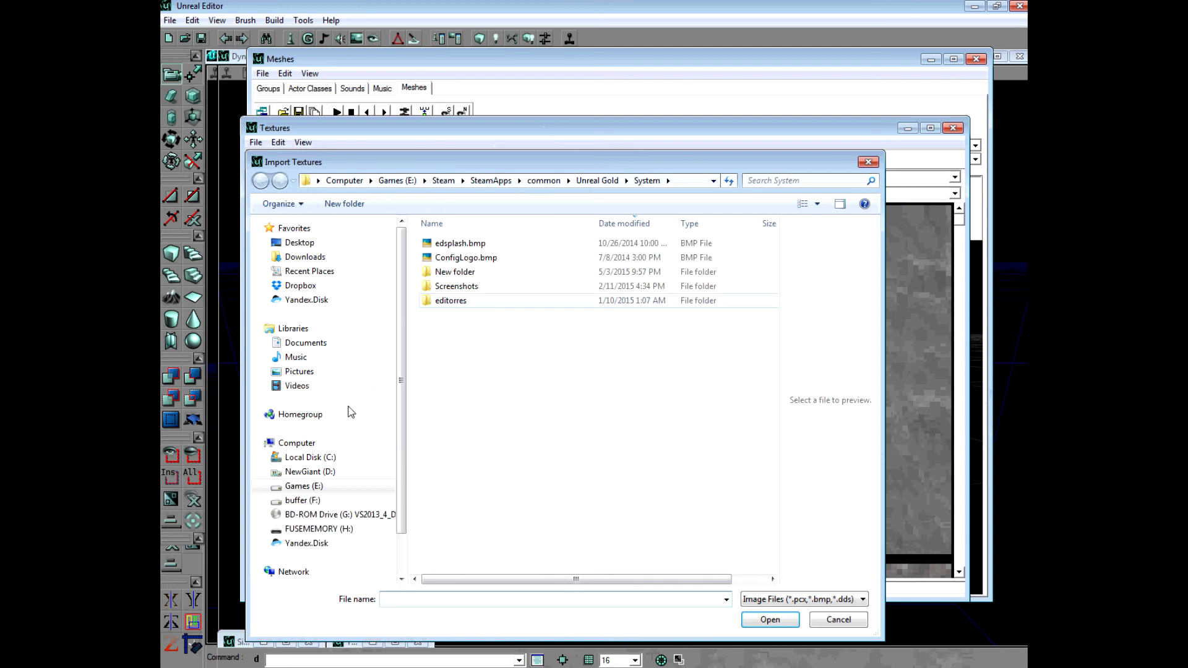
Step: Choose GingerFast.bmp from D:\umodel\tutorial\KF_Specimens_Trip_XMAS_T\Texture as the texture to import
{"action": "left_click", "coordinate": [316, 471]}
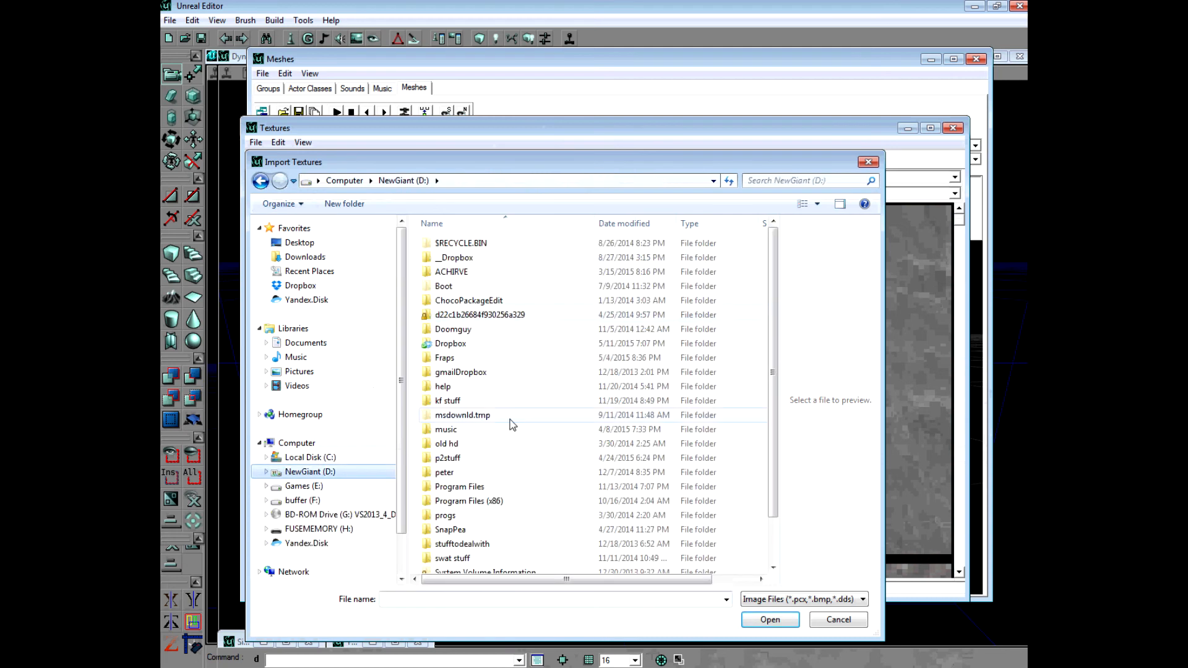
{"action": "scroll", "coordinate": [511, 426], "scroll_direction": "down", "scroll_amount": 1}
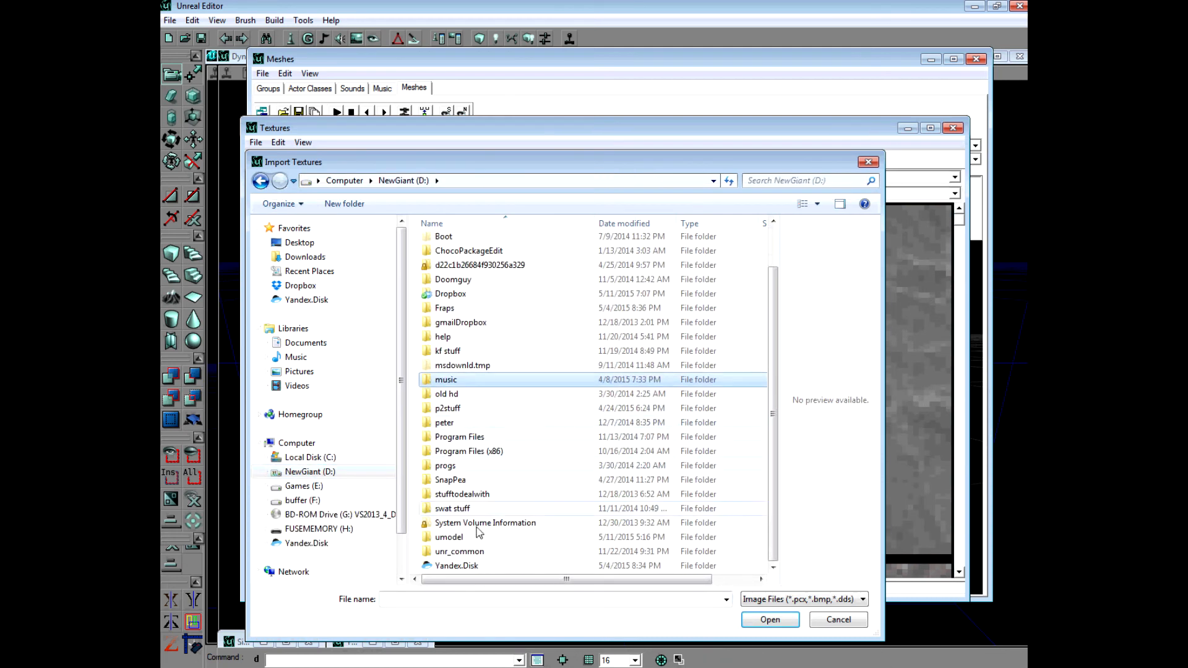
{"action": "left_click", "coordinate": [456, 524]}
{"action": "left_click", "coordinate": [452, 537]}
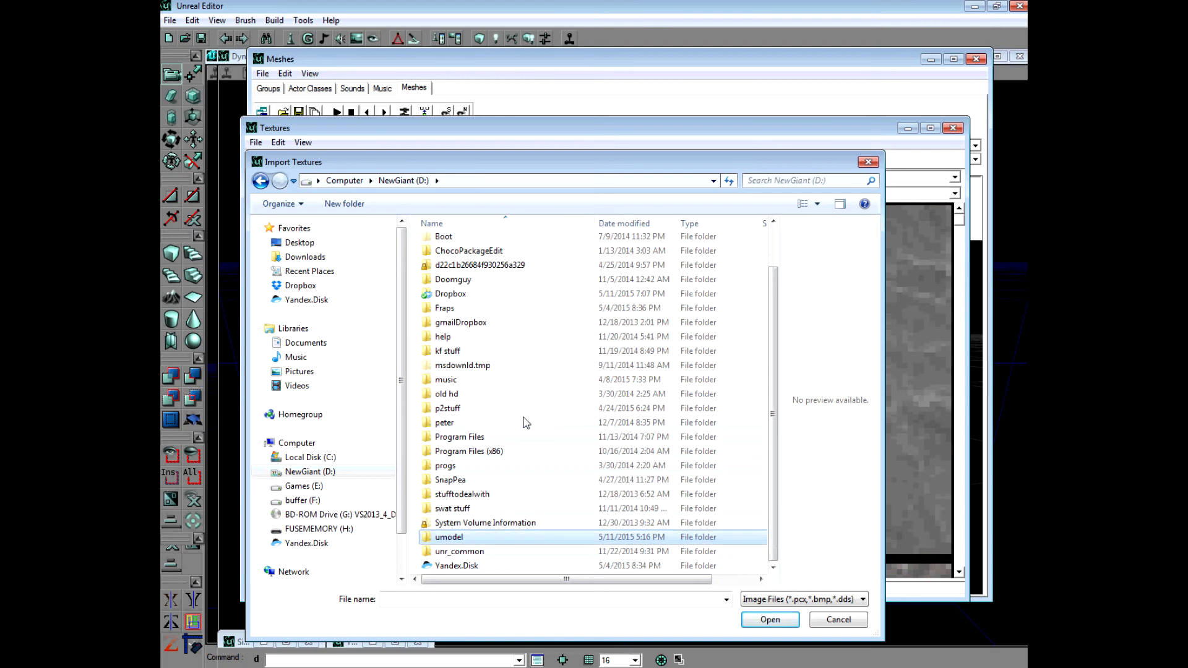
{"action": "key", "text": "Return"}
{"action": "left_click", "coordinate": [470, 247]}
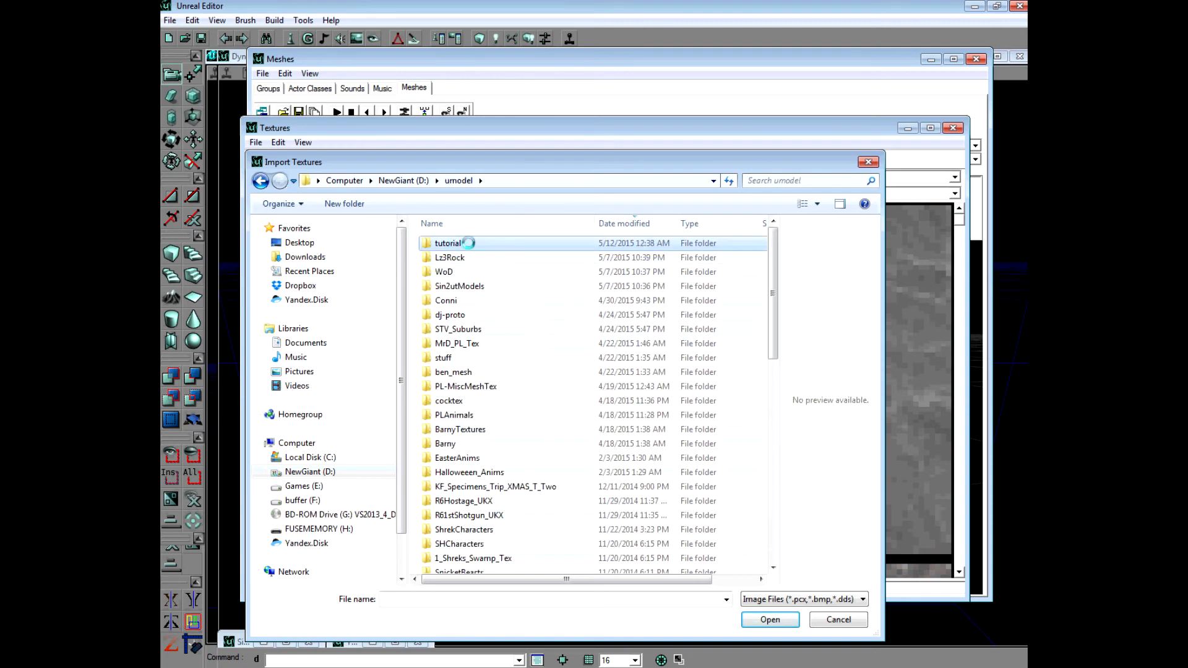
{"action": "double_click", "coordinate": [470, 248]}
{"action": "left_click", "coordinate": [480, 261]}
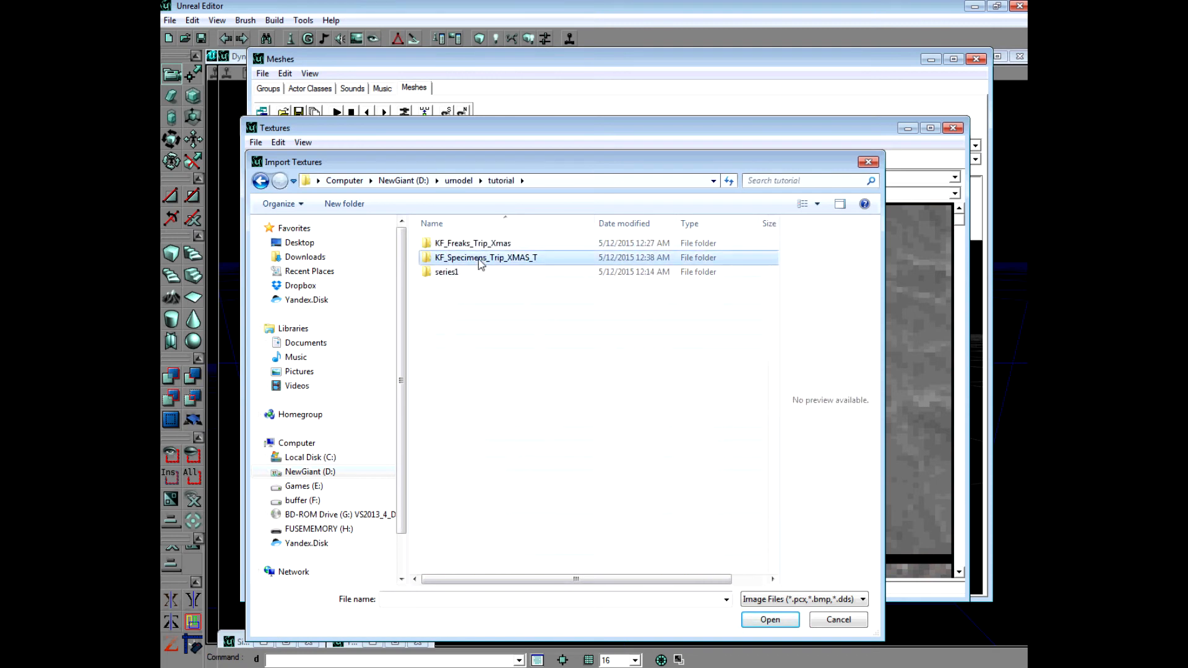
{"action": "double_click", "coordinate": [478, 258]}
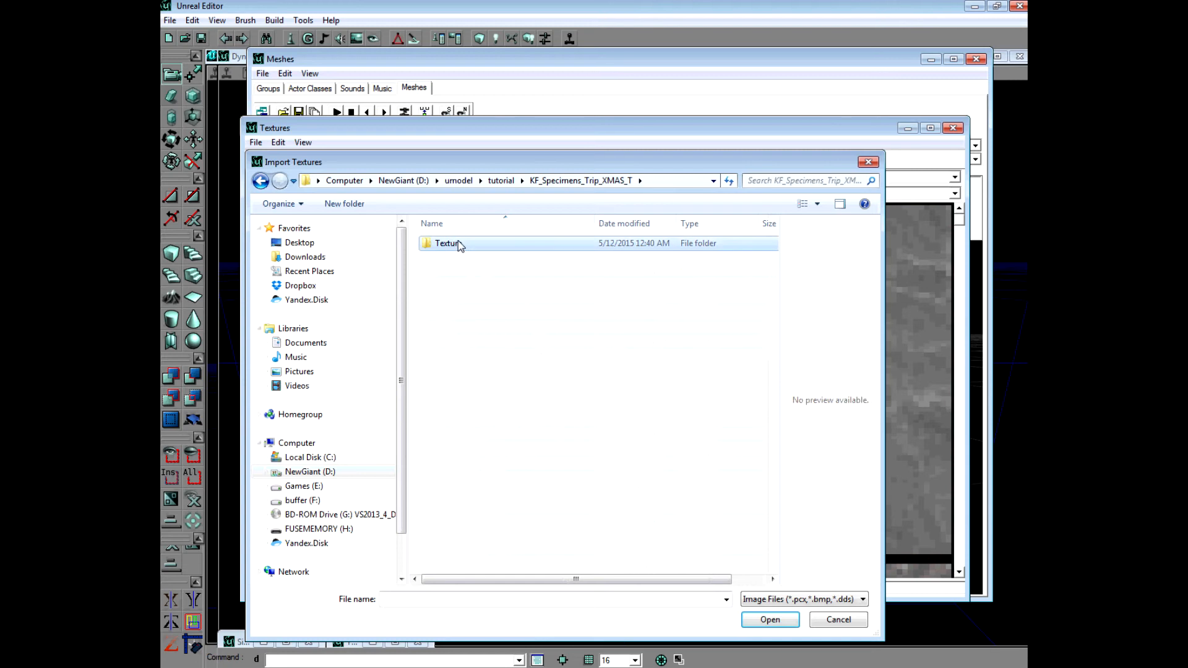
{"action": "double_click", "coordinate": [468, 247]}
{"action": "left_click", "coordinate": [457, 254]}
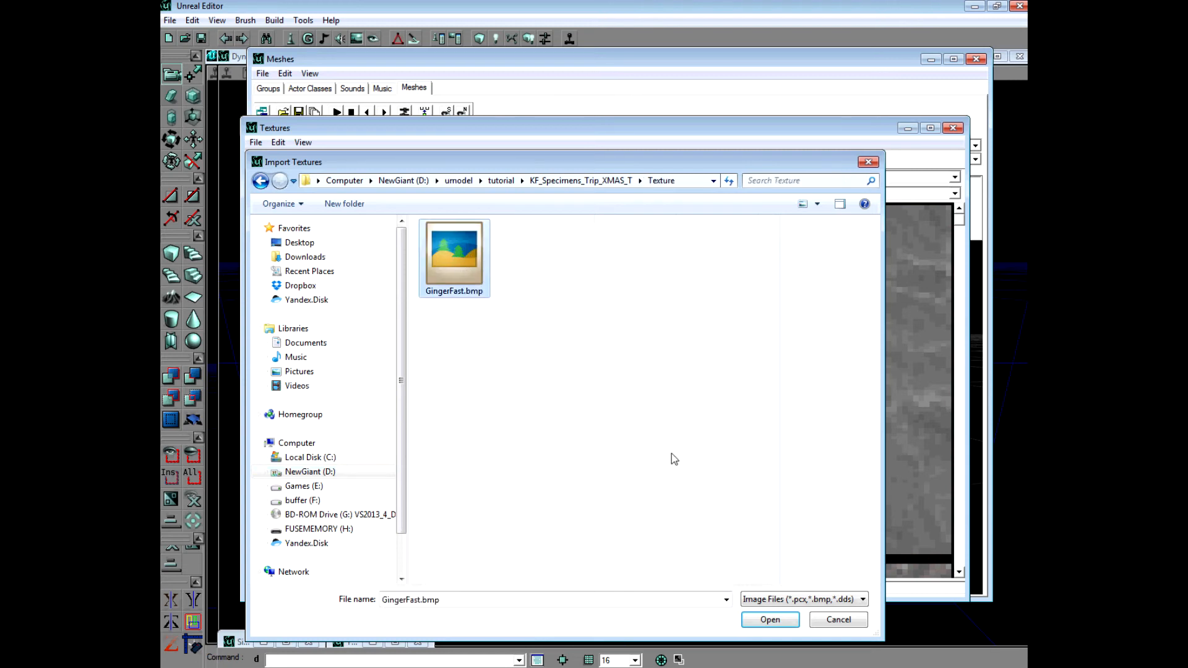
{"action": "left_click", "coordinate": [767, 618]}
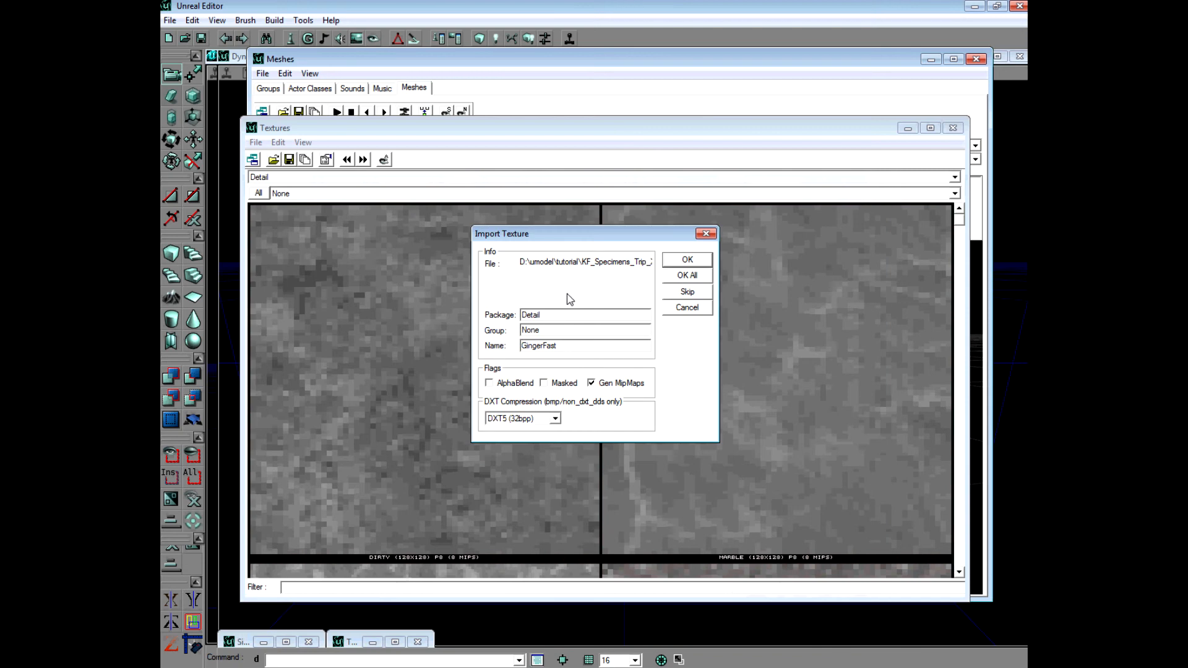
Step: Set the import package to testproject, import the GingerFast texture, and select it in the texture browser
{"action": "left_click_drag", "start_coordinate": [554, 319], "coordinate": [498, 307]}
{"action": "left_click", "coordinate": [682, 259]}
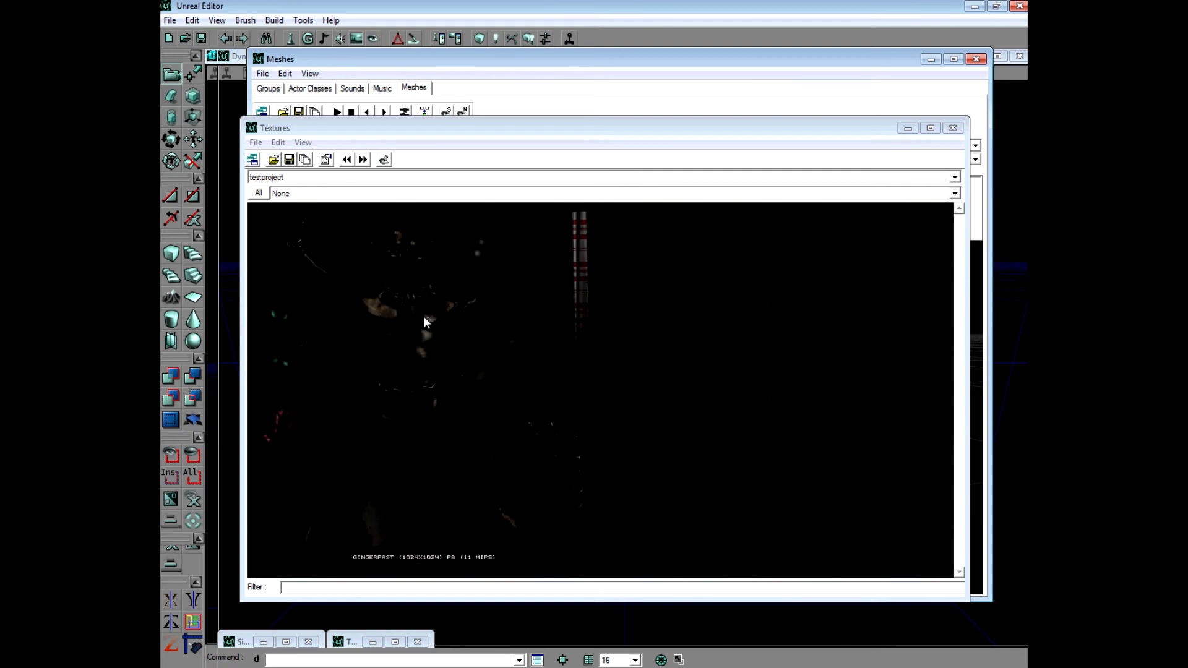
{"action": "left_click", "coordinate": [410, 326]}
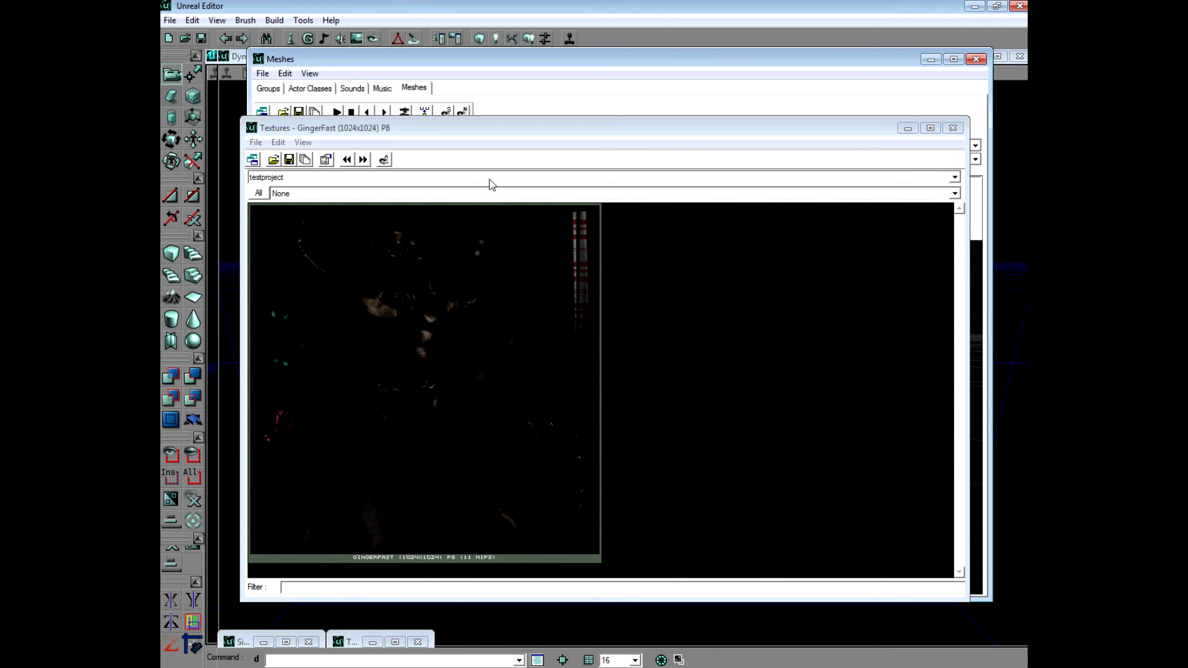
Step: Open the GingerFast mesh's properties and expand its Mesh textures to reach entry [0]
{"action": "left_click", "coordinate": [365, 58]}
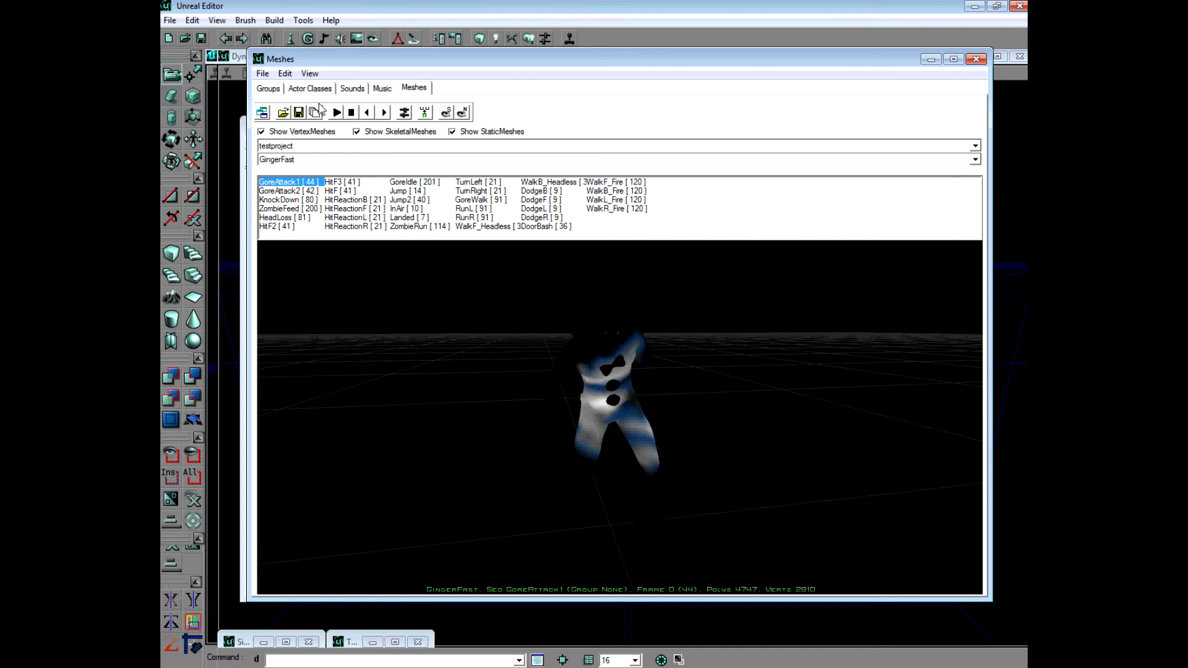
{"action": "left_click", "coordinate": [285, 73]}
{"action": "left_click", "coordinate": [409, 226]}
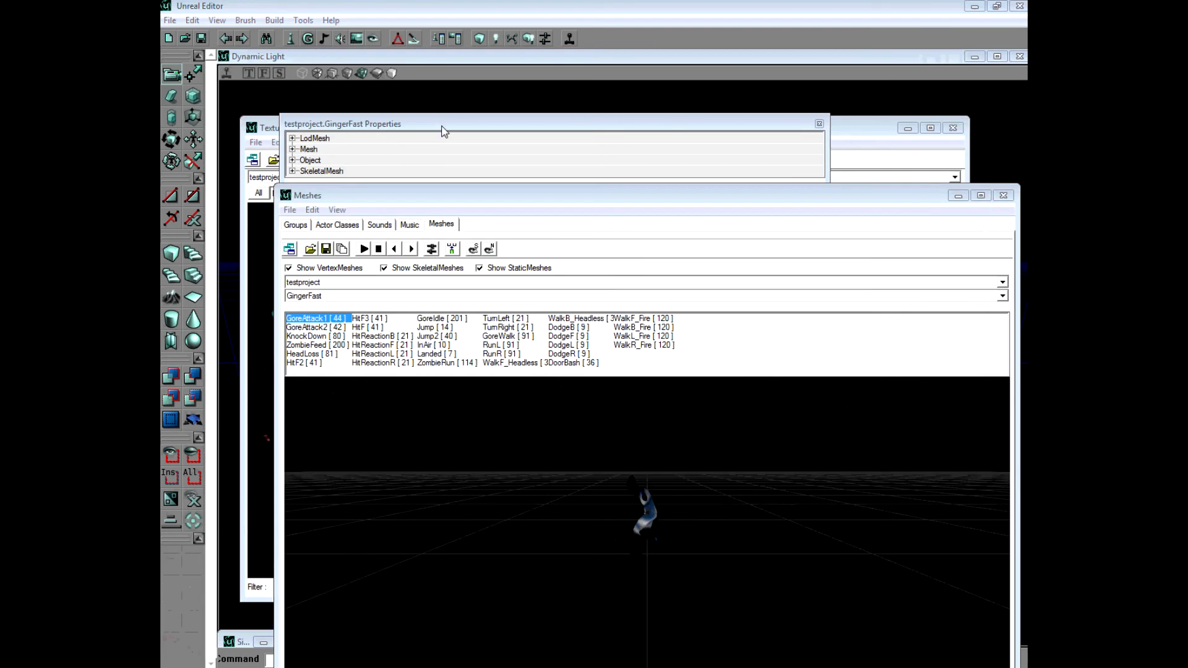
{"action": "mouse_move", "coordinate": [444, 124]}
{"action": "left_mouse_down"}
{"action": "mouse_move", "coordinate": [445, 146]}
{"action": "mouse_move", "coordinate": [441, 118]}
{"action": "left_mouse_up"}
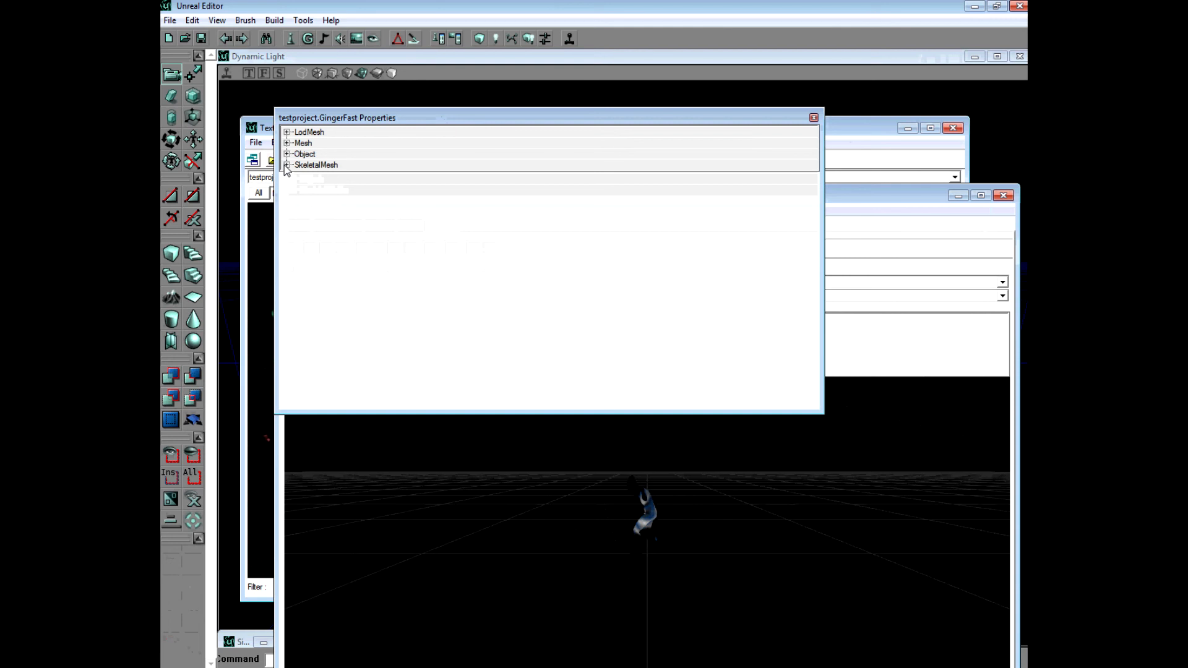
{"action": "left_click_drag", "start_coordinate": [323, 124], "coordinate": [323, 121]}
{"action": "left_click", "coordinate": [286, 130]}
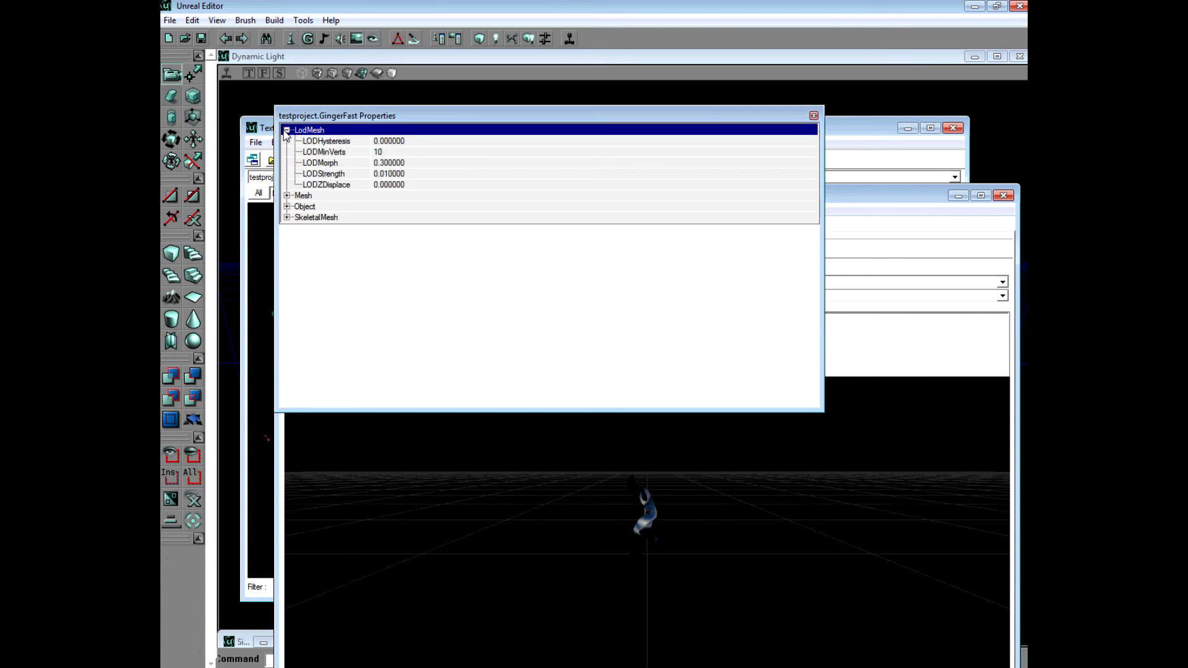
{"action": "left_click", "coordinate": [286, 130]}
{"action": "left_click", "coordinate": [286, 141]}
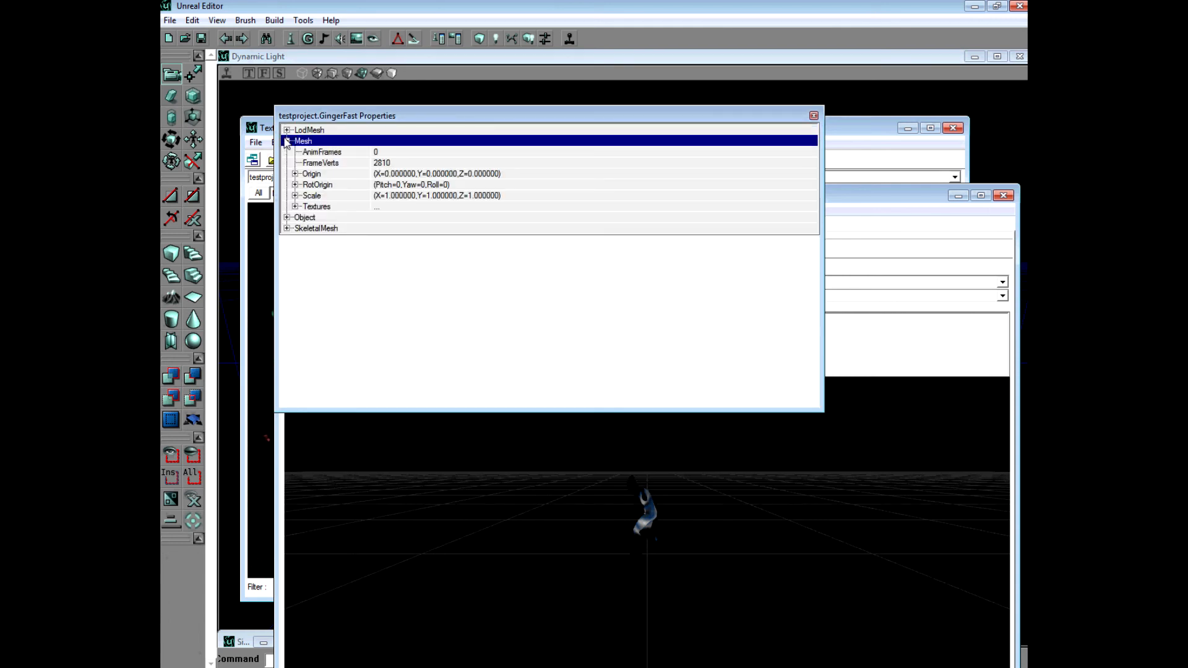
{"action": "left_click", "coordinate": [295, 206]}
{"action": "left_click", "coordinate": [421, 218]}
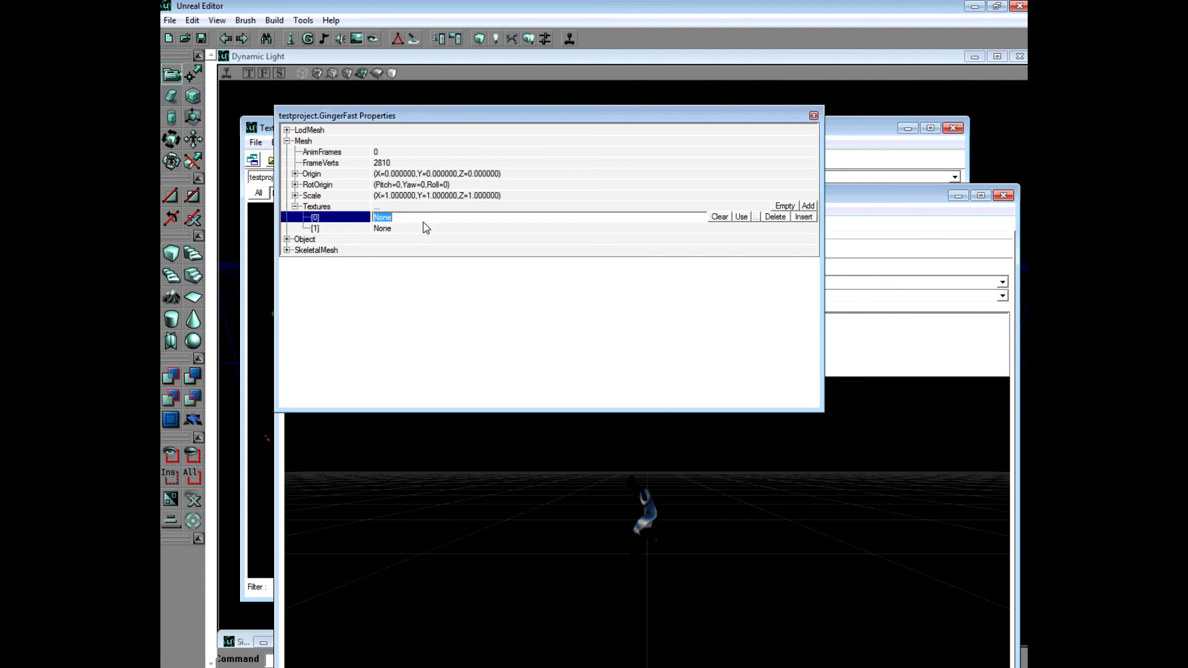
Step: Assign the imported testproject.GingerFast texture to entry [0] of the mesh's Textures list
{"action": "left_click", "coordinate": [355, 41]}
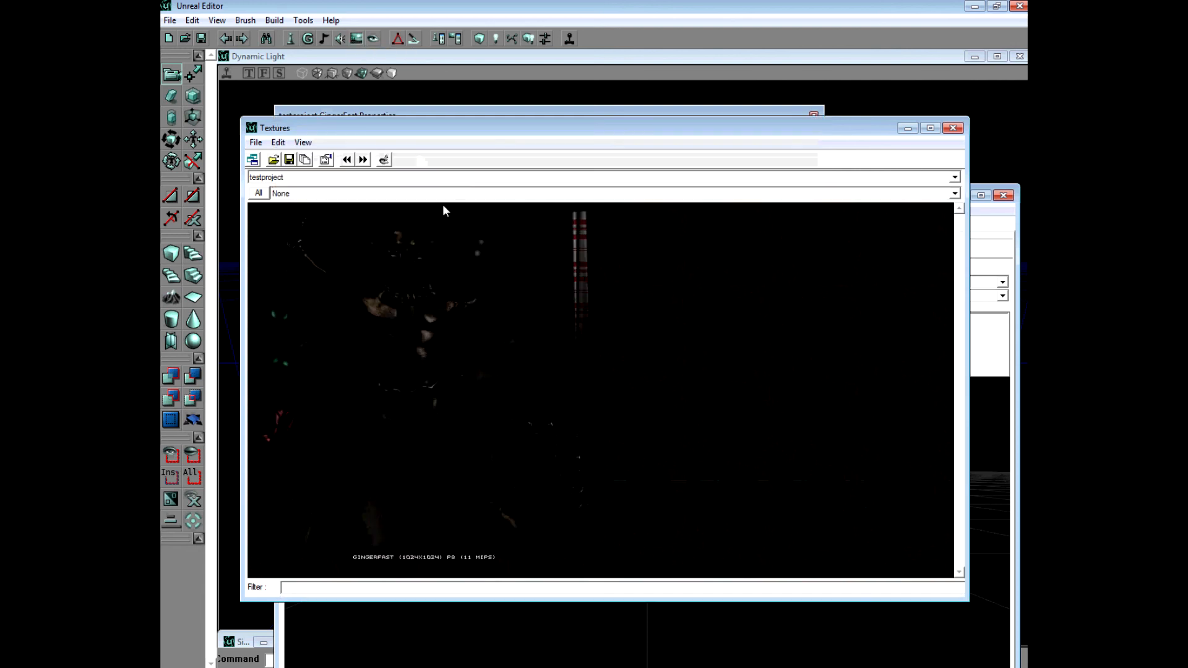
{"action": "left_click", "coordinate": [483, 279]}
{"action": "left_click", "coordinate": [392, 115]}
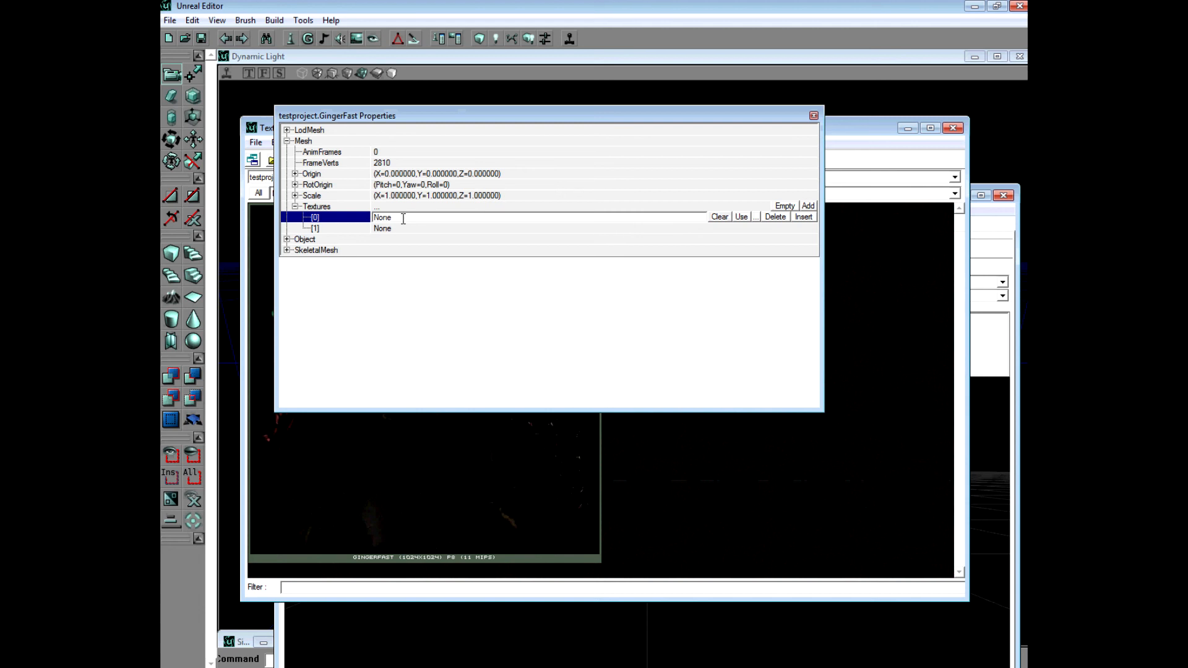
{"action": "left_click", "coordinate": [740, 217]}
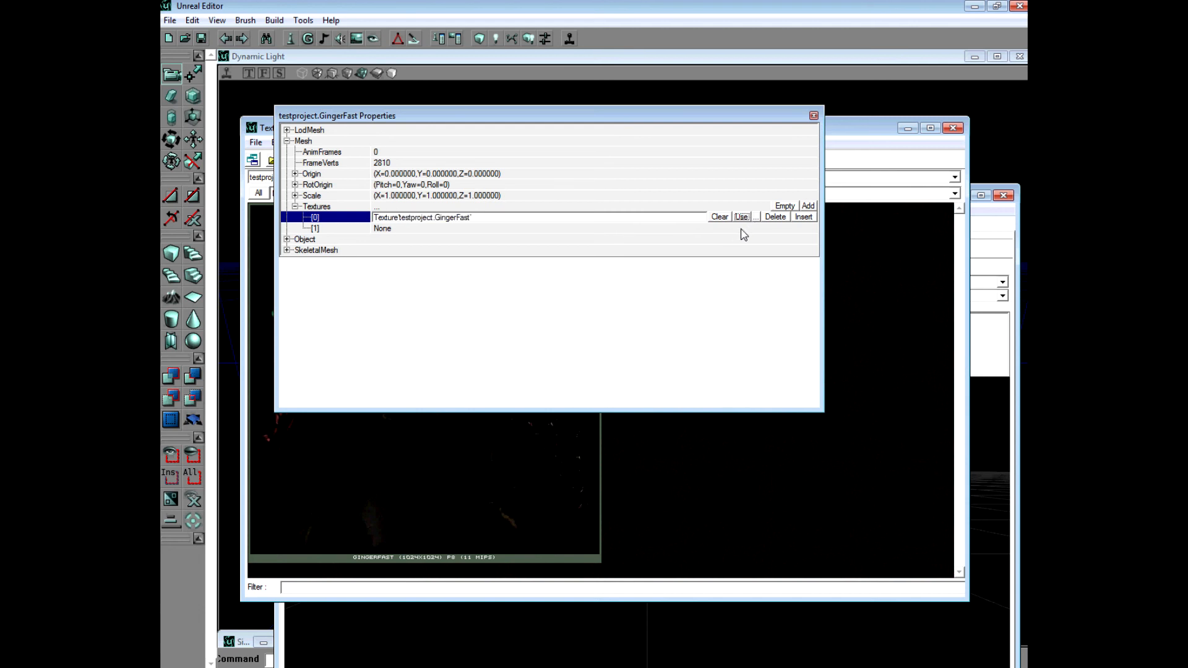
Step: Close the GingerFast mesh properties and the texture browser to return to the mesh browser
{"action": "left_click", "coordinate": [740, 230]}
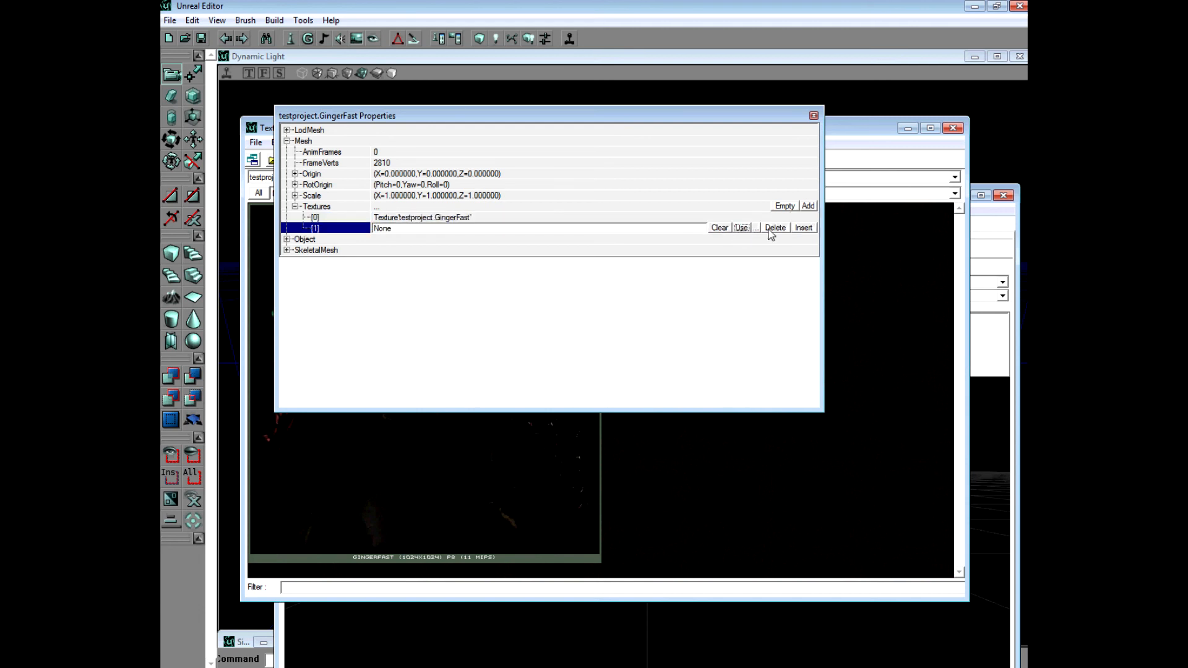
{"action": "left_click", "coordinate": [814, 116]}
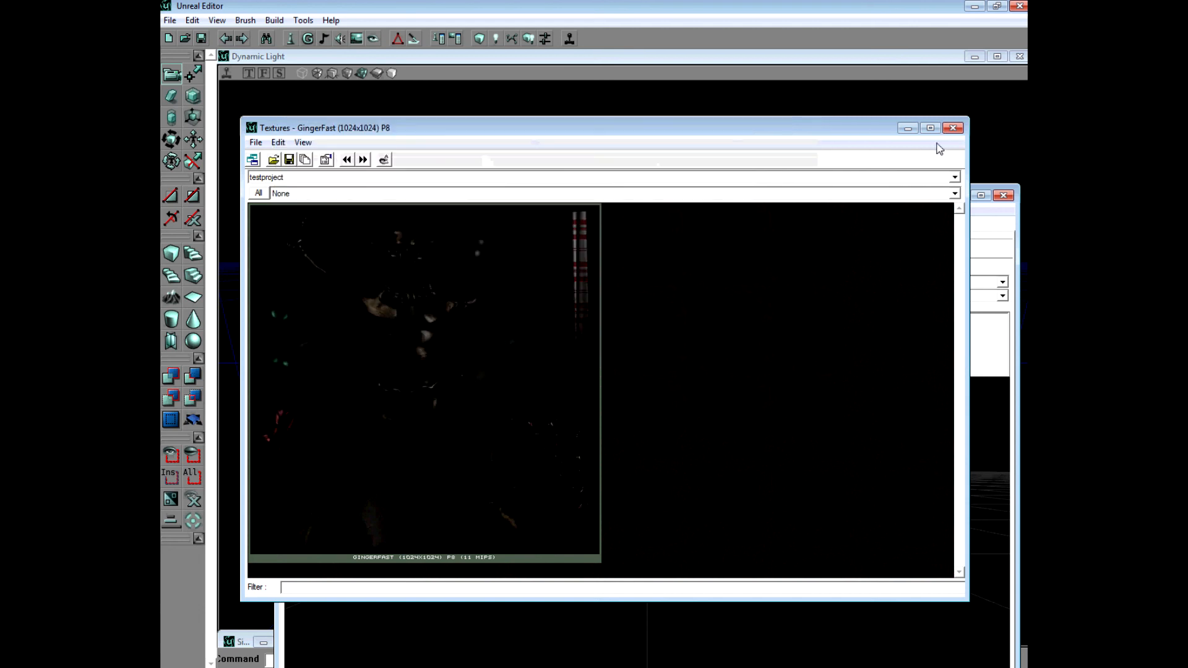
{"action": "left_click", "coordinate": [954, 129]}
Step: Reposition the mesh browser so its whole preview fits on screen and inspect the textured GingerFast mesh up close
{"action": "left_click_drag", "start_coordinate": [704, 468], "coordinate": [810, 470]}
{"action": "right_click_drag", "start_coordinate": [811, 470], "coordinate": [810, 445]}
{"action": "right_click_drag", "start_coordinate": [704, 478], "coordinate": [704, 468]}
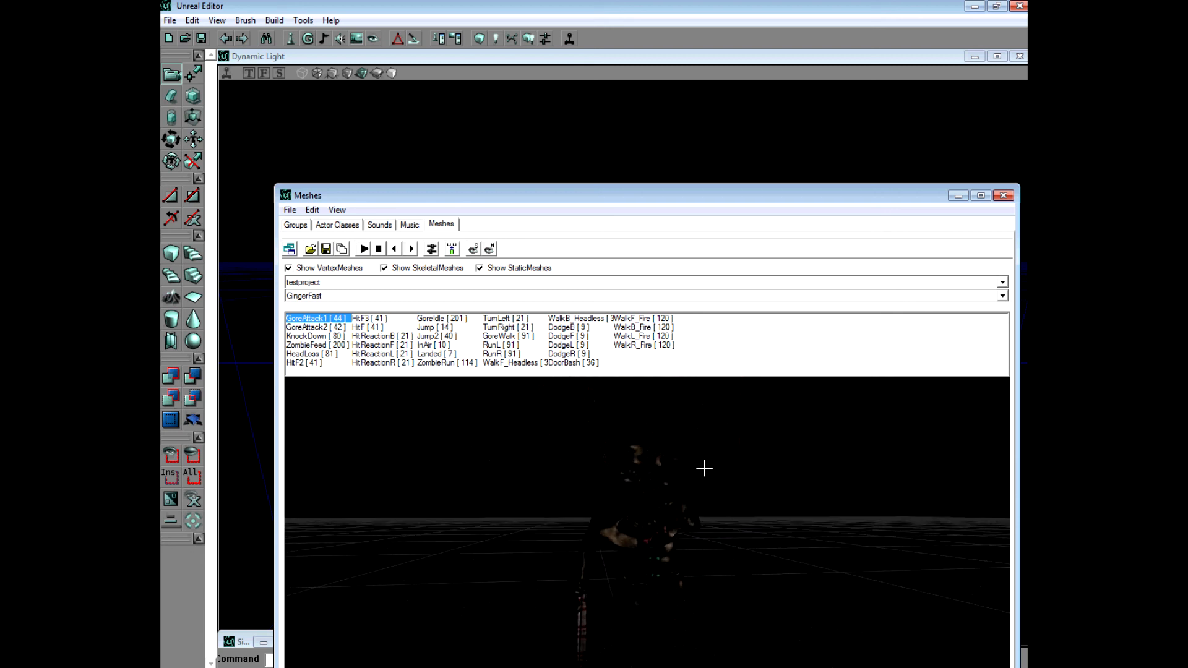
{"action": "left_click_drag", "start_coordinate": [672, 196], "coordinate": [591, 16]}
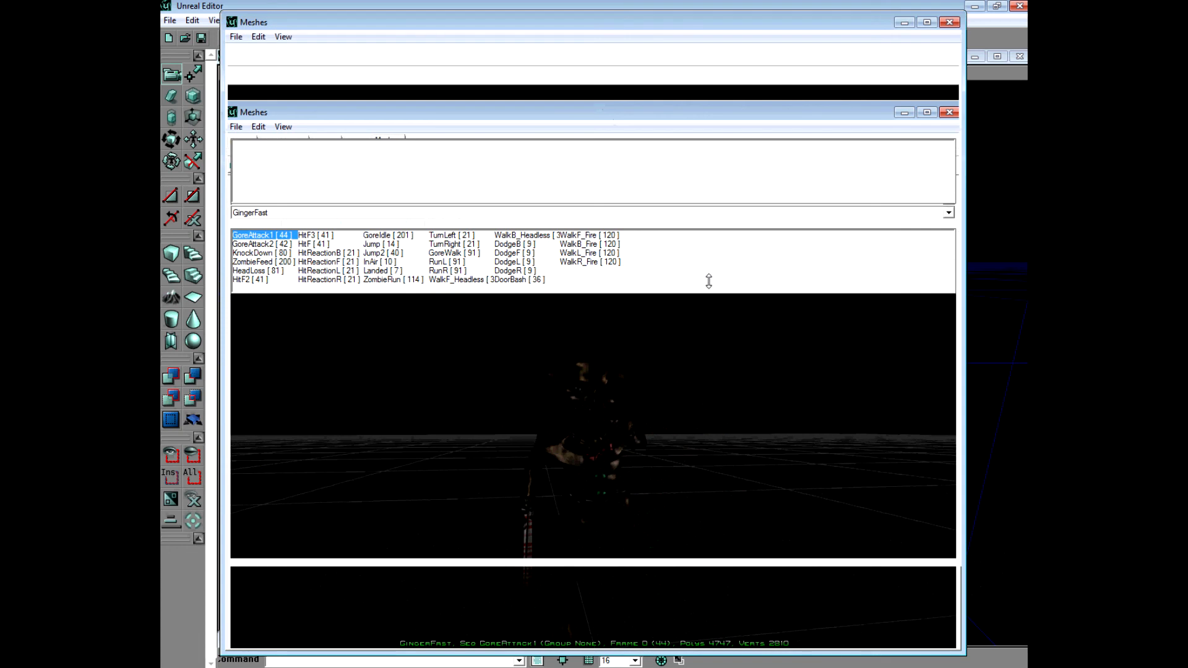
{"action": "left_click_drag", "start_coordinate": [703, 399], "coordinate": [702, 365]}
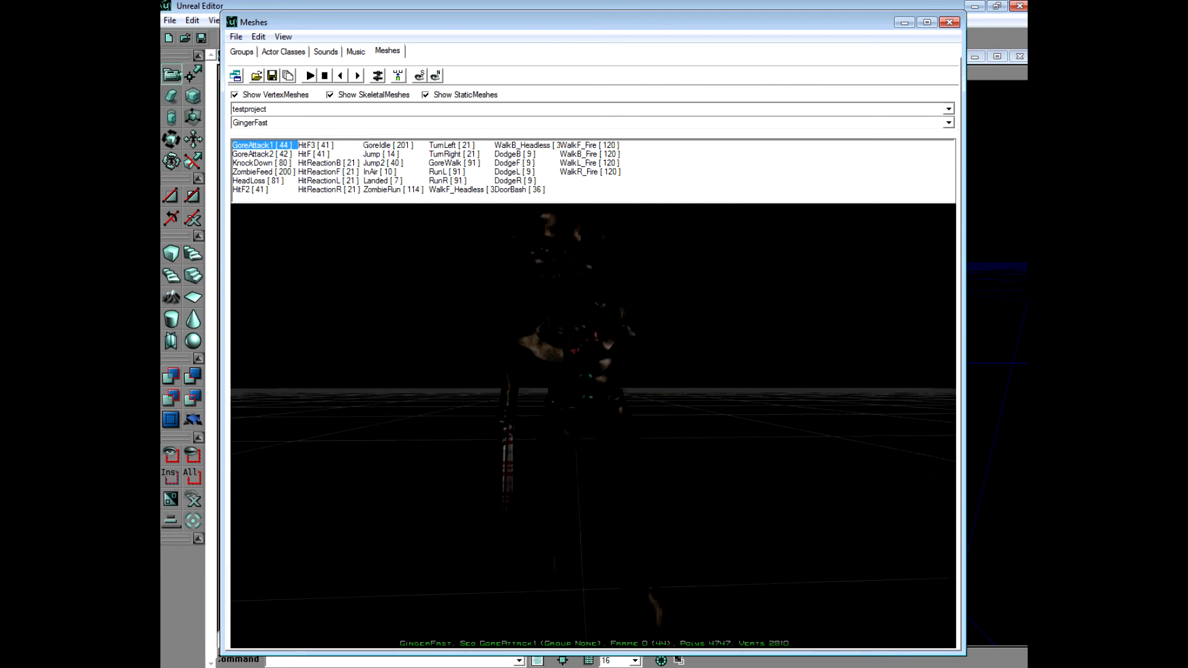
Step: Play the GoreAttack1 animation on the GingerFast mesh and examine it in the preview
{"action": "left_click", "coordinate": [311, 77]}
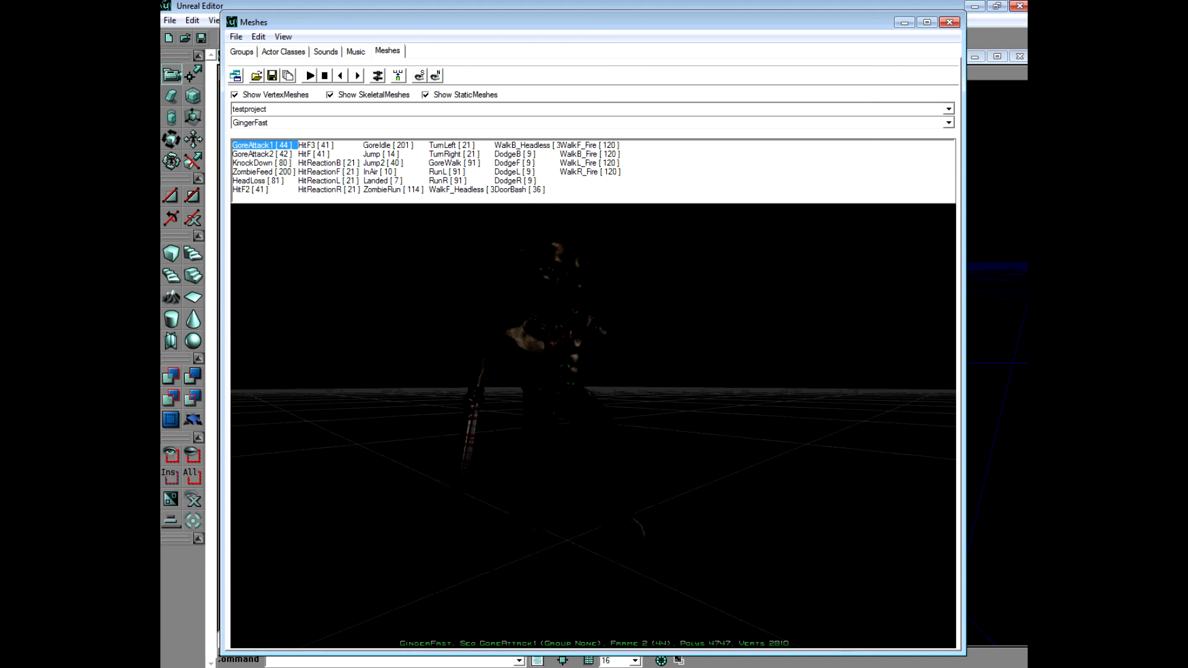
{"action": "left_click_drag", "start_coordinate": [446, 319], "coordinate": [553, 426]}
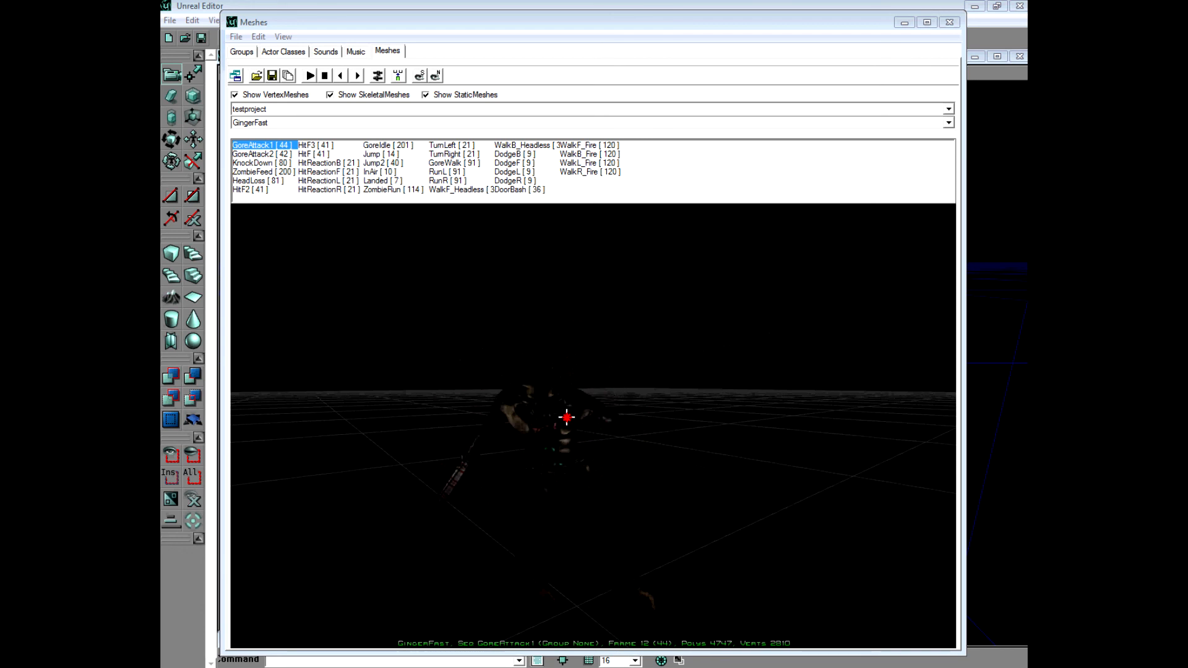
{"action": "mouse_move", "coordinate": [565, 416]}
{"action": "left_mouse_down"}
{"action": "mouse_move", "coordinate": [565, 340]}
{"action": "mouse_move", "coordinate": [565, 421]}
{"action": "mouse_move", "coordinate": [565, 365]}
{"action": "mouse_move", "coordinate": [582, 389]}
{"action": "mouse_move", "coordinate": [549, 433]}
{"action": "left_mouse_up"}
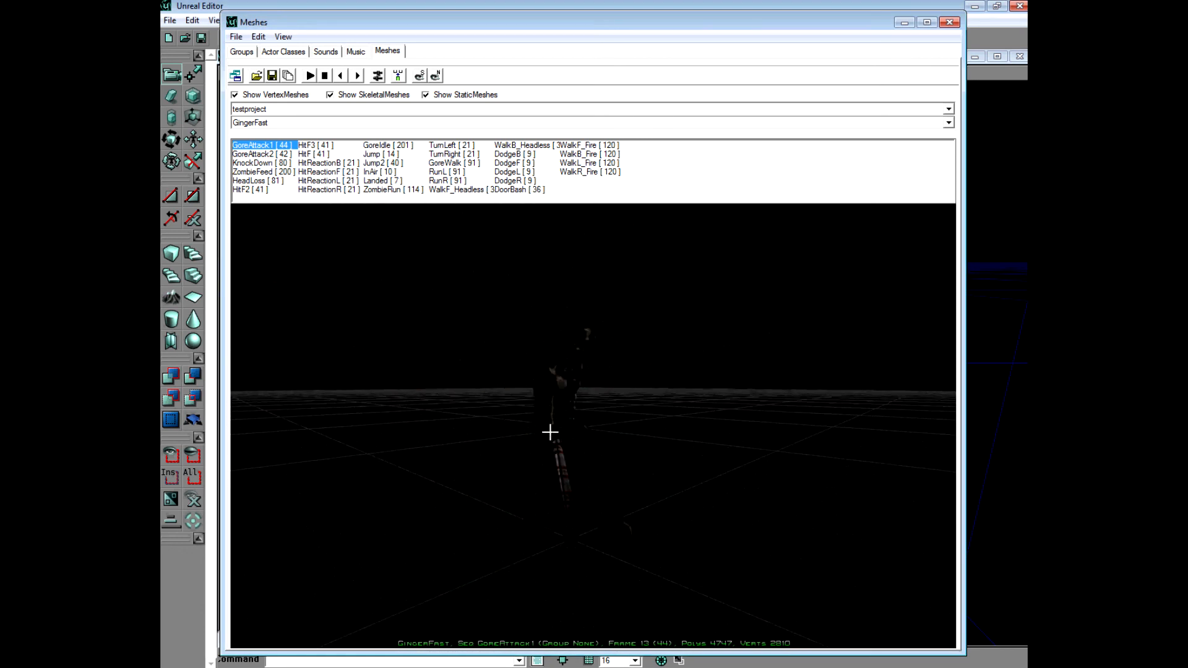
Step: Preview the RunR, HitReactionF, WalkB_Fire, DodgeL, RunL and InAir animations on the GingerFast mesh
{"action": "left_click", "coordinate": [465, 181]}
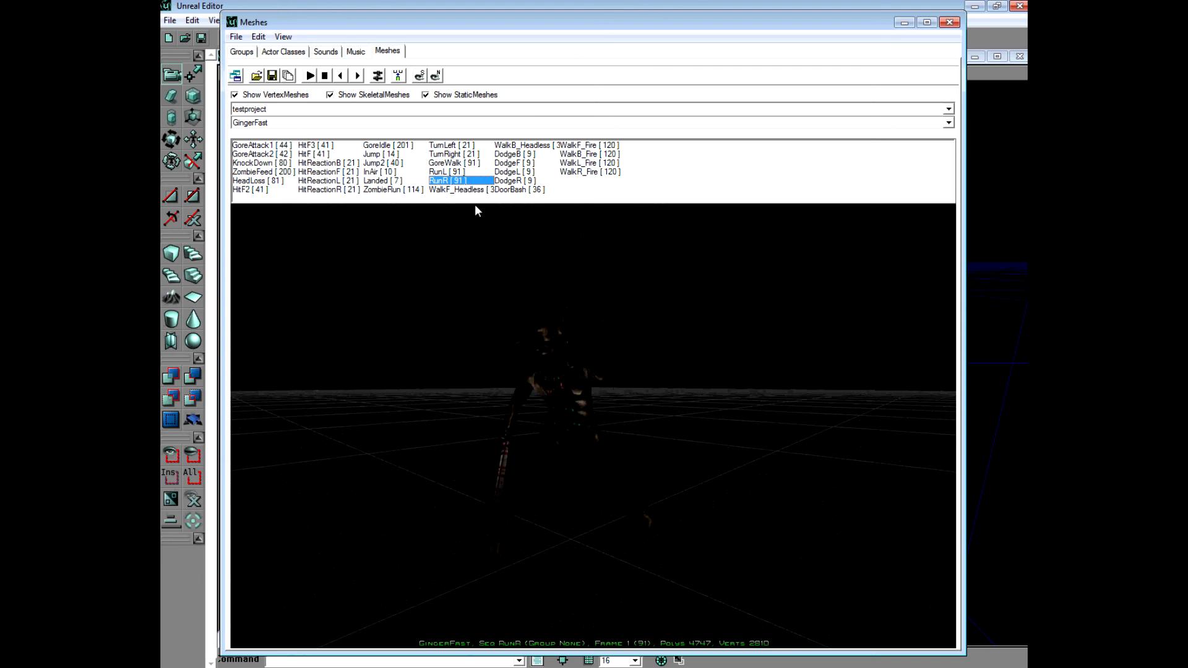
{"action": "left_click", "coordinate": [323, 171]}
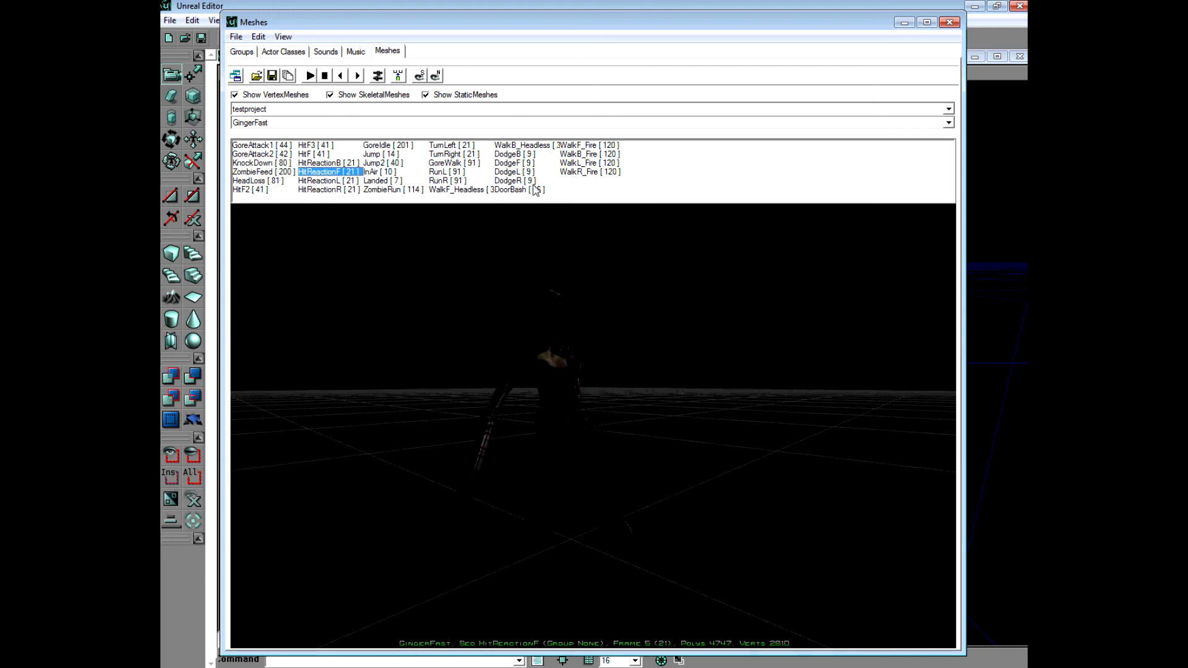
{"action": "left_click", "coordinate": [585, 154]}
{"action": "left_click", "coordinate": [517, 173]}
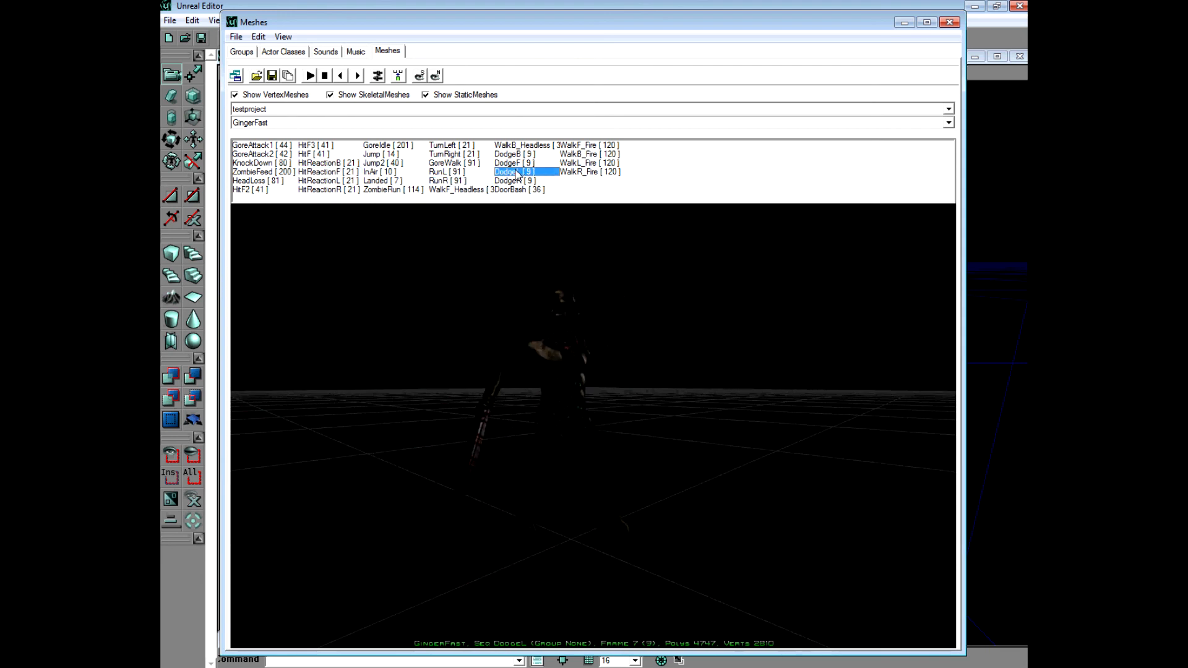
{"action": "left_click", "coordinate": [449, 172]}
{"action": "left_click", "coordinate": [387, 172]}
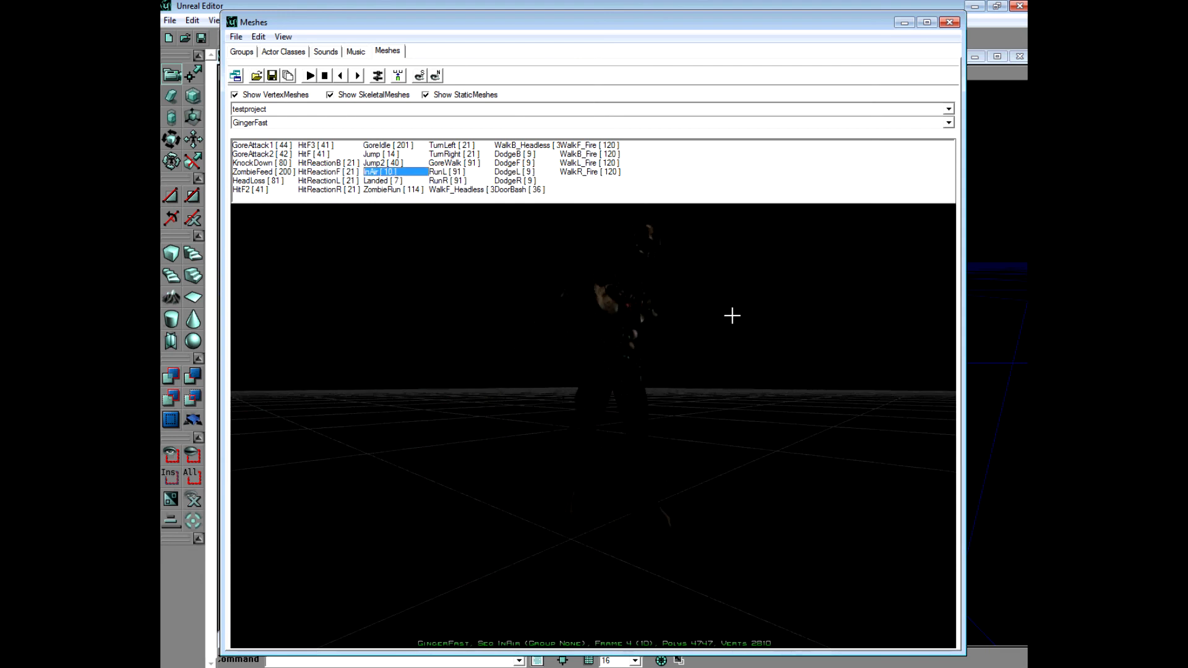